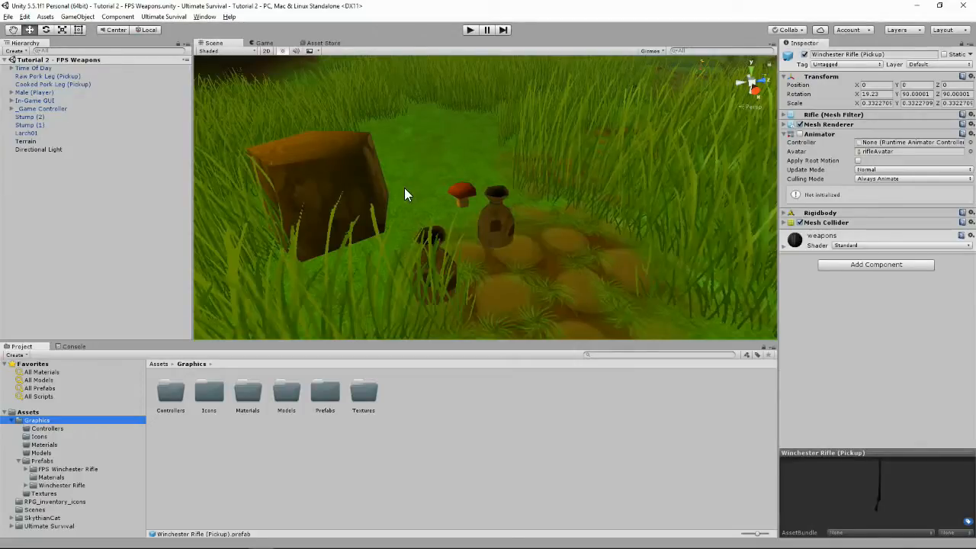
- Examine the Winchester Rifle pickup prefab, the FPS Winchester Rifle folder and the rifle's icon in the project assets
left_click(58, 486)
left_click(292, 392)
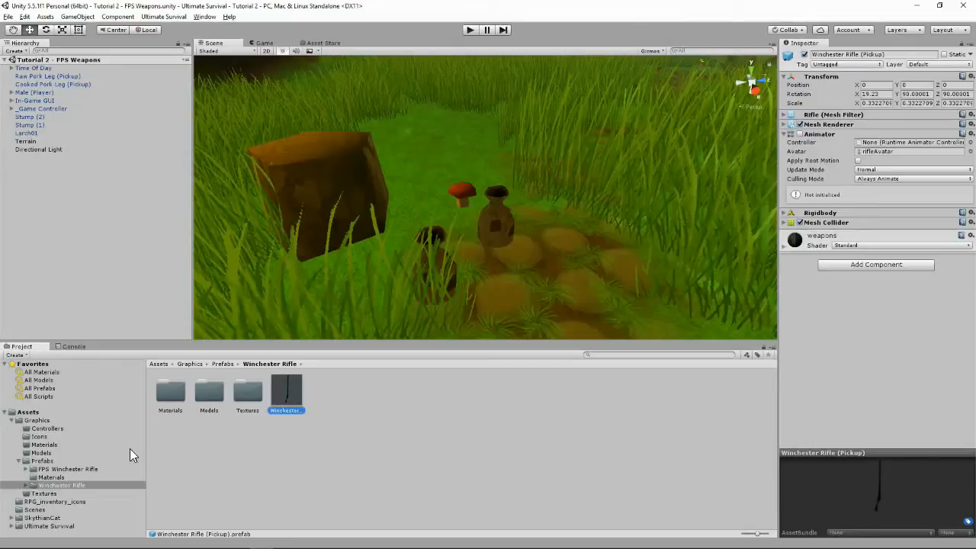
left_click(53, 469)
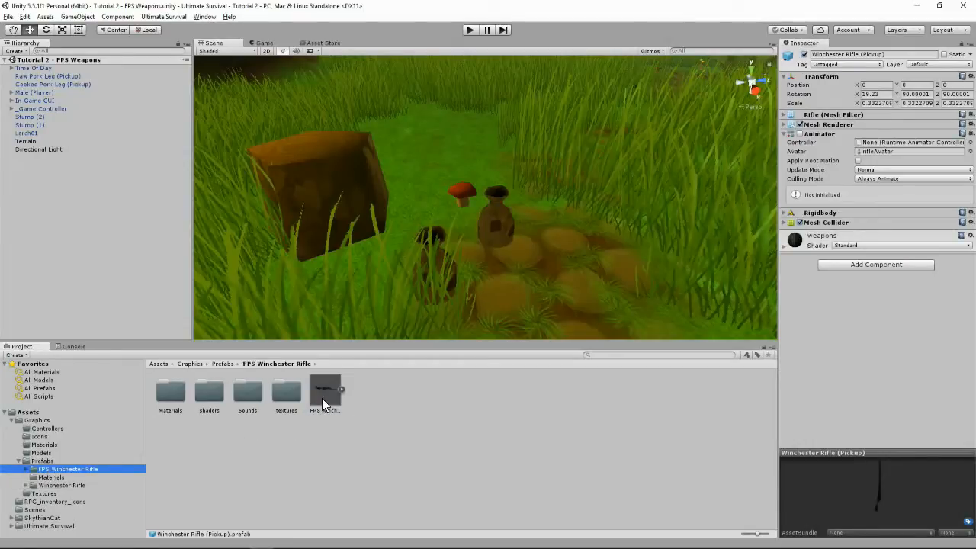
left_click(36, 438)
left_click(212, 398)
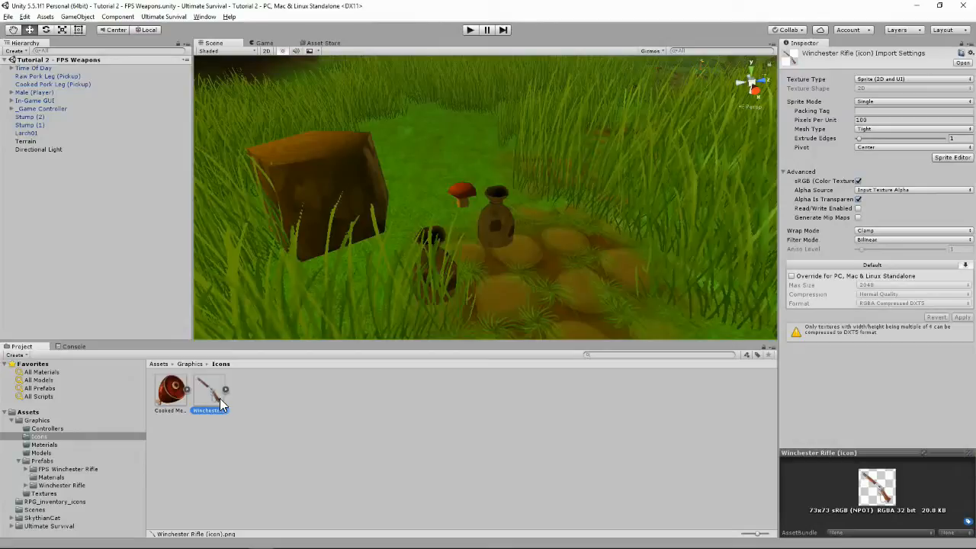
- In Item Management's property list, add a String property named "Action Type"
left_click(161, 18)
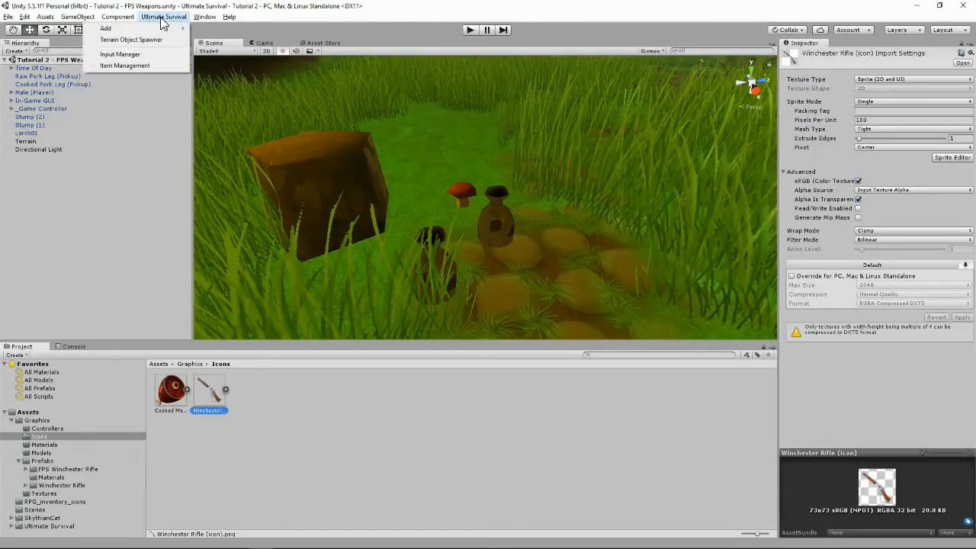
left_click(126, 65)
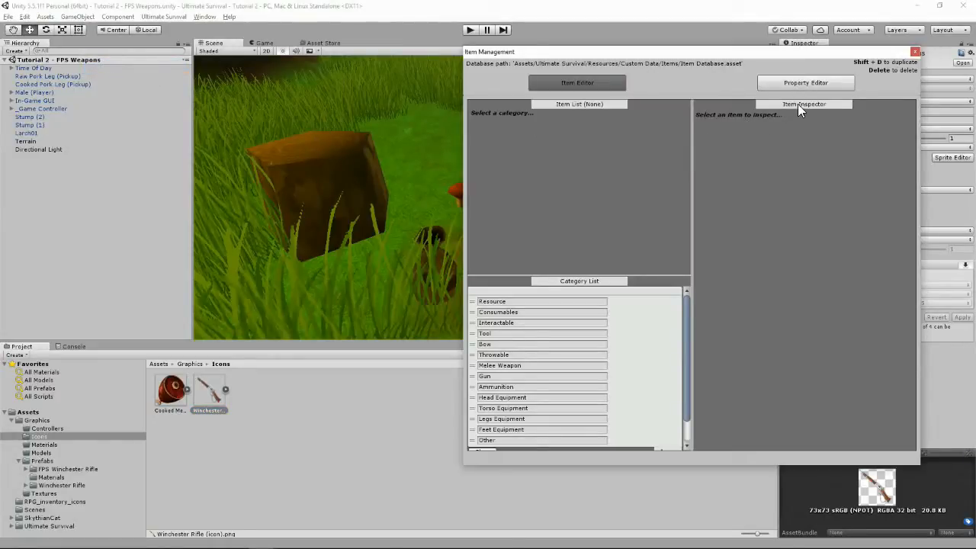
left_click(790, 82)
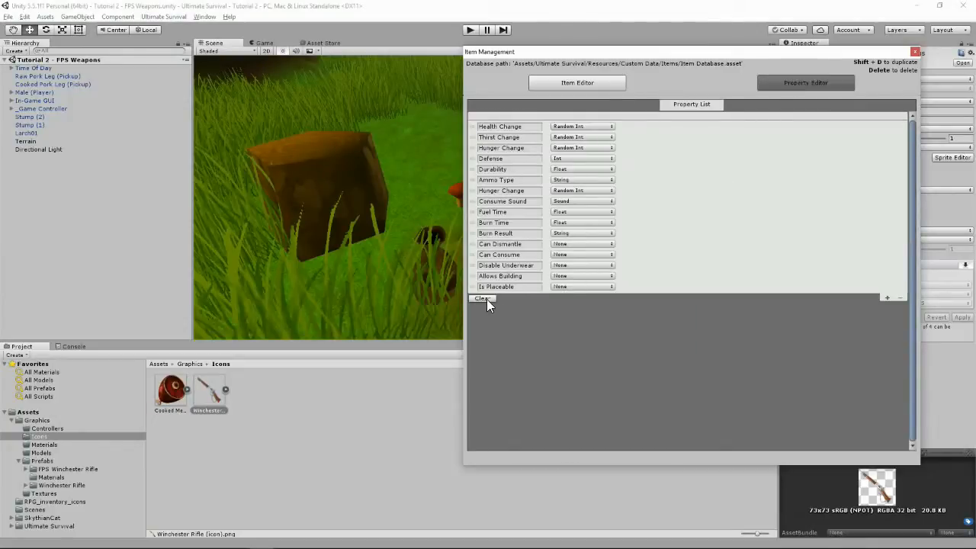
left_click(885, 298)
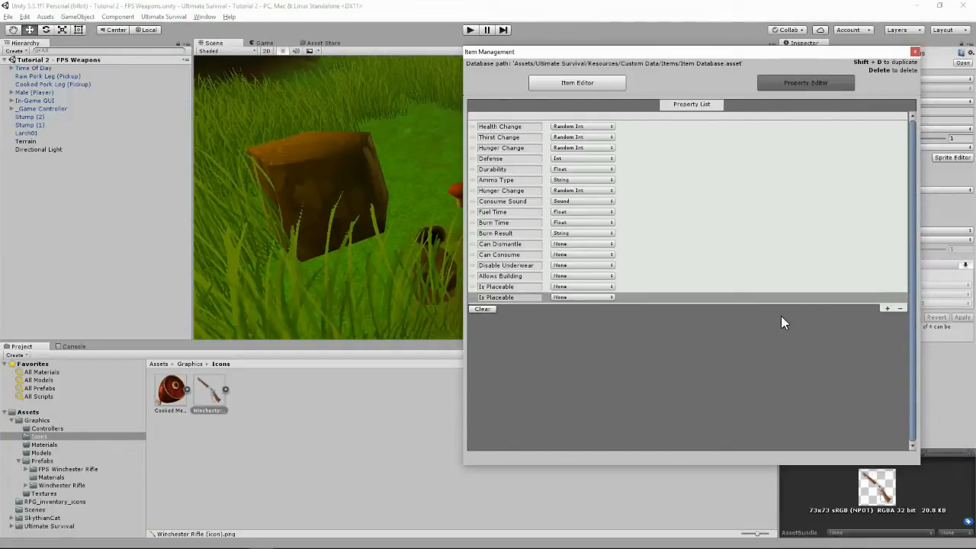
left_click(576, 297)
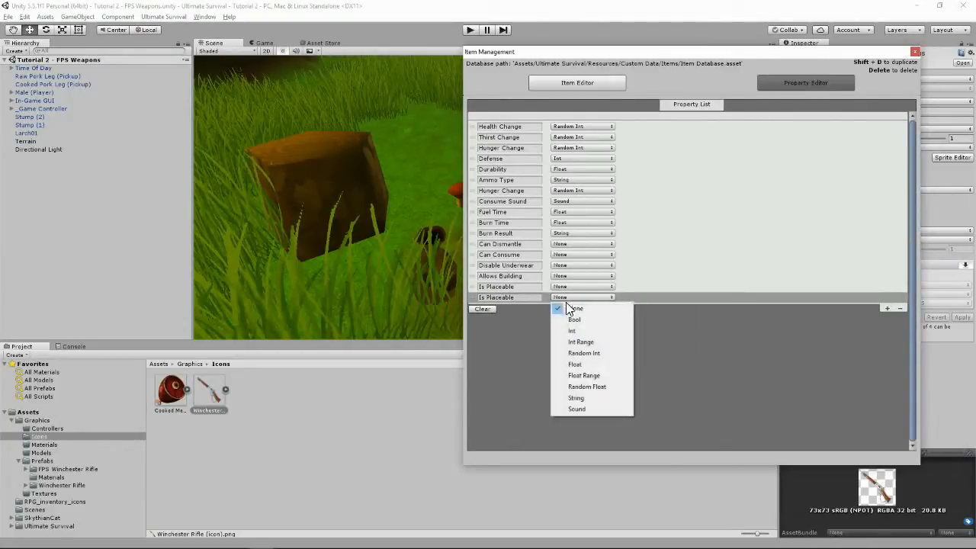
left_click(587, 397)
type("Action Type")
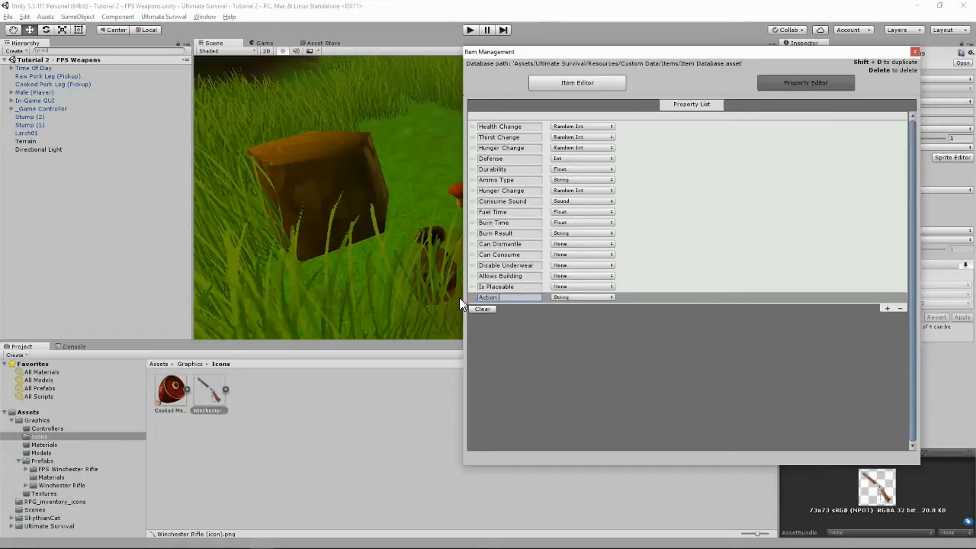
- Add another item property named "Rounds" with the type Int
left_click(886, 308)
left_click(518, 308)
type("Round")
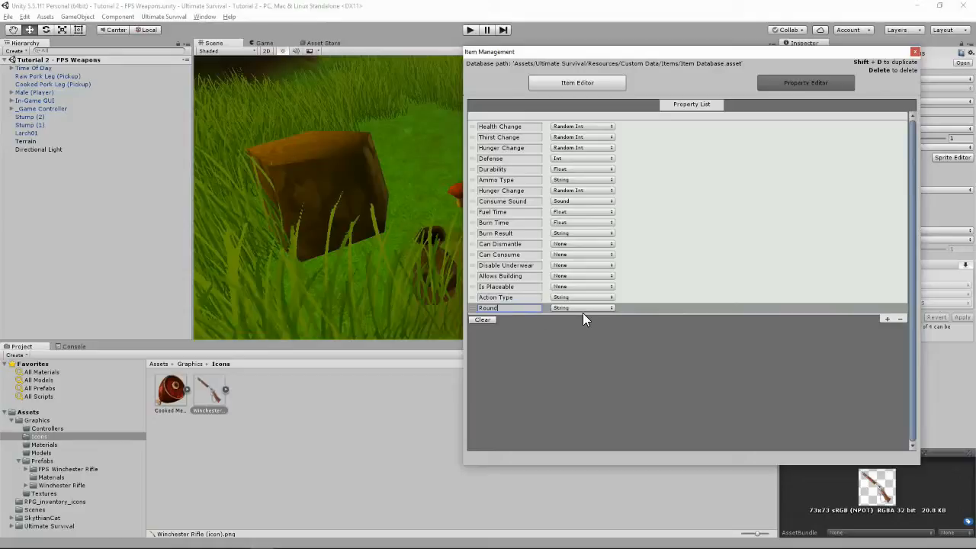
type("s")
left_click(566, 307)
left_click(559, 341)
- Duplicate the Hunting Rifle item in the Gun category and rename the copy "Winchester Rifle"
left_click(573, 82)
left_click(480, 367)
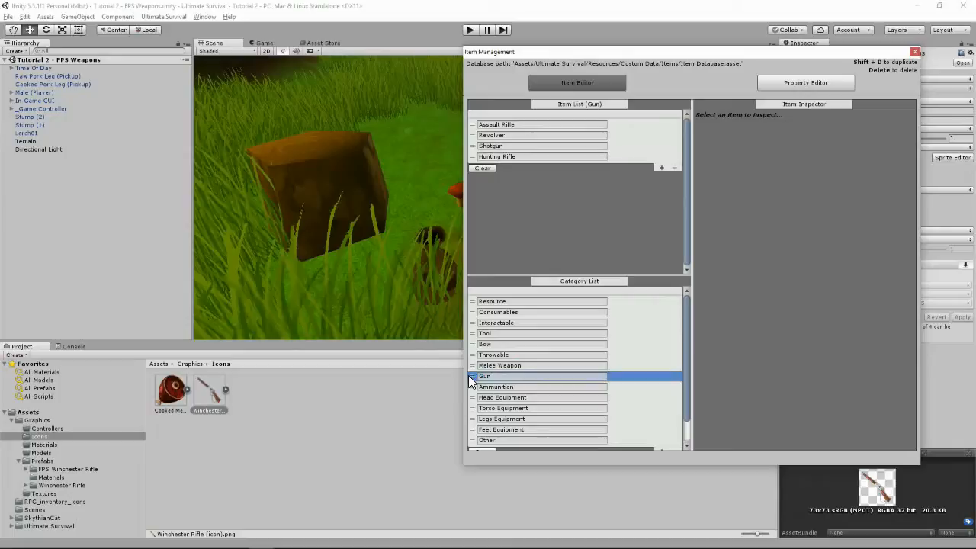
left_click(474, 157)
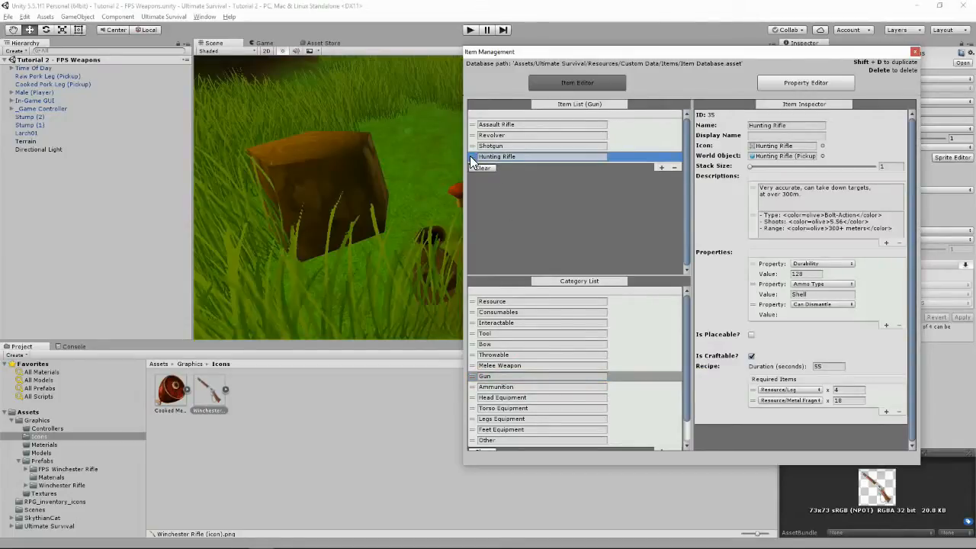
key("shift+d")
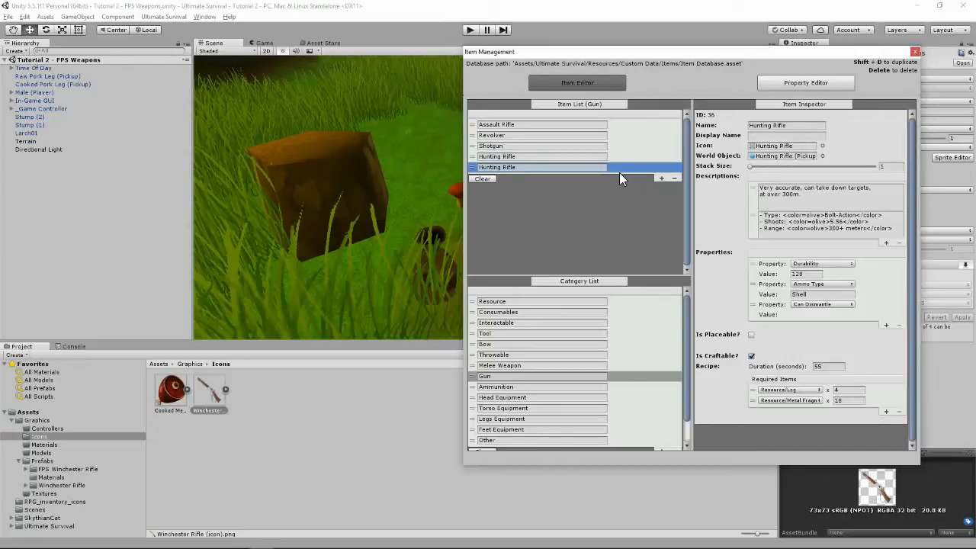
left_click_drag(547, 167, 458, 166)
type("Winc")
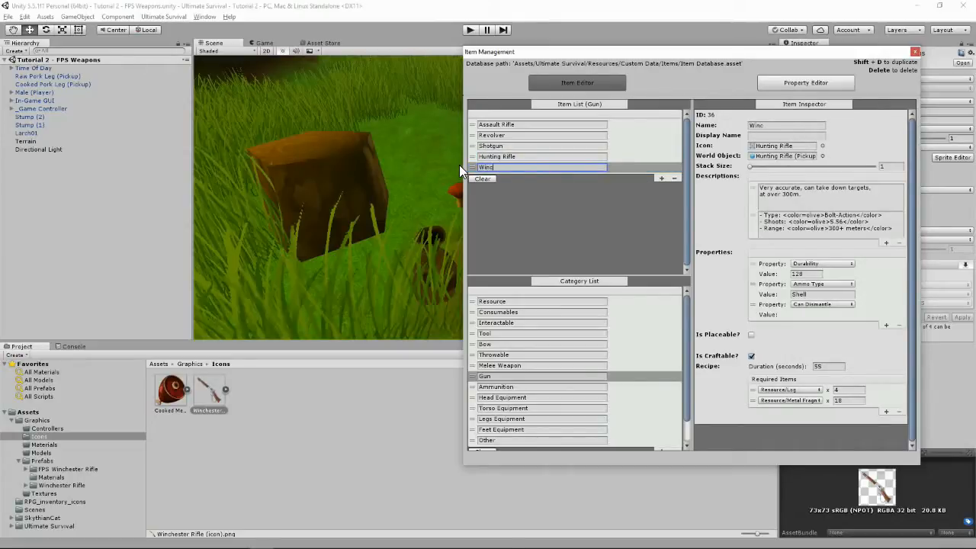
type("hester Rifle")
- Assign Winchester Rifle (icon) as the new item's icon and Winchester Rifle (Pickup) as its world object
left_click(822, 146)
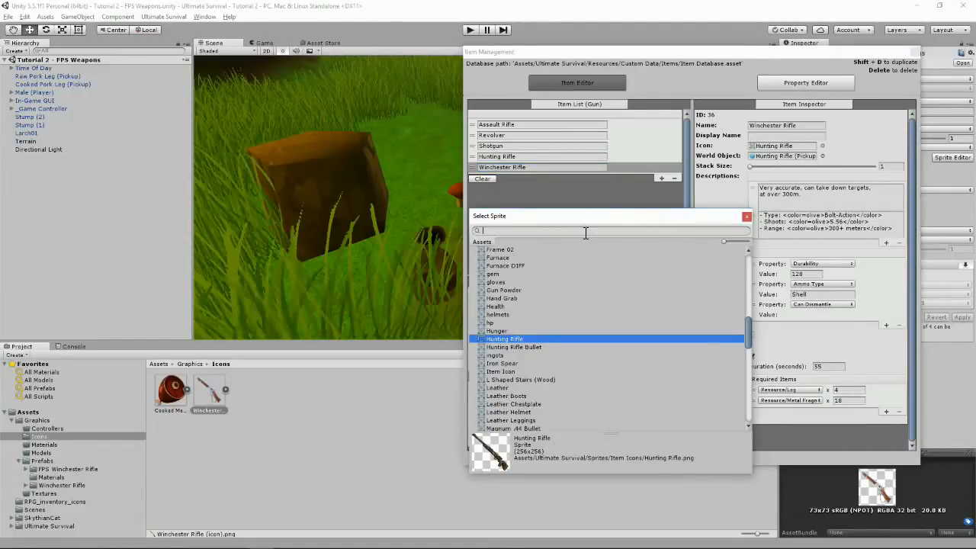
type("Winche")
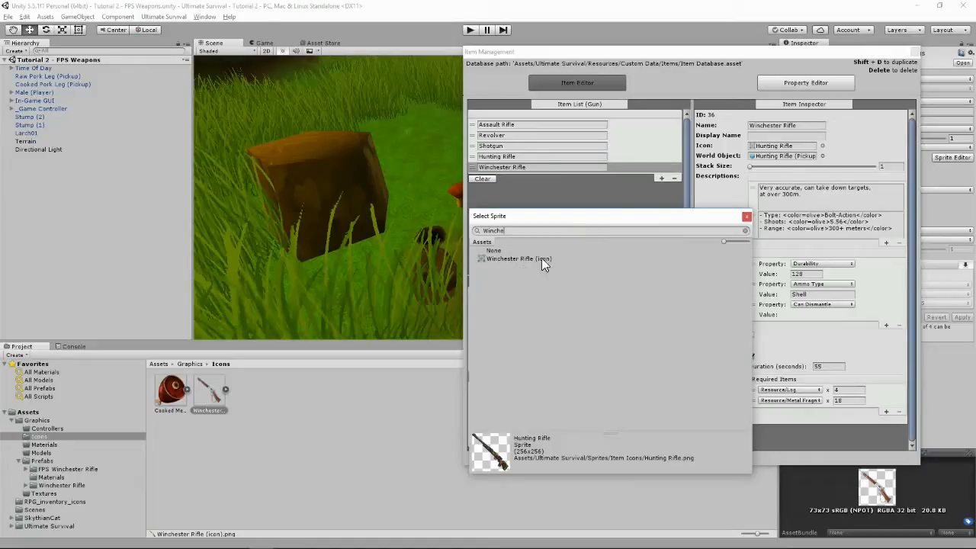
double_click(509, 259)
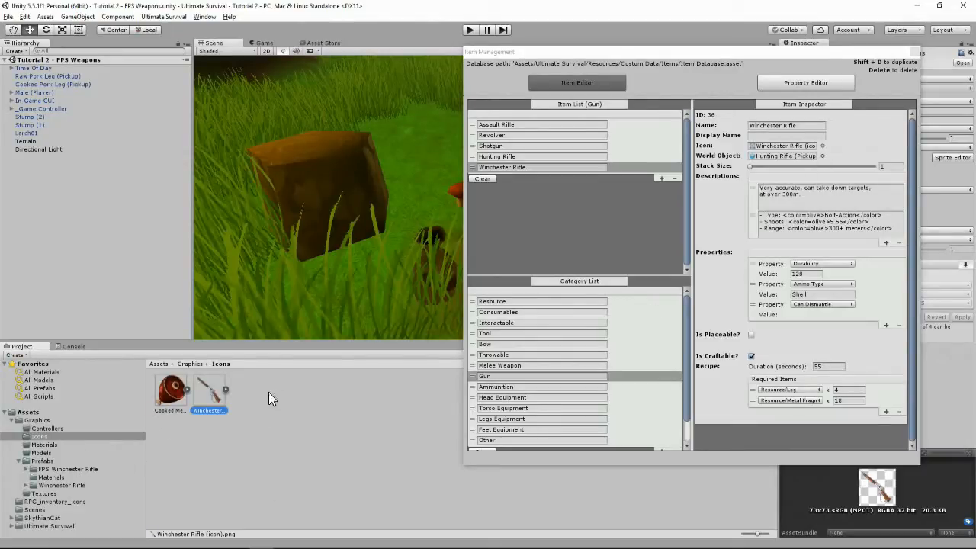
left_click(822, 155)
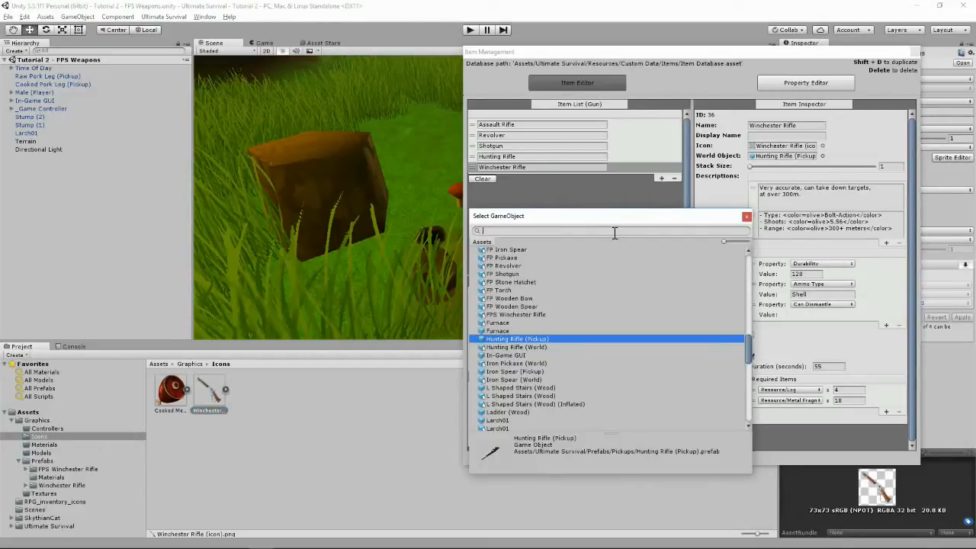
type("Winch")
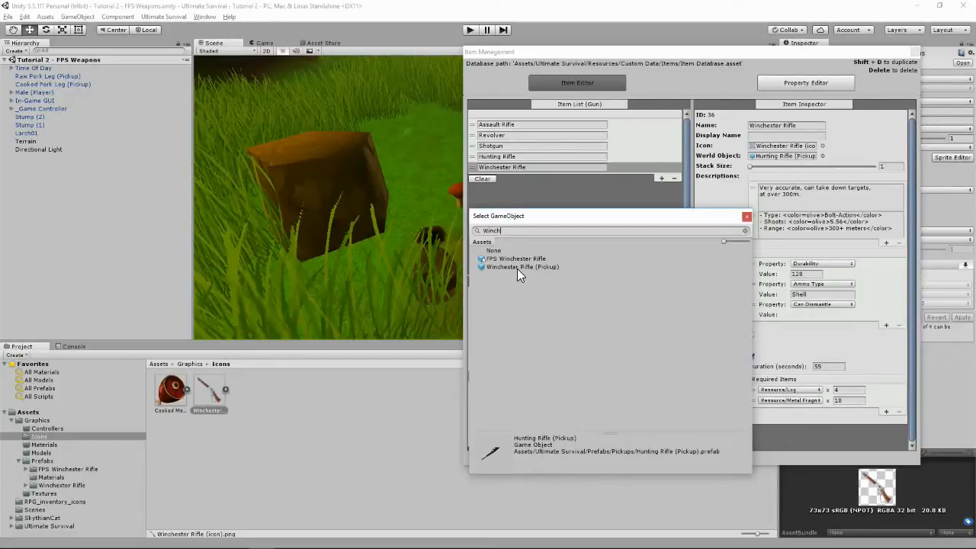
left_click(513, 266)
double_click(513, 266)
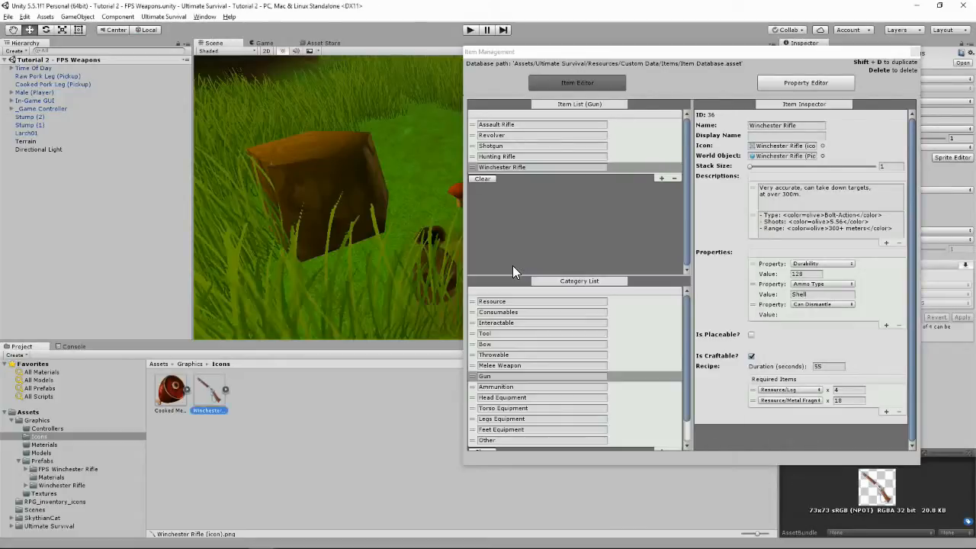
- Add the Action Type property to the Winchester Rifle with the value "Lever Action"
left_click(884, 325)
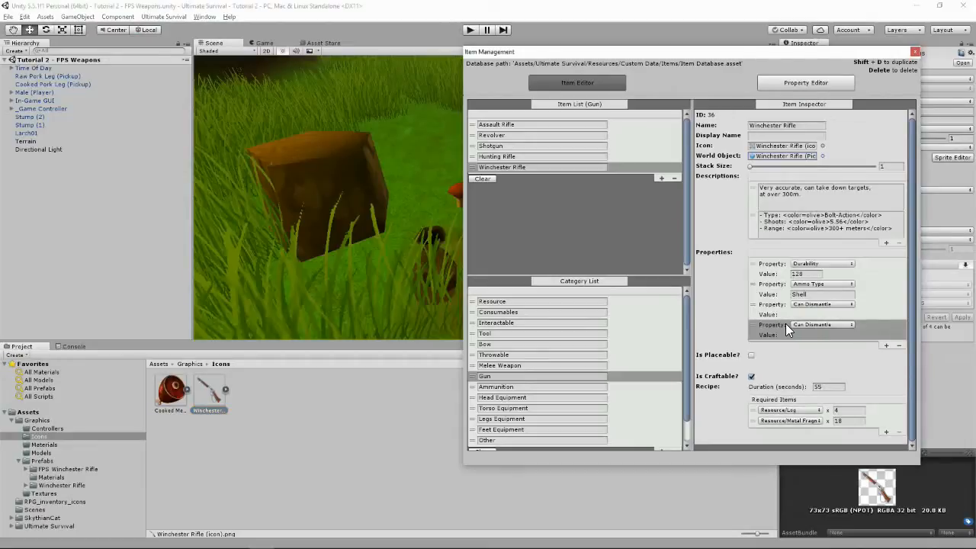
left_click(800, 325)
left_click(823, 503)
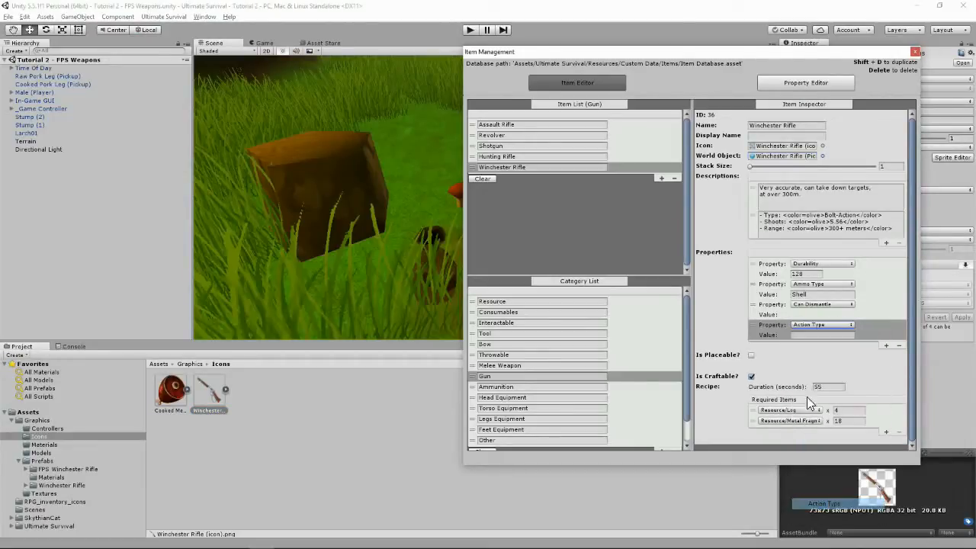
left_click(809, 334)
type("Lev")
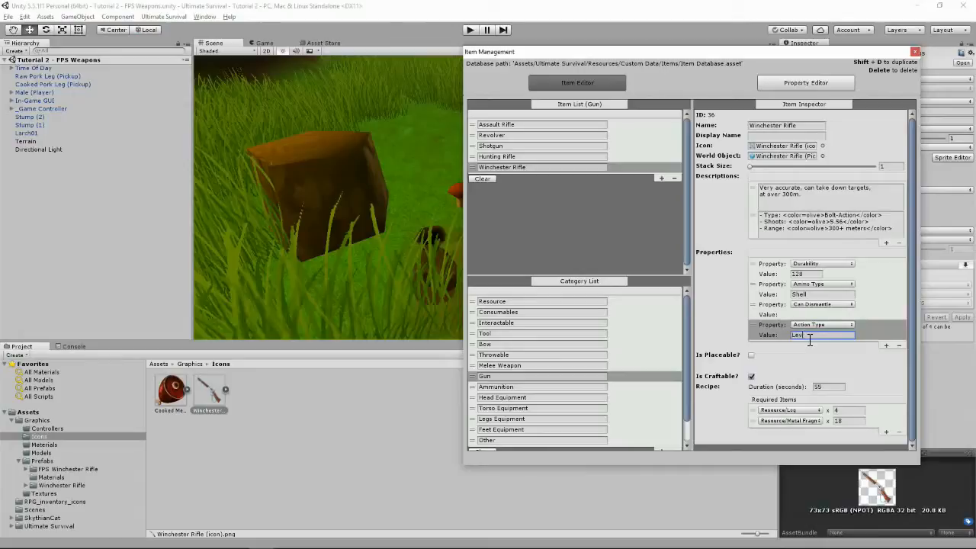
type("er-Action")
- Set the Winchester Rifle's Ammo Type value to 44-40
left_click(811, 296)
left_click_drag(811, 295, 760, 299)
type("440")
key("BackSpace")
type("-40")
- Add the Rounds property to the Winchester Rifle with the value 15
left_click(886, 346)
left_click(809, 345)
left_click(806, 532)
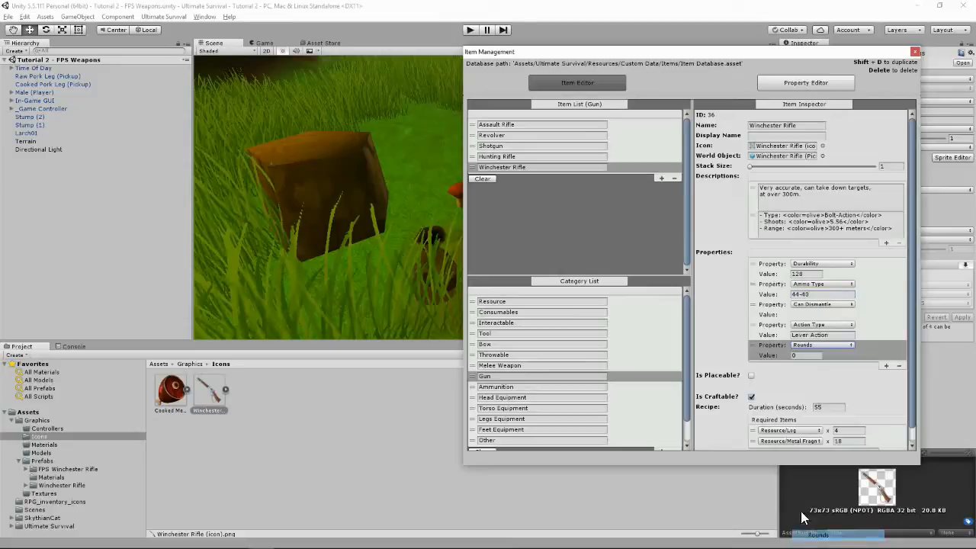
left_click(801, 357)
type("15")
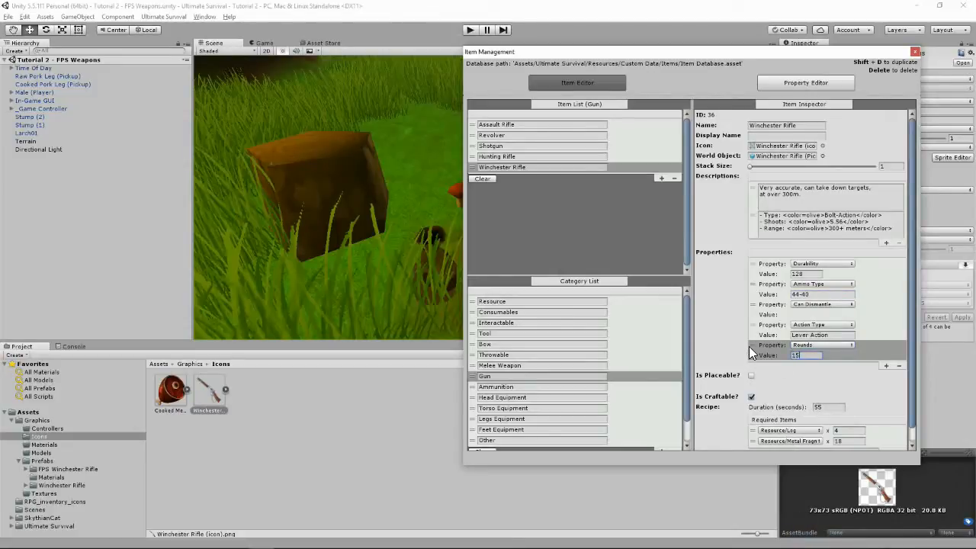
- Relabel the description's Type line "Action Type", replace its Bolt-Action text with {3}, and copy the line
left_click(799, 219)
left_click(768, 217)
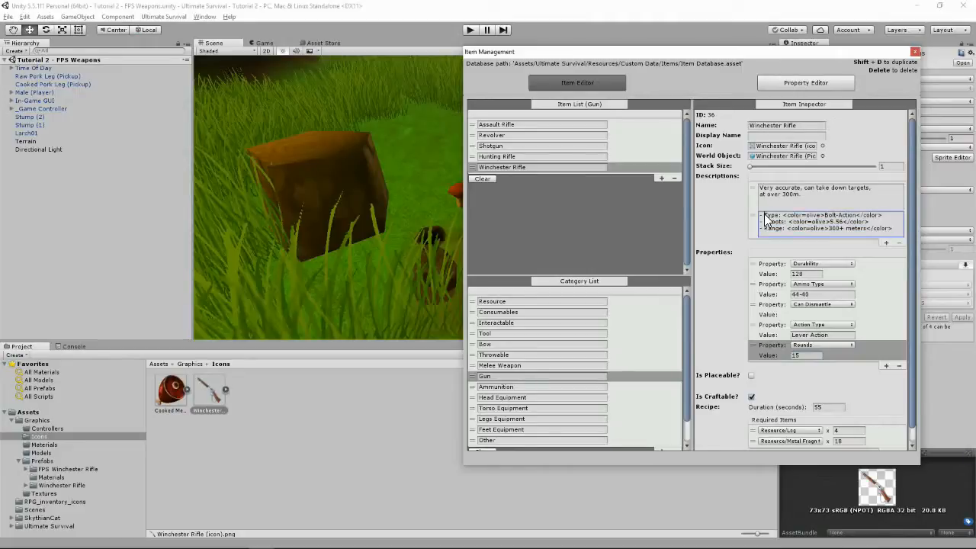
type("Action")
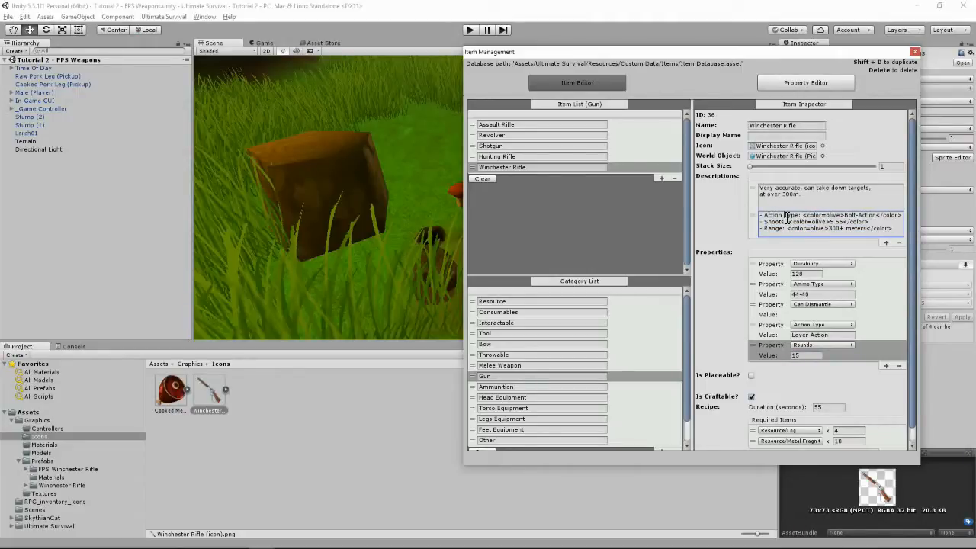
left_click_drag(844, 216, 882, 214)
key("BackSpace")
type("{1}")
left_click_drag(886, 216, 744, 218)
key("ctrl+c")
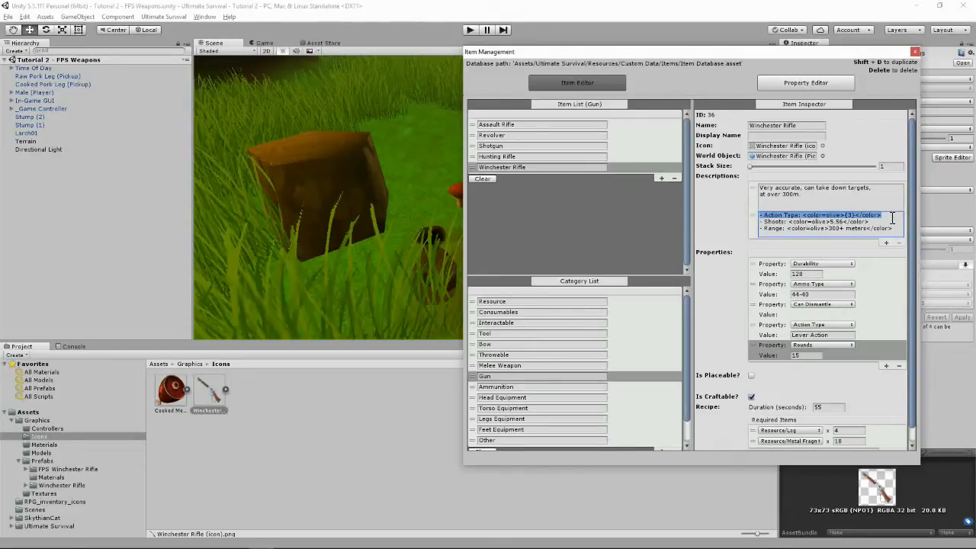
- Replace the ammunition text in the description's Shoots line with the placeholder {1}
left_click(892, 217)
key("Return")
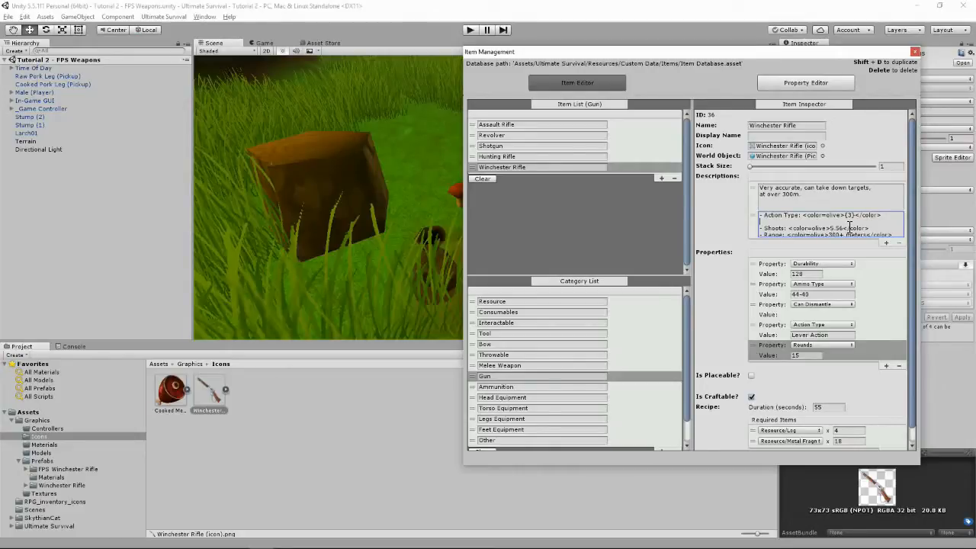
key("BackSpace")
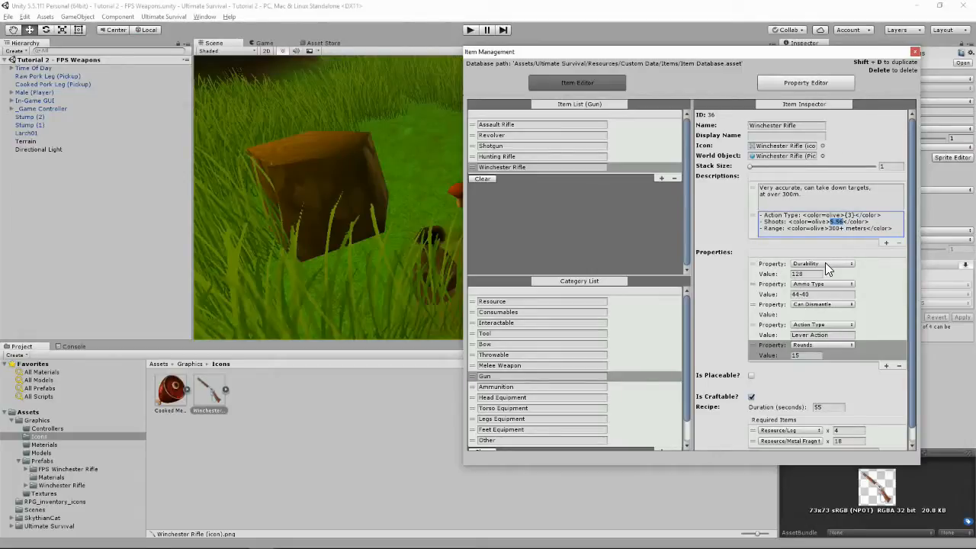
type("{1}")
- Paste the copied line below Shoots, change it to "Rounds" with the placeholder {4}, and close Item Management
left_click(873, 220)
key("Return")
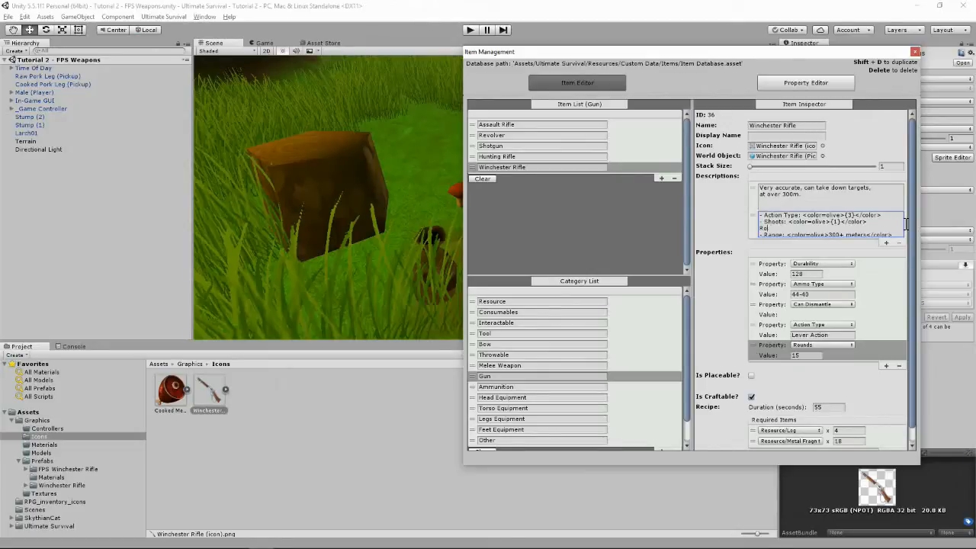
key("BackSpace")
key("Return")
key("ctrl+v")
left_click_drag(799, 229, 764, 233)
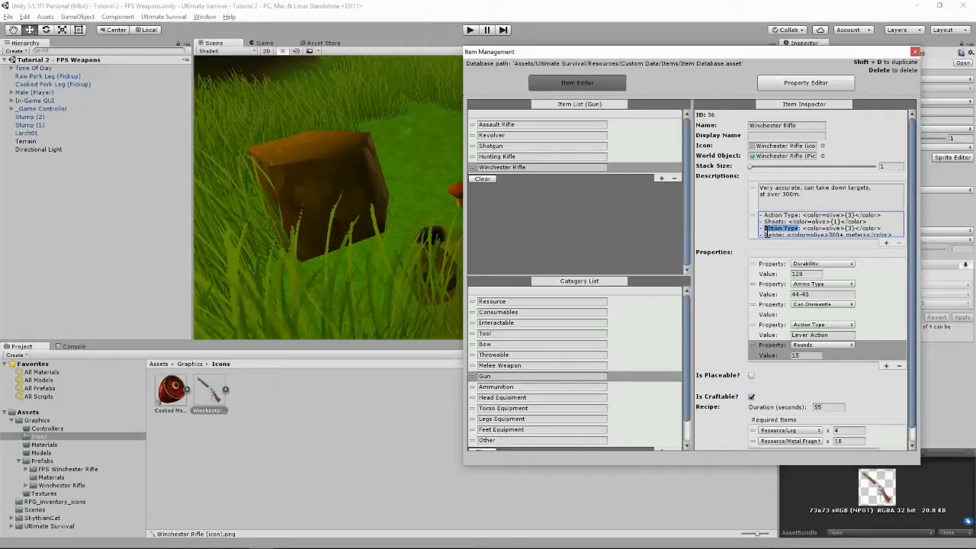
type("Rounds")
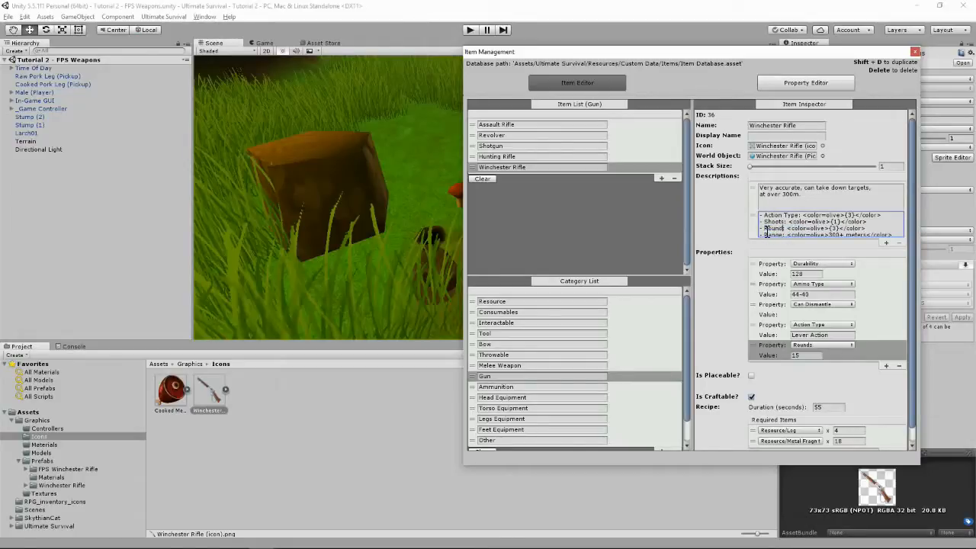
double_click(836, 228)
type("4")
scroll(850, 241, "down", 1)
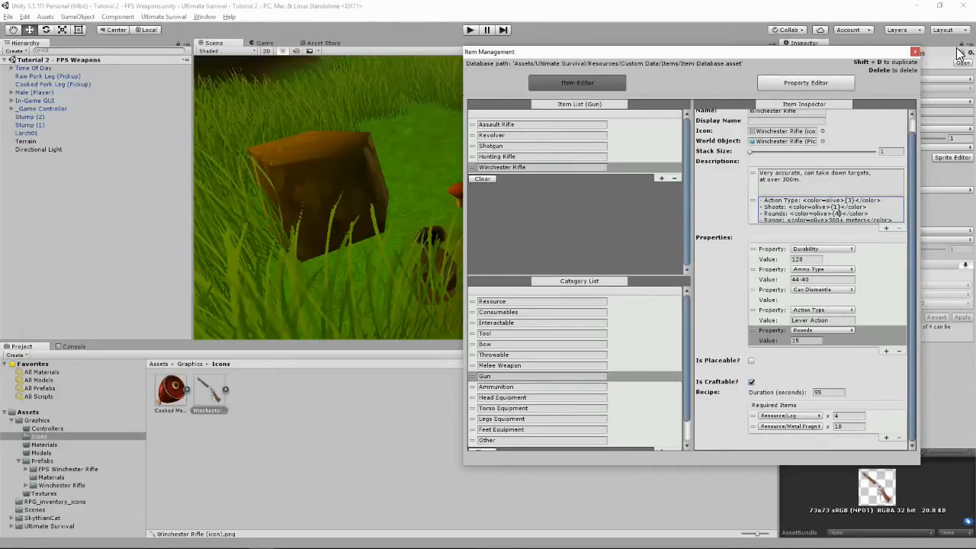
left_click(915, 51)
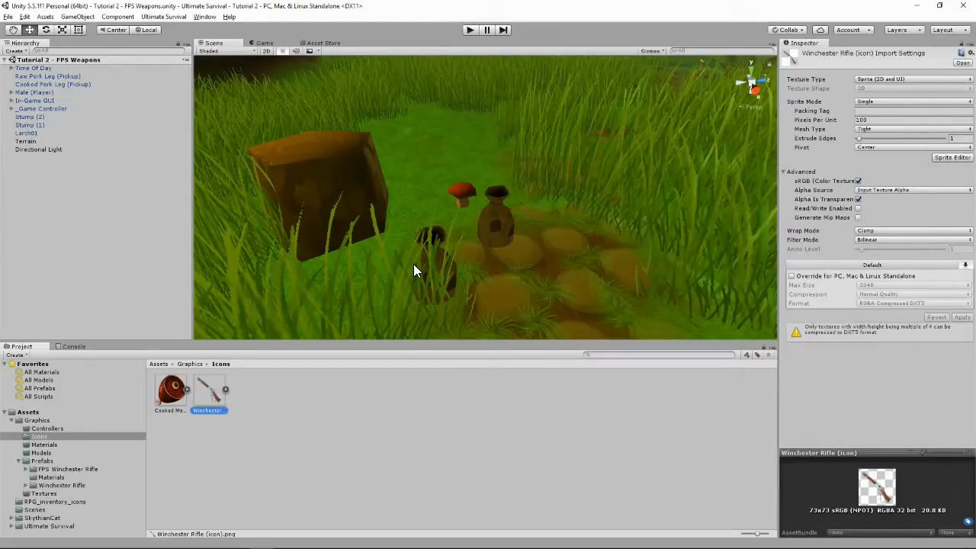
- Add an Item Pickup component to the Winchester Rifle (Pickup) prefab in the Winchester Rifle prefab folder
left_click(56, 486)
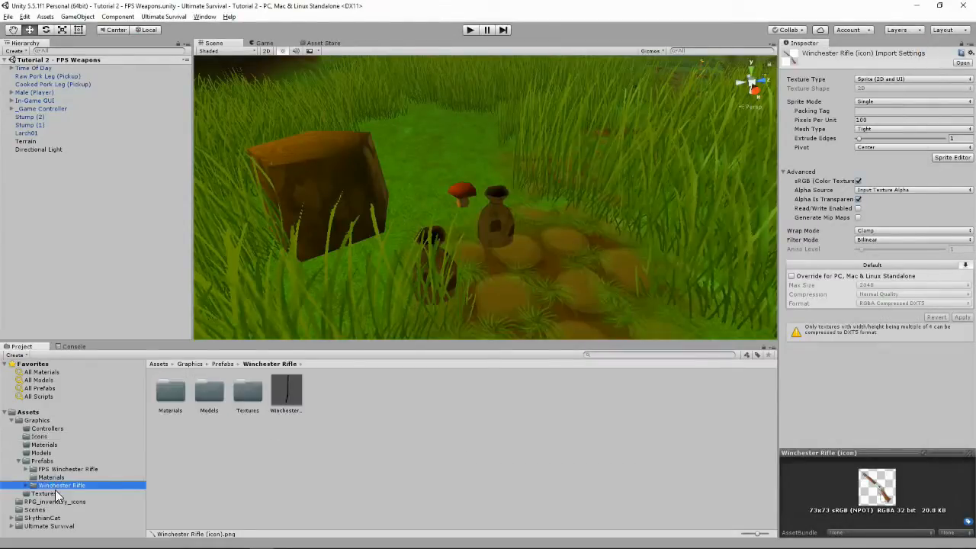
left_click(287, 395)
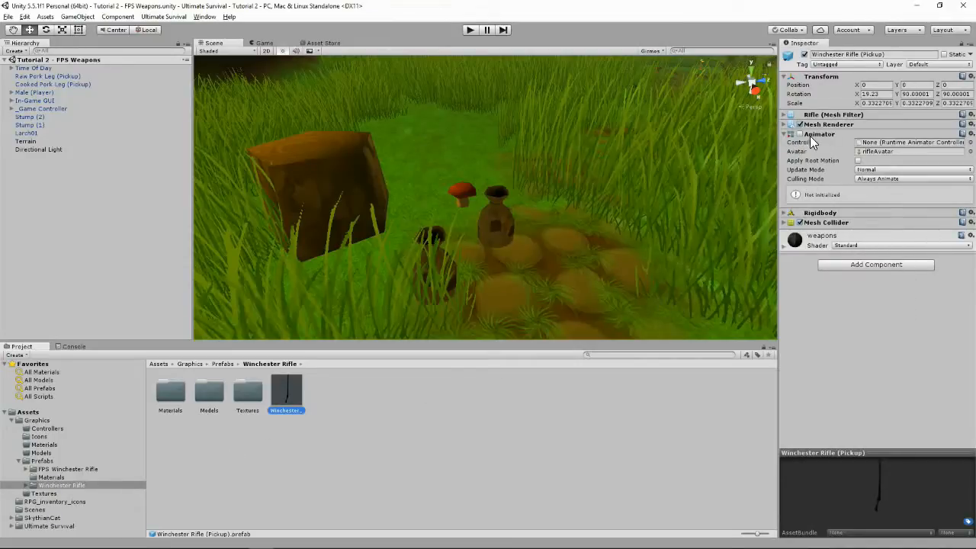
left_click(878, 266)
type("item pick")
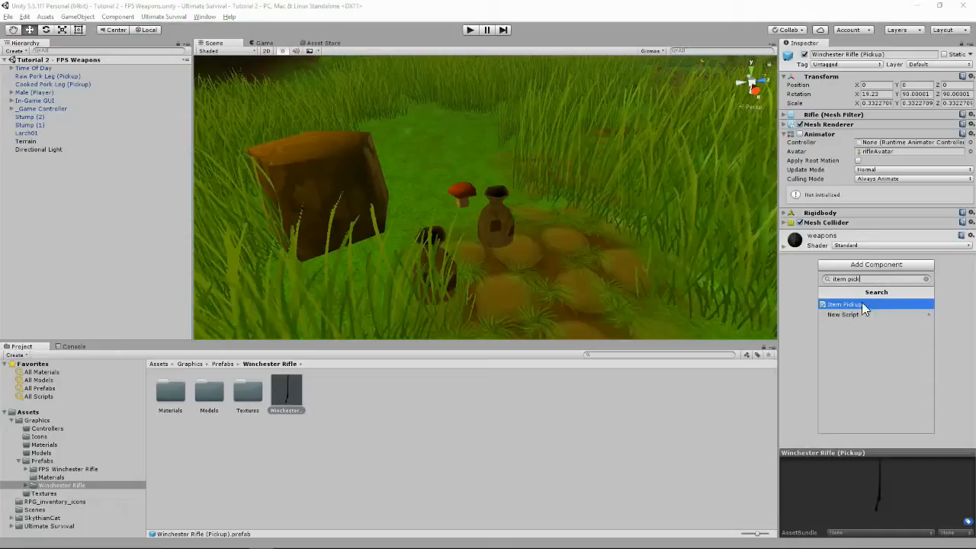
left_click(852, 304)
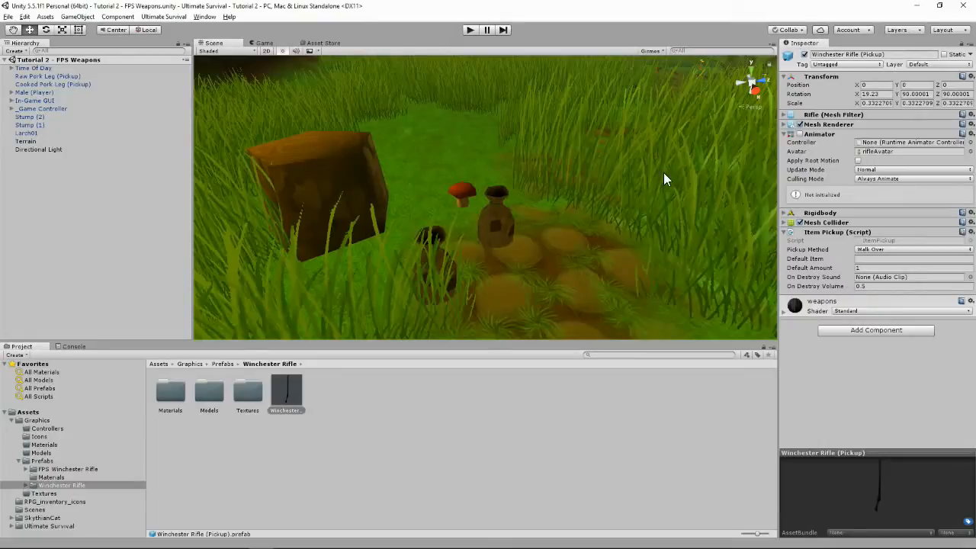
- Set the Item Pickup's pickup method to On Interact and its default item to "Winchester Rifle"
left_click(881, 248)
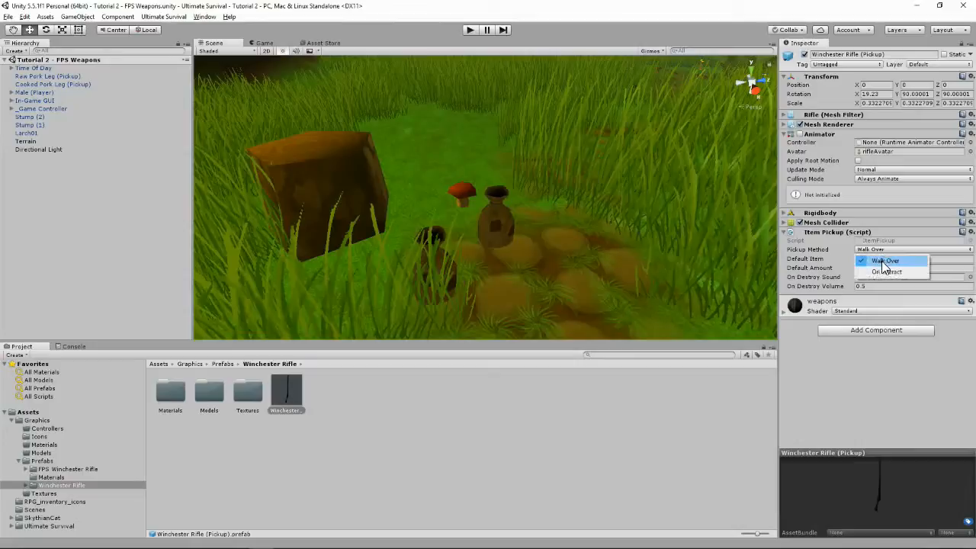
left_click(876, 266)
left_click(869, 259)
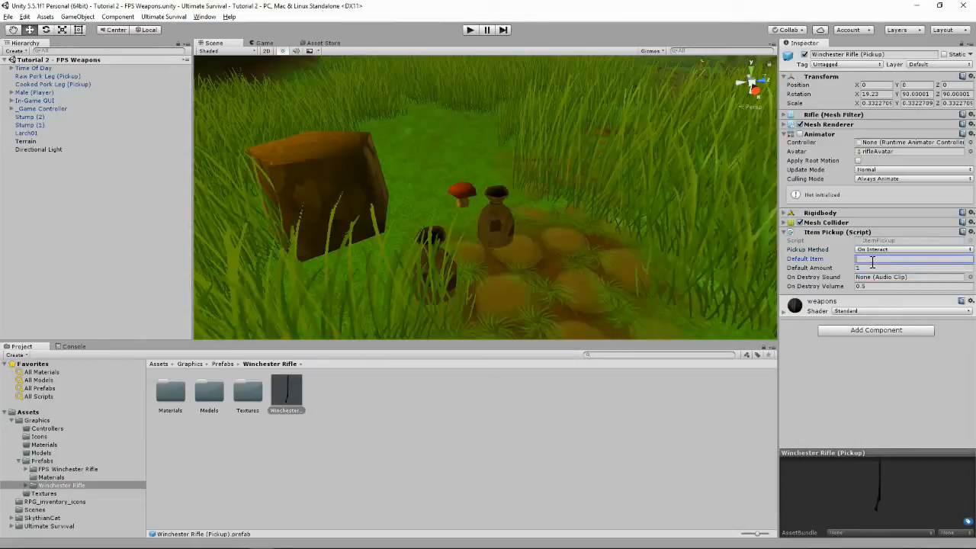
type("Winchester Rifle")
left_click(924, 269)
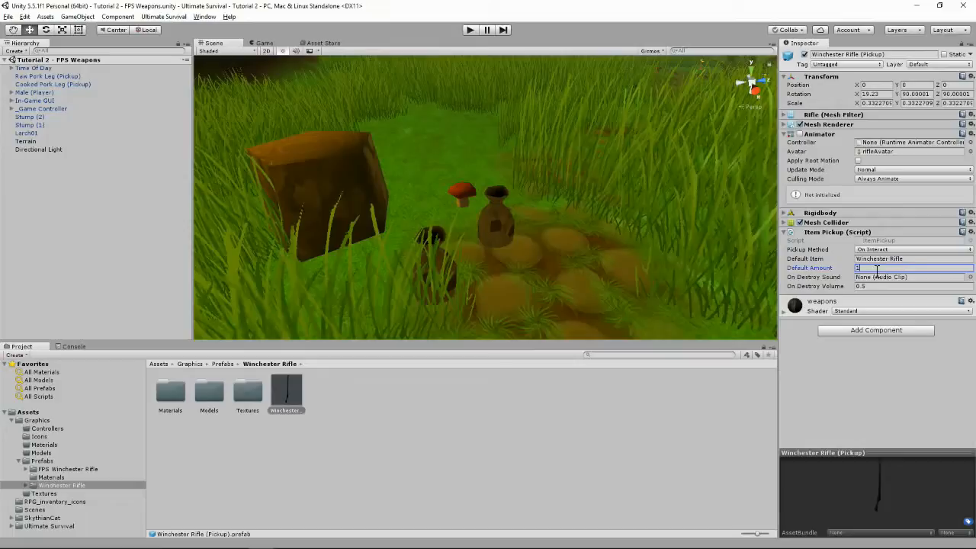
- Assign Gun Pickup 01 as the On Destroy Sound and place the pickup prefab on the soil patch beside the pots
left_click(968, 278)
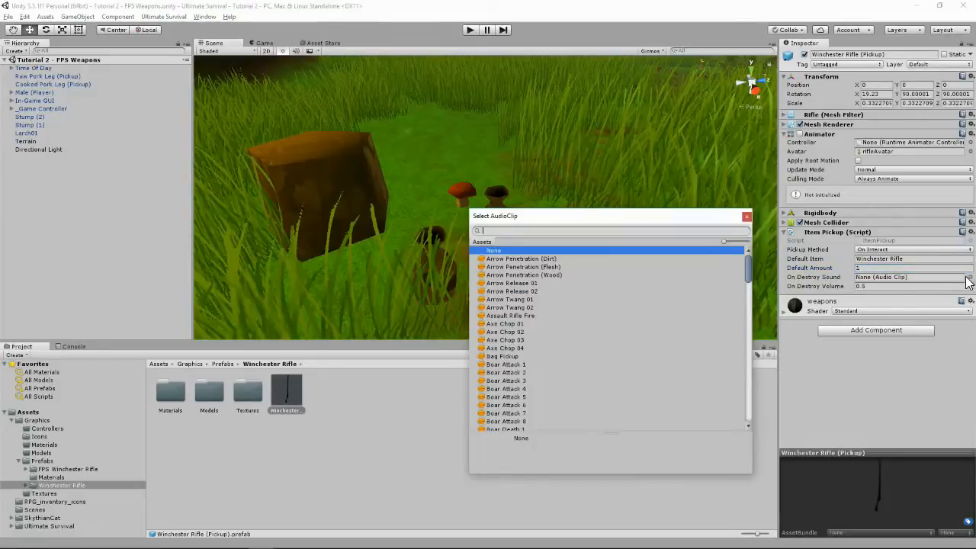
type("gun")
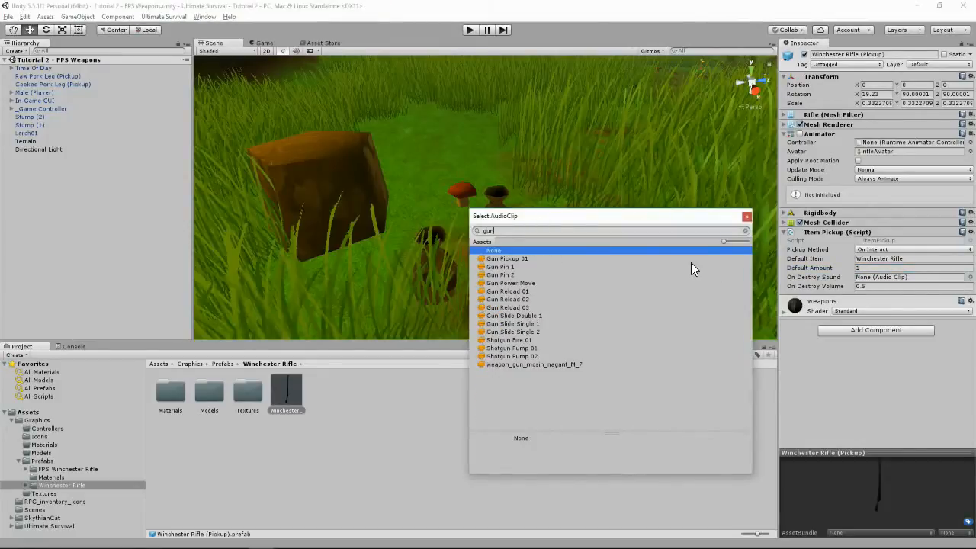
double_click(507, 258)
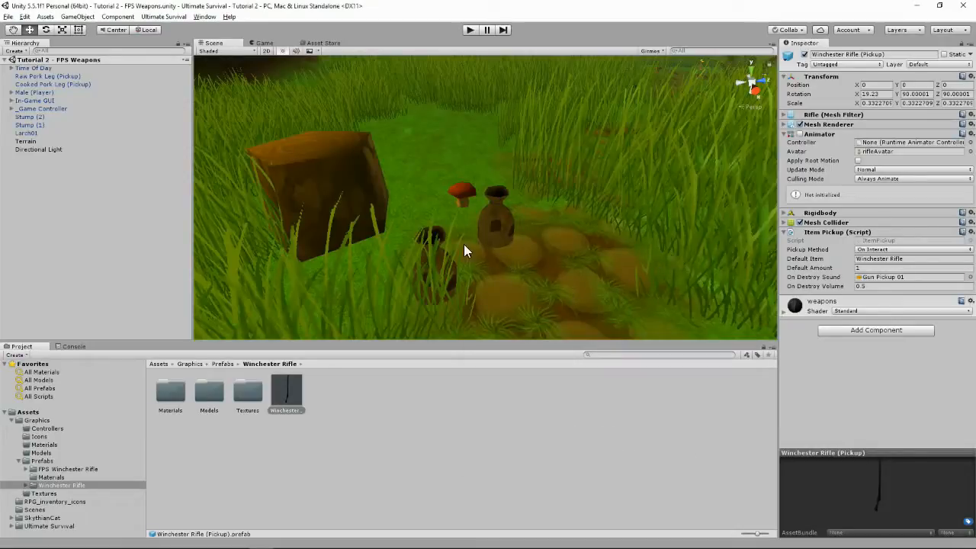
left_click_drag(298, 396, 568, 262)
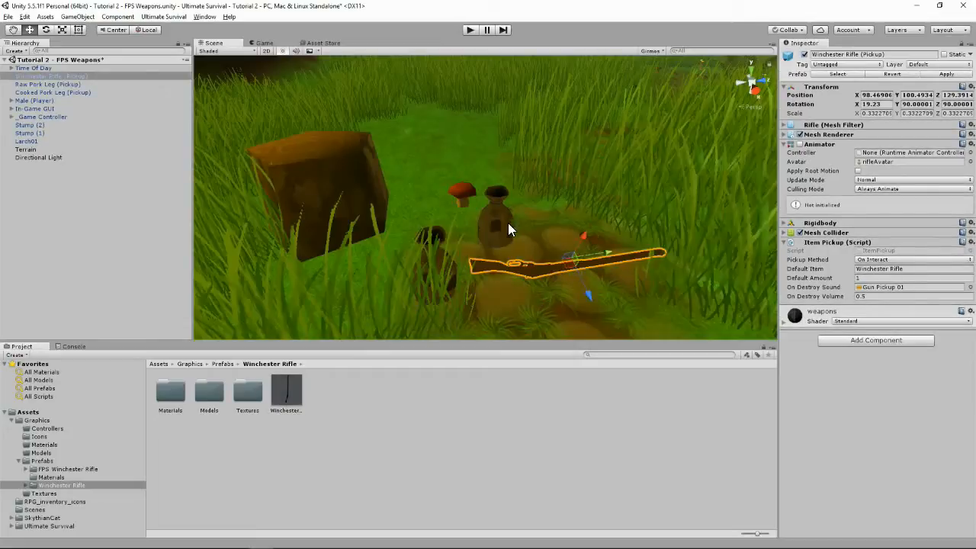
- Play-test the scene by picking up the Winchester Rifle and equipping it in the first hotbar slot, ending play mode when finished
left_click(467, 31)
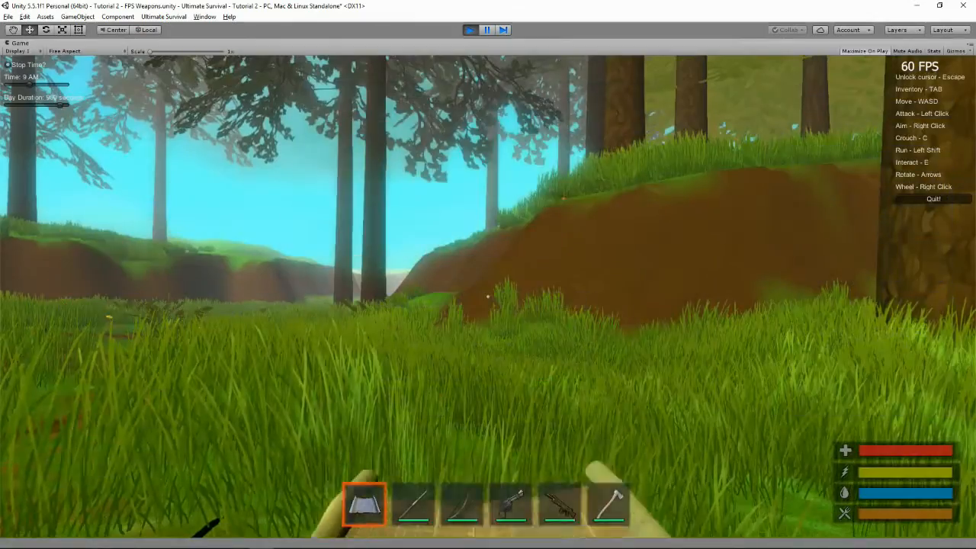
key("w")
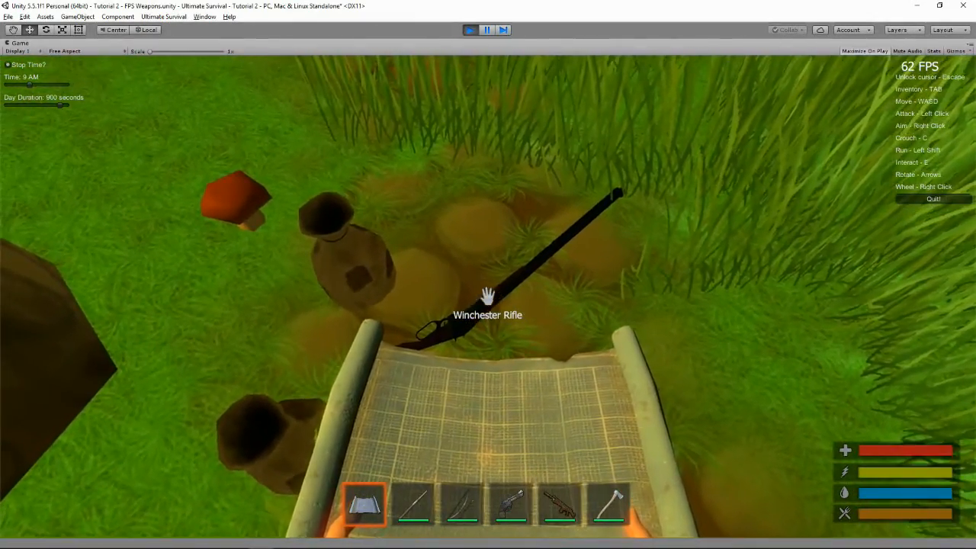
key("e")
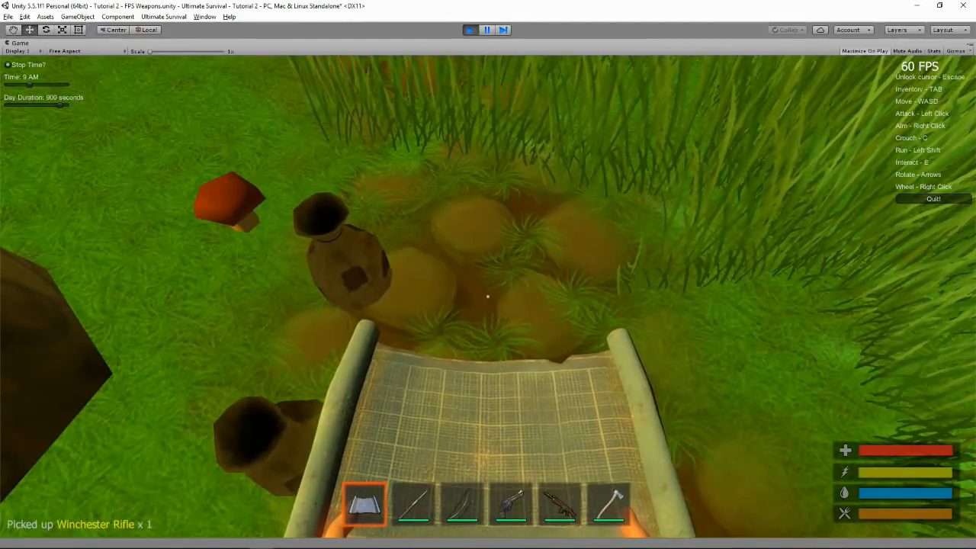
key("Tab")
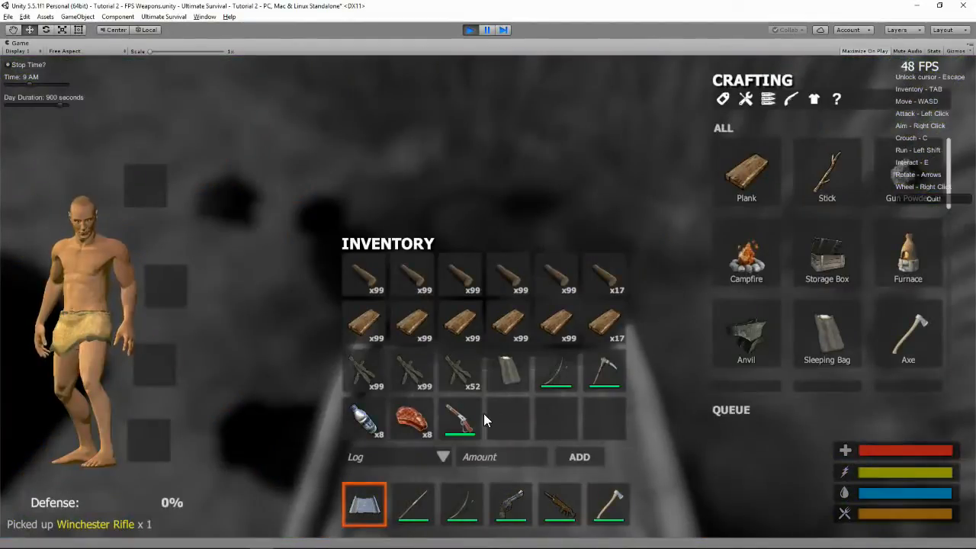
left_click_drag(463, 422, 364, 503)
key("Tab")
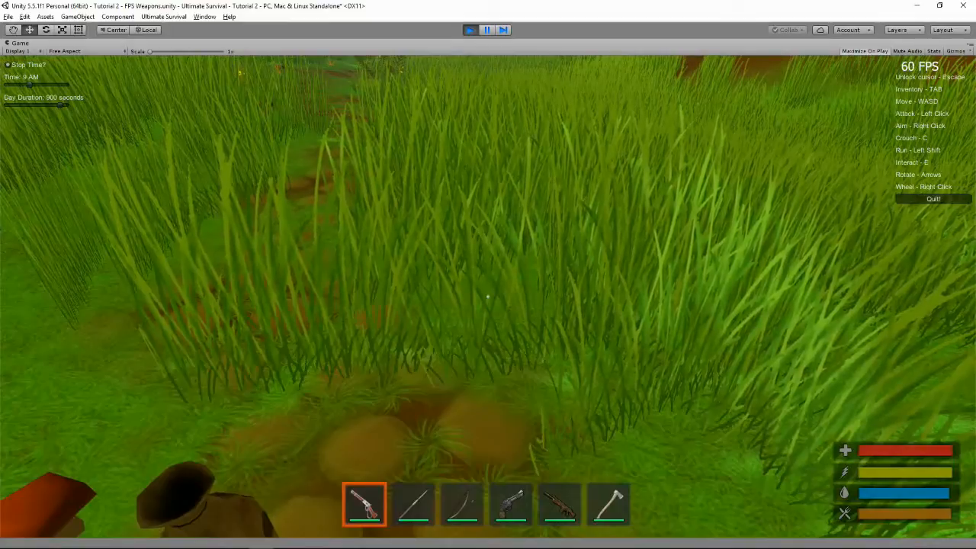
key("Escape")
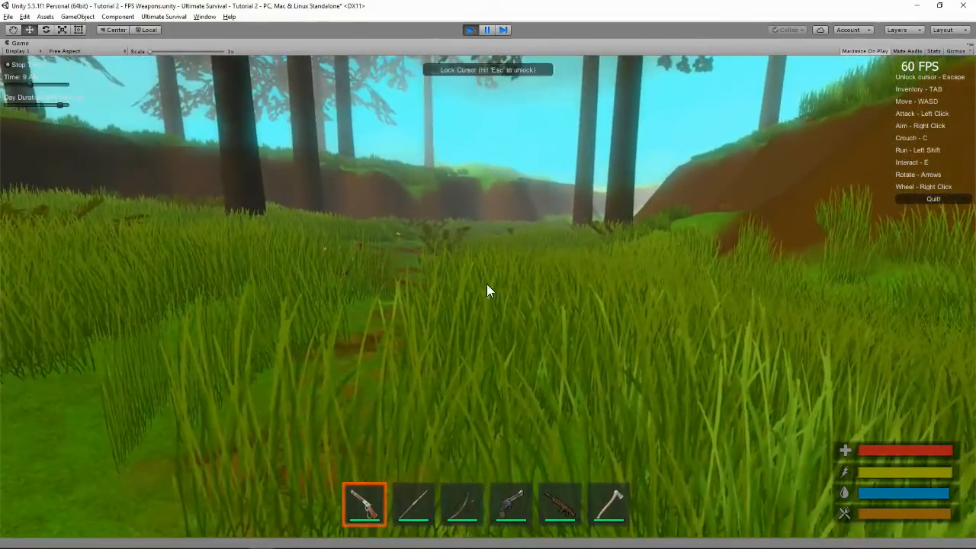
left_click(468, 31)
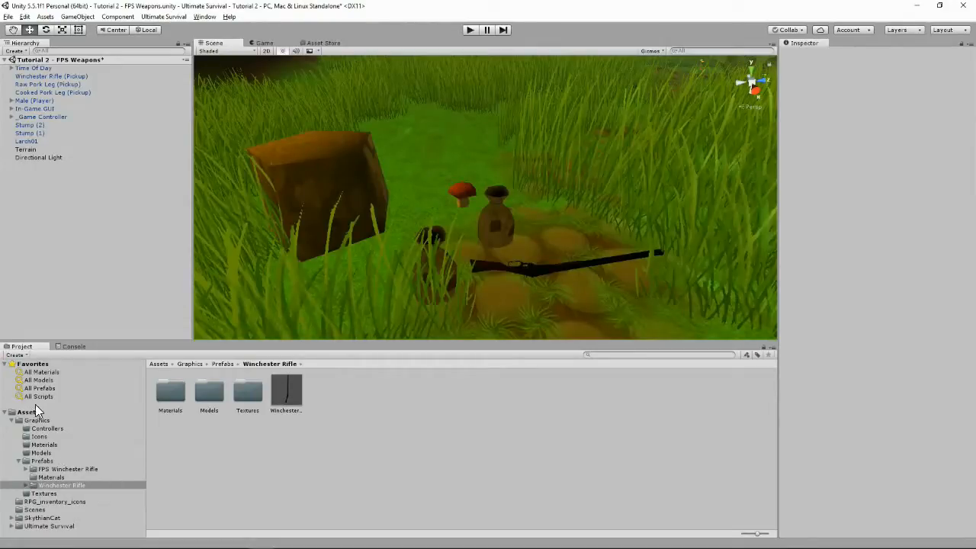
- Expand the Male (Player) hierarchy to show the FP Root weapons and select 6-Hunting Rifle
left_click(10, 108)
left_click(10, 107)
left_click(9, 100)
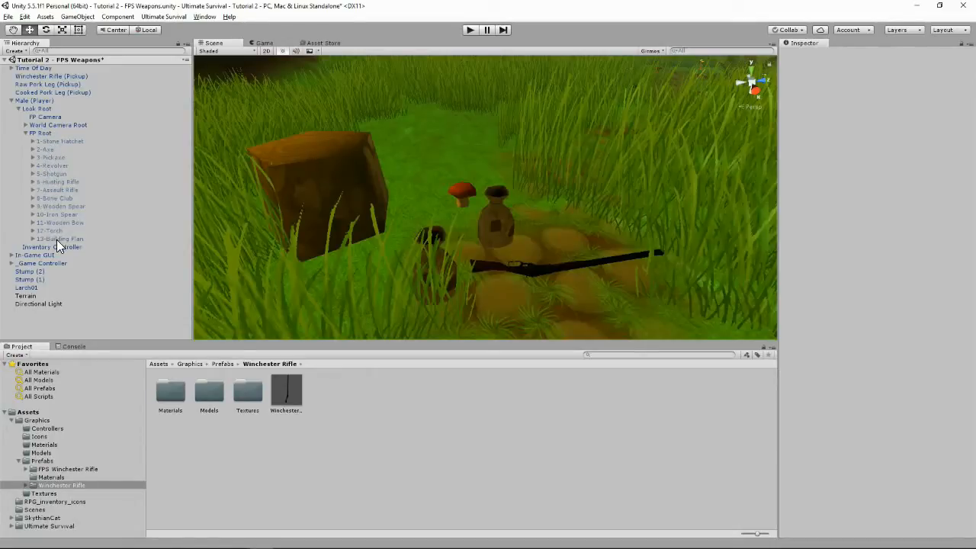
left_click(55, 181)
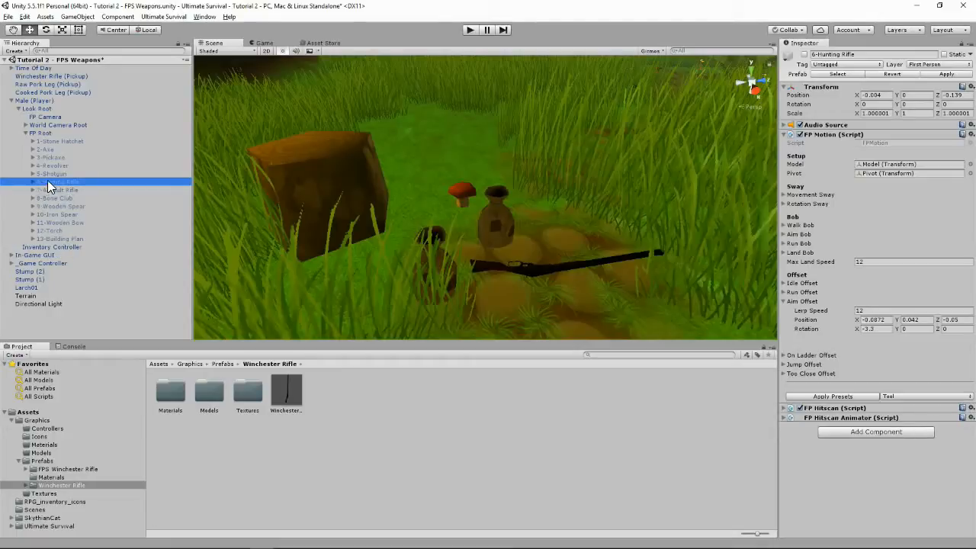
right_click(49, 180)
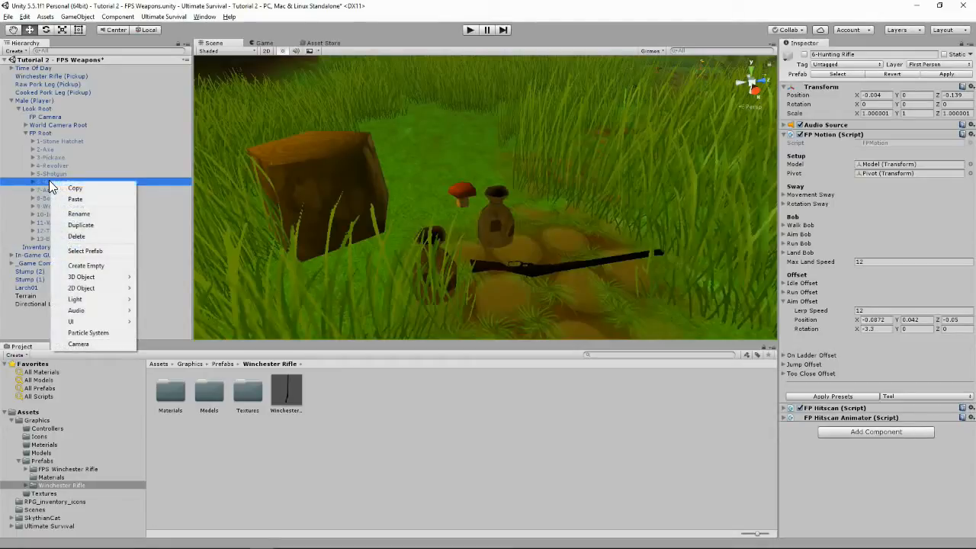
left_click(83, 226)
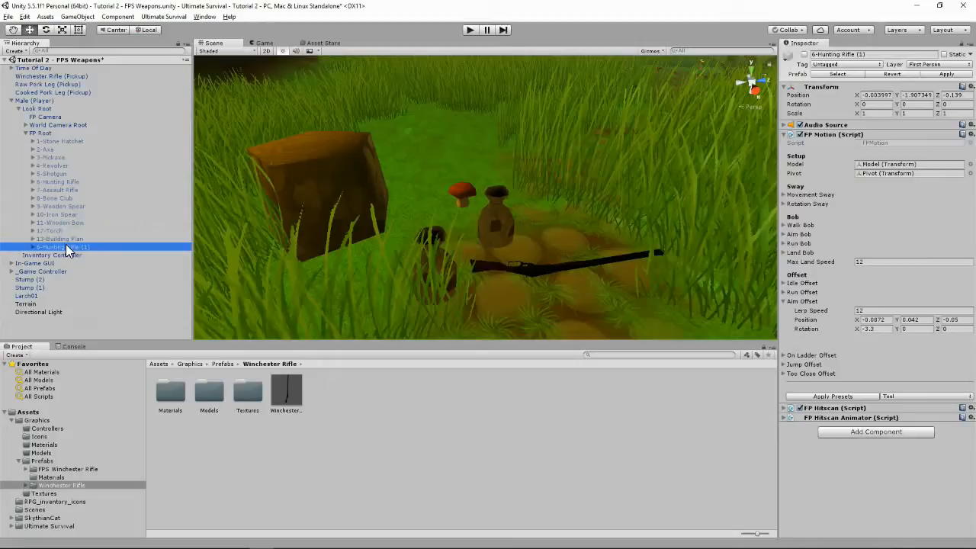
key("ctrl+z")
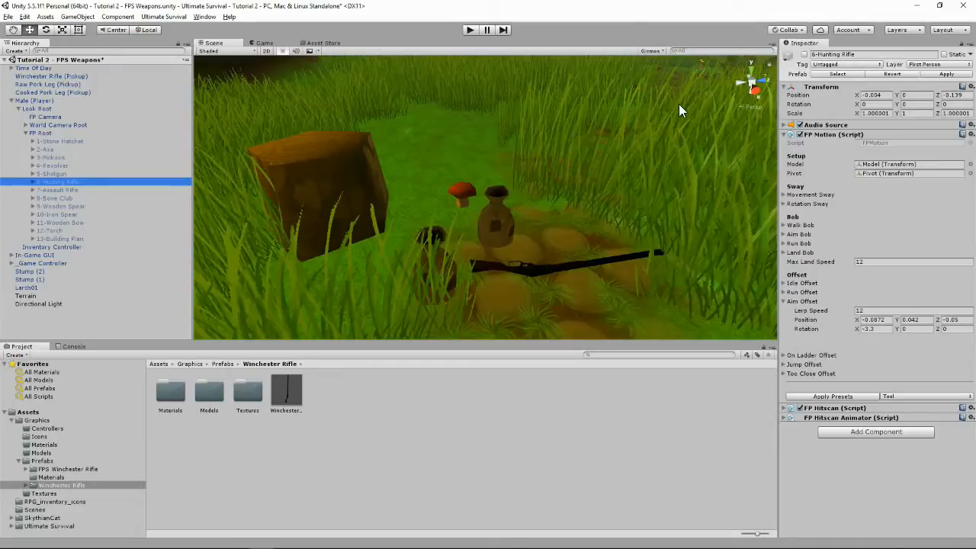
- Duplicate 6-Hunting Rifle while it is enabled, and disable the original so only the copy stays active
left_click(804, 55)
right_click(69, 179)
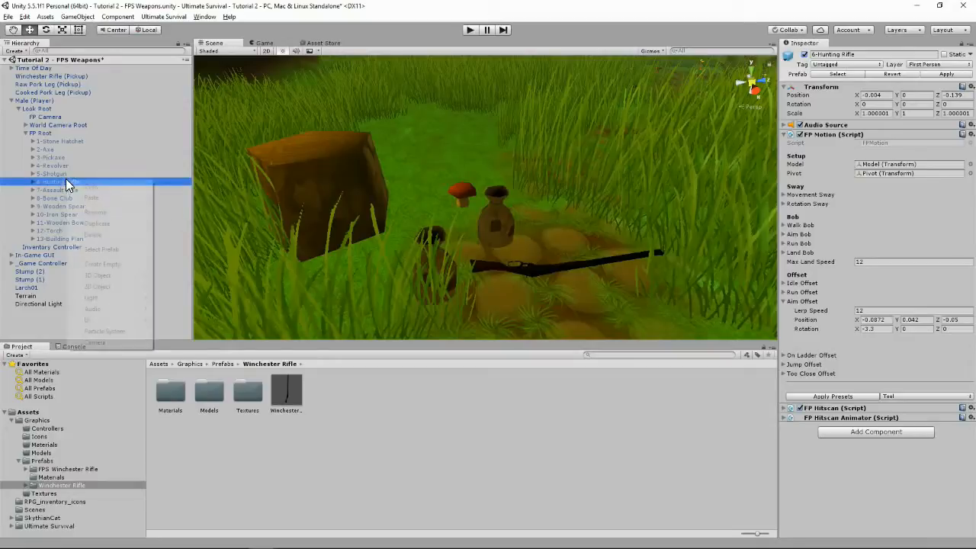
left_click(109, 222)
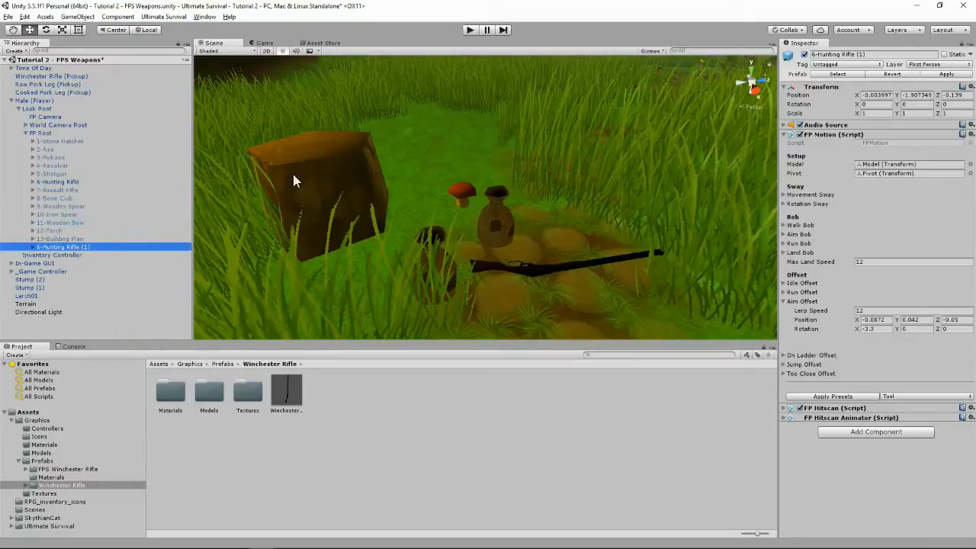
left_click(73, 181)
left_click(803, 55)
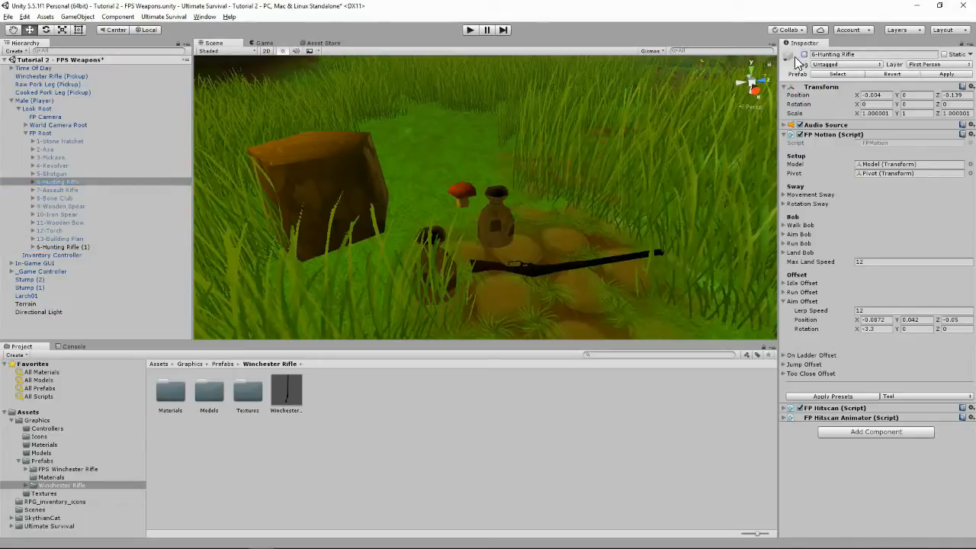
- Rename the duplicated hunting rifle under FP Root as "14-Winchester Rifle"
left_click(67, 246)
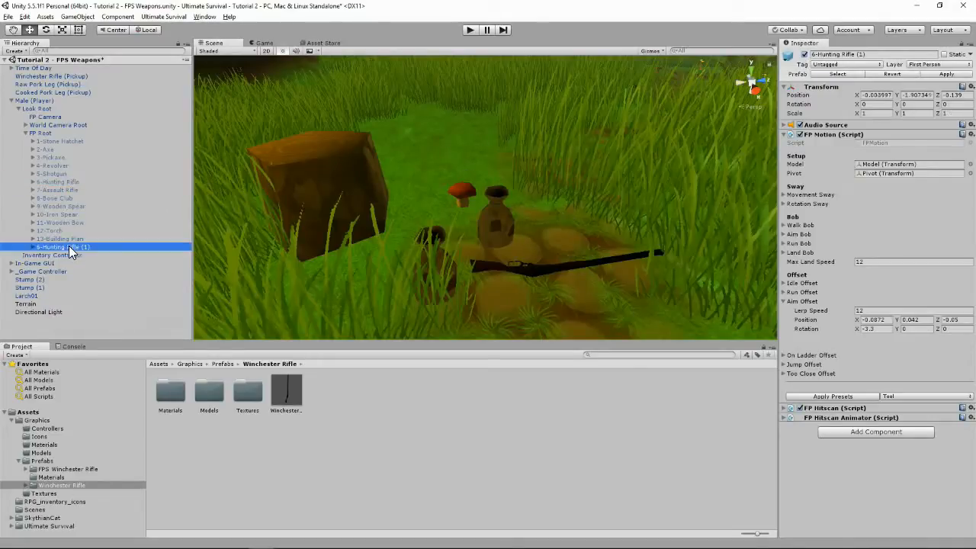
left_click(71, 245)
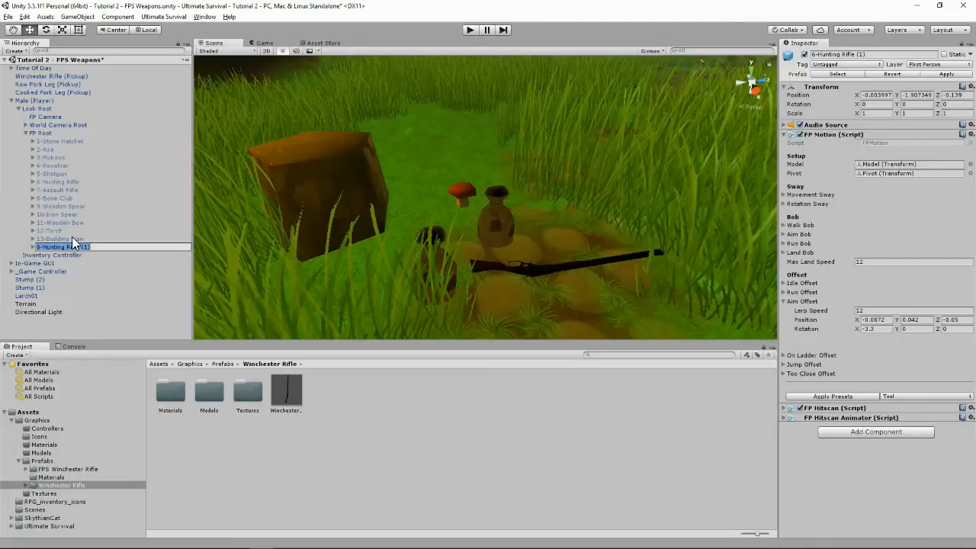
type("14-Winchester Rifle")
key("Return")
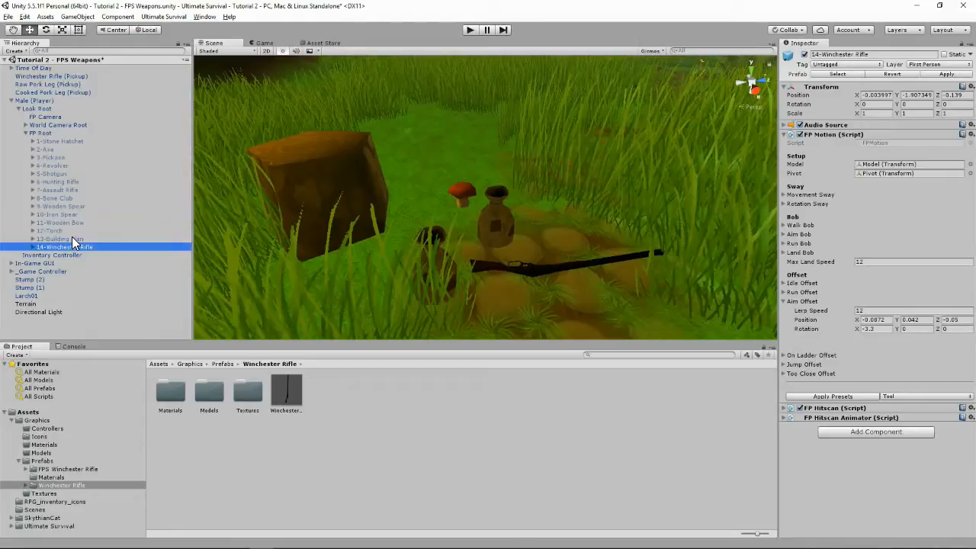
- Assign the new rifle's own Model and Pivot children to the matching FP Motion setup references
left_click(33, 247)
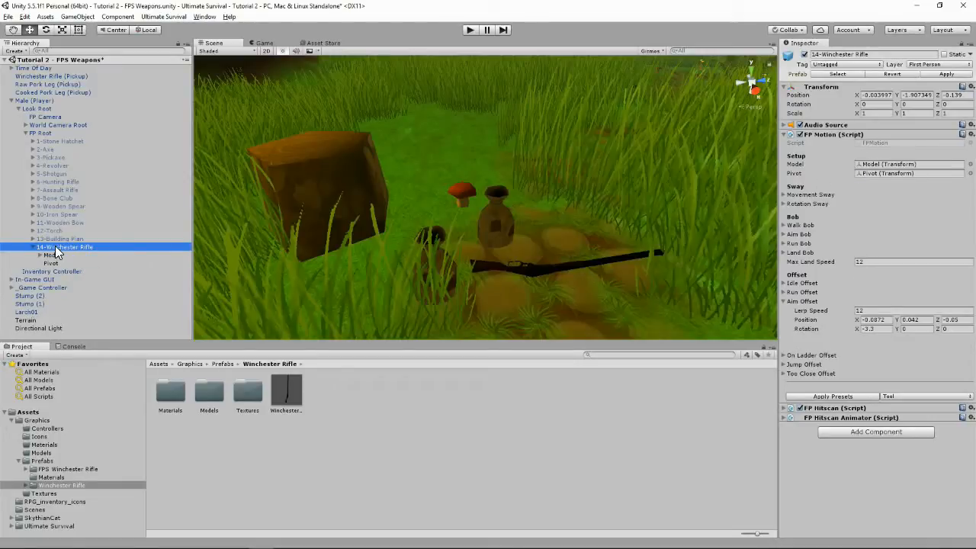
left_click_drag(52, 253, 881, 166)
left_click_drag(50, 263, 875, 175)
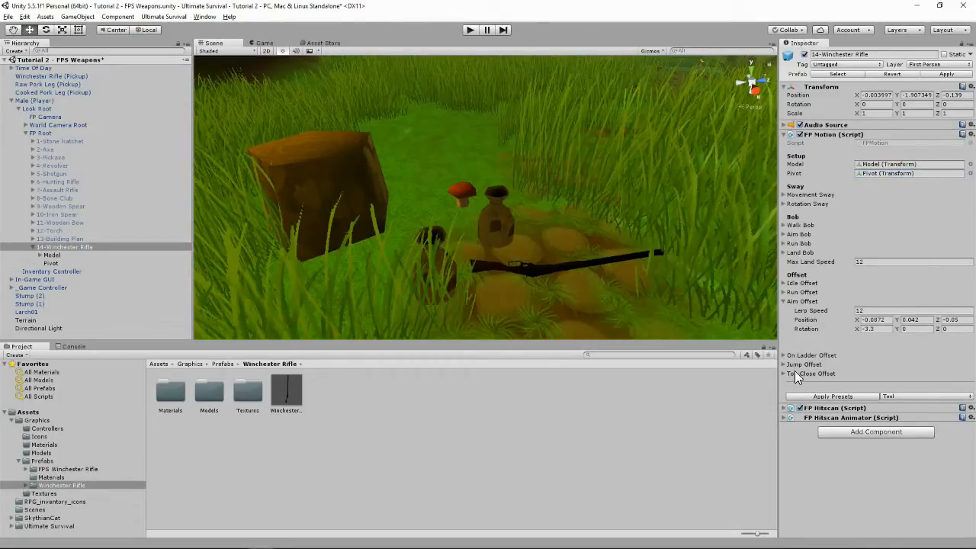
- Set the FP Hitscan object name of 14-Winchester Rifle to "Winchester Rifle" and review the remaining gun settings
left_click(785, 408)
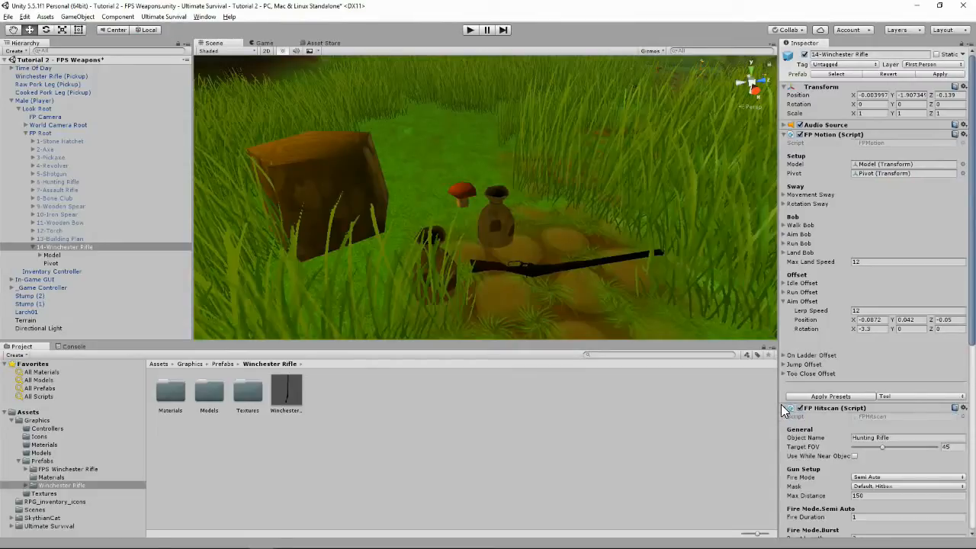
scroll(815, 366, "down", 7)
left_click_drag(899, 222, 837, 226)
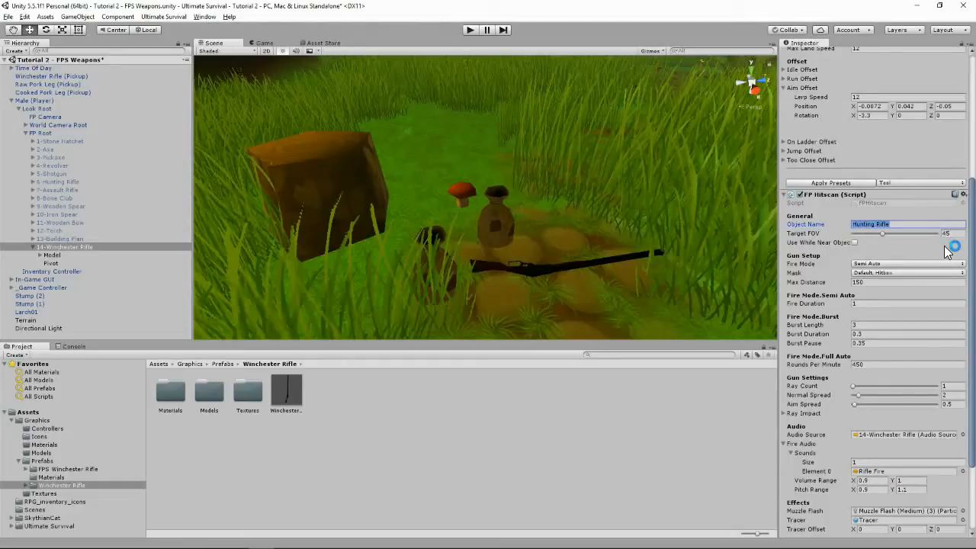
type("Wincheste")
type("r W")
key("BackSpace")
type("Rifle")
scroll(901, 288, "down", 3)
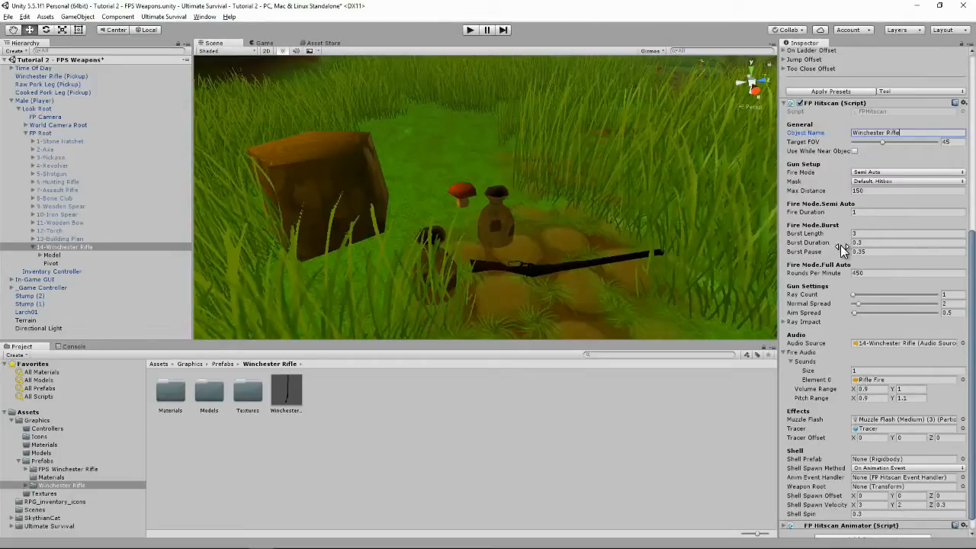
scroll(869, 274, "down", 1)
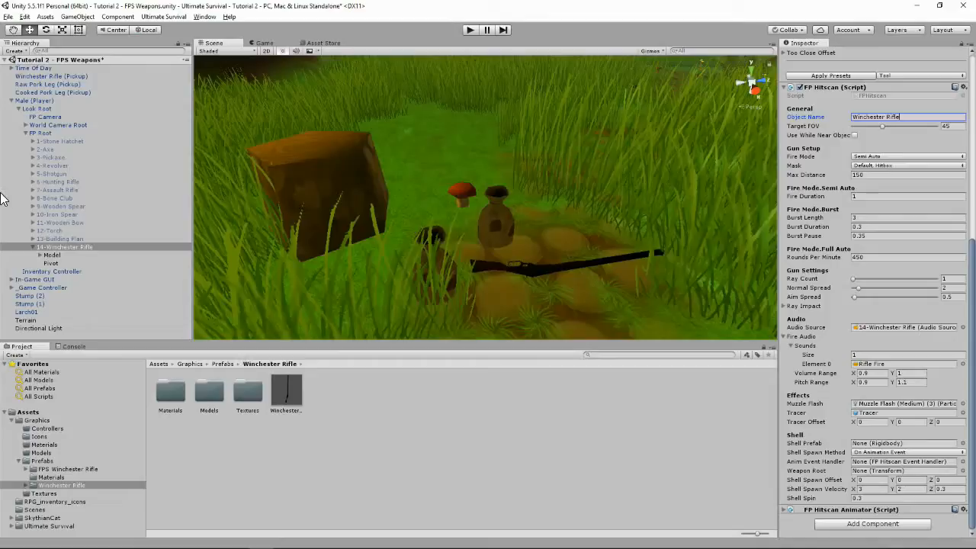
- Copy the FP Hitscan Event Handler component from the Model child of 5-Shotgun
left_click(53, 171)
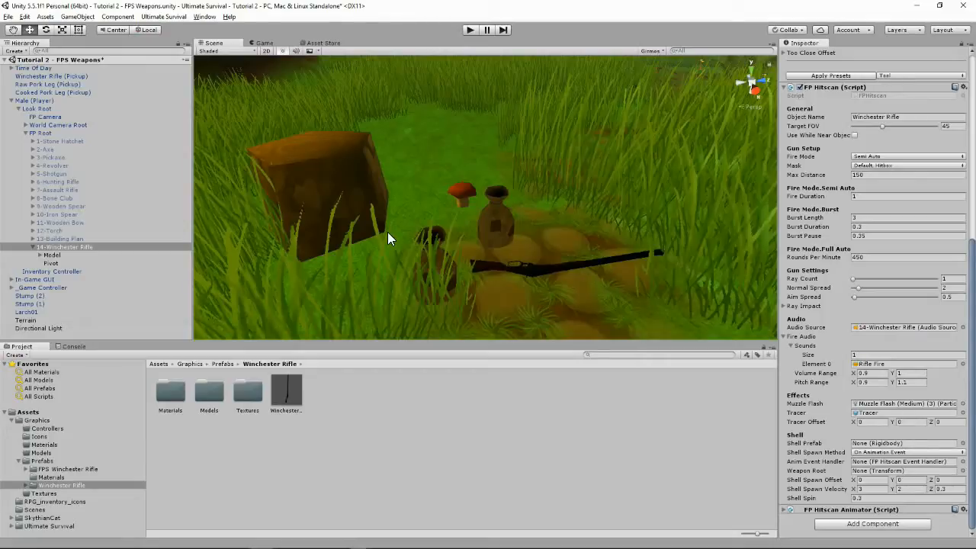
left_click(36, 174)
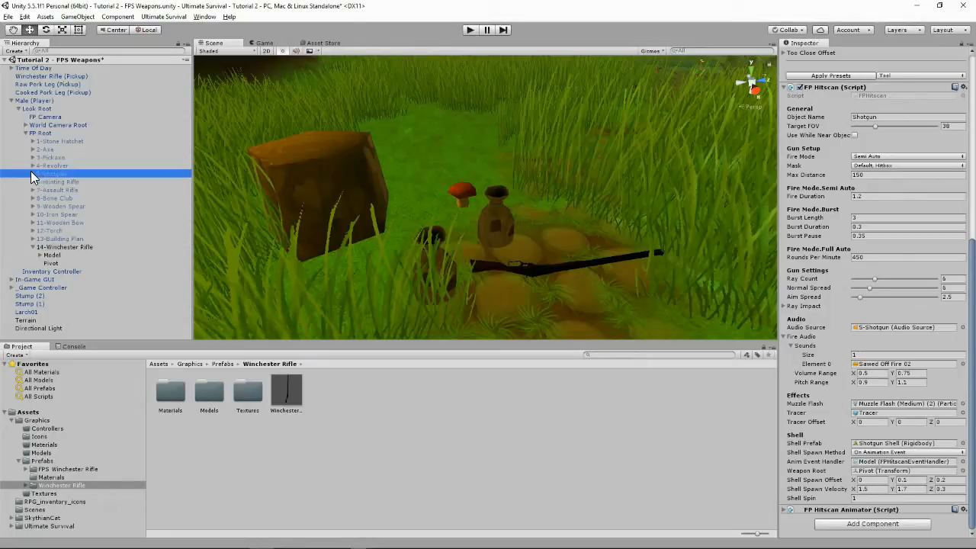
left_click(32, 174)
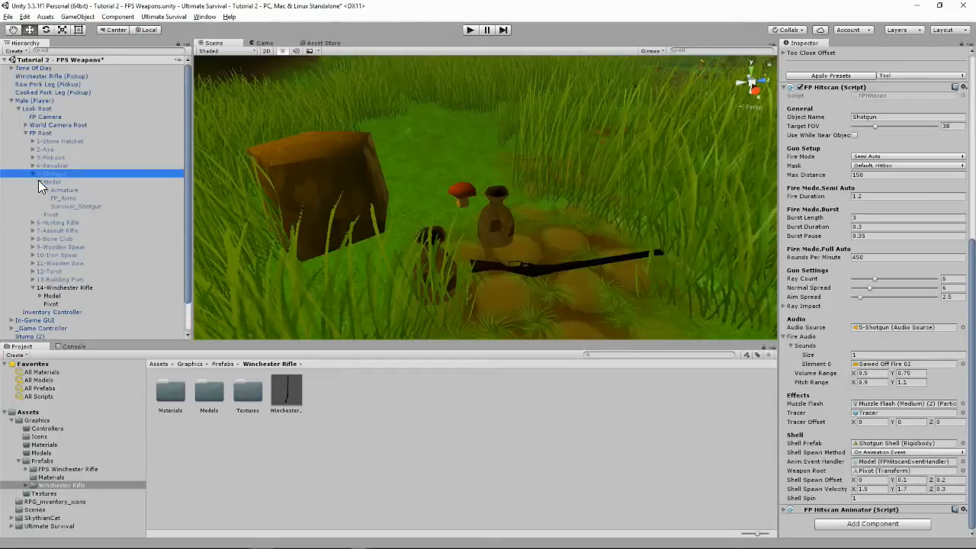
left_click(49, 182)
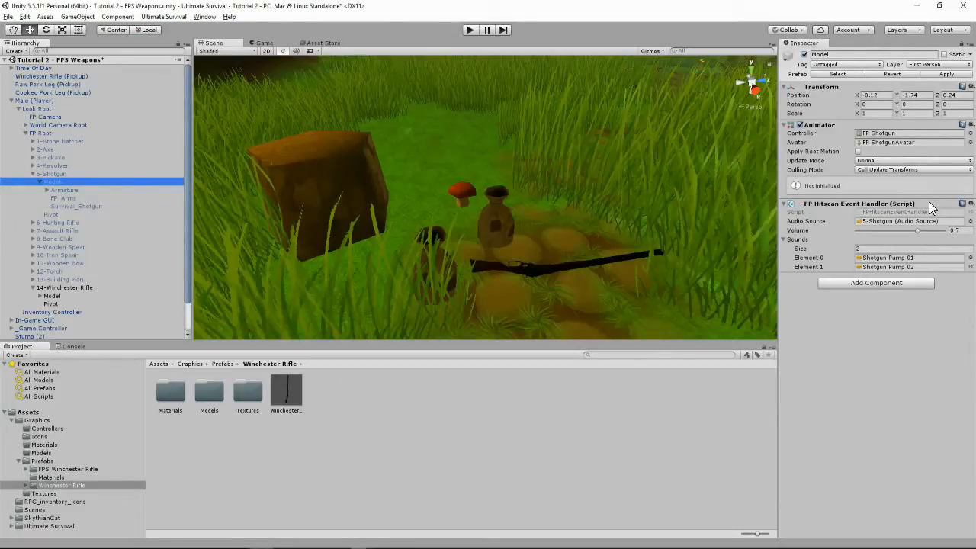
left_click(971, 203)
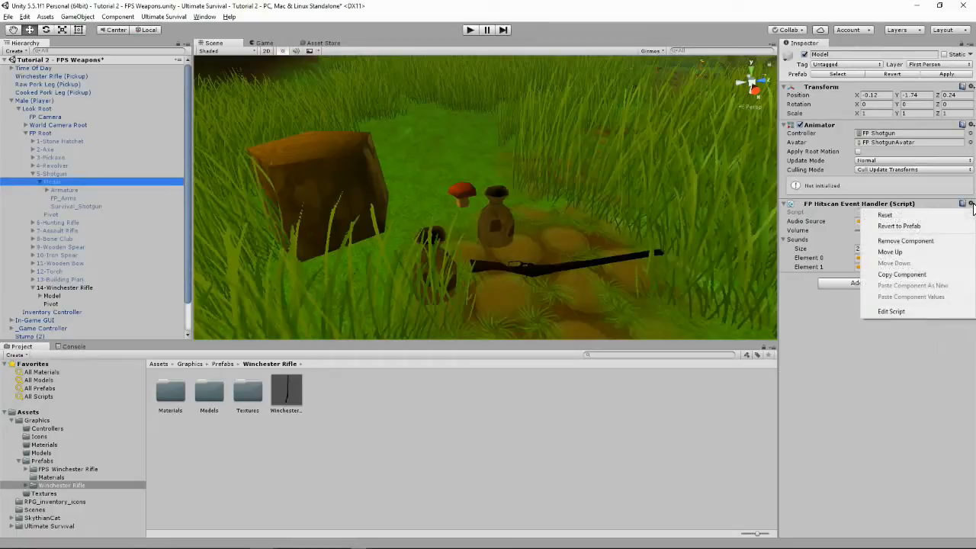
left_click(913, 274)
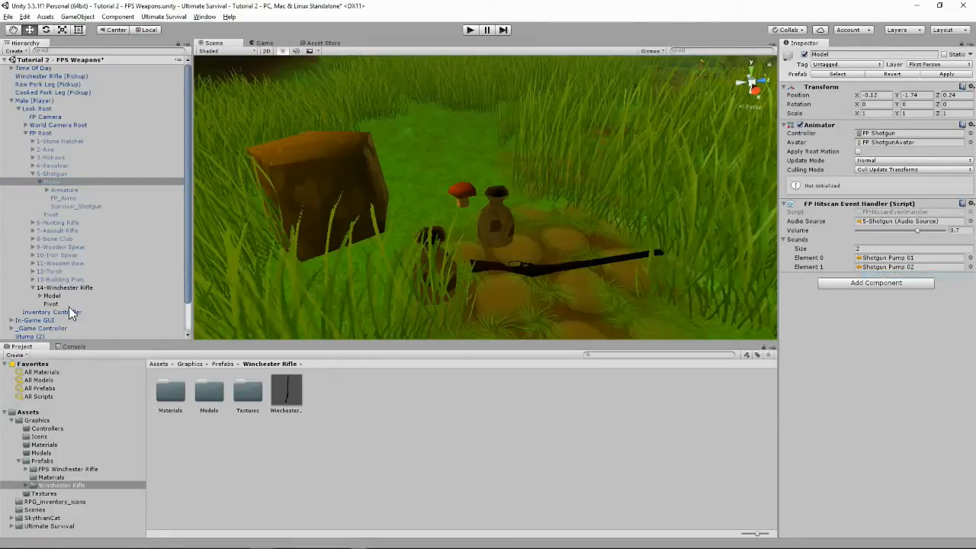
- Paste the event handler as a new component on 14-Winchester Rifle's Model and assign 14-Winchester Rifle as its audio source
left_click(47, 295)
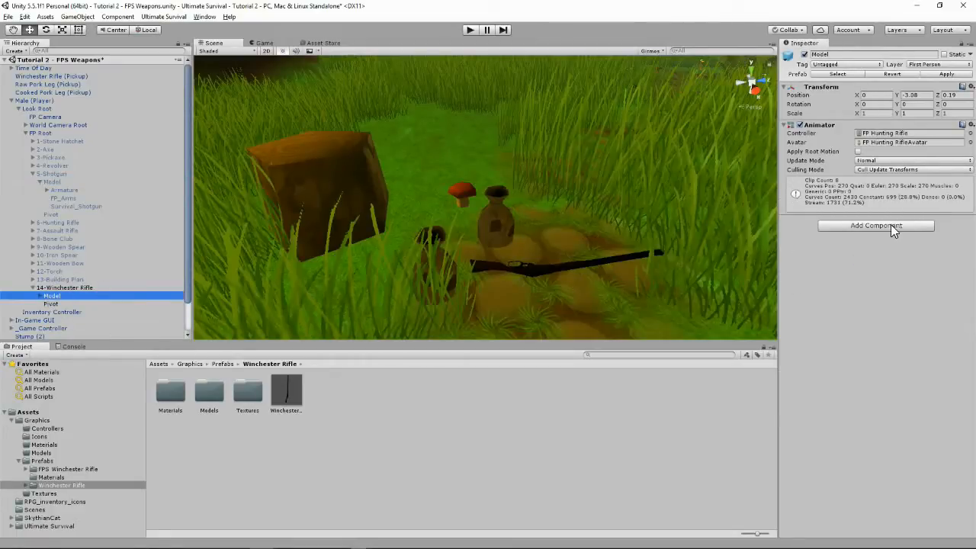
left_click(970, 124)
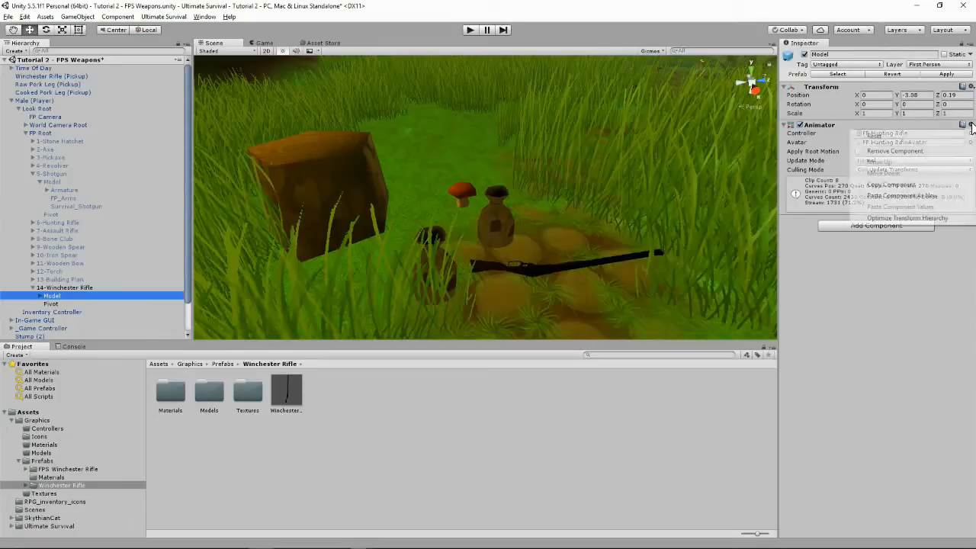
left_click(926, 196)
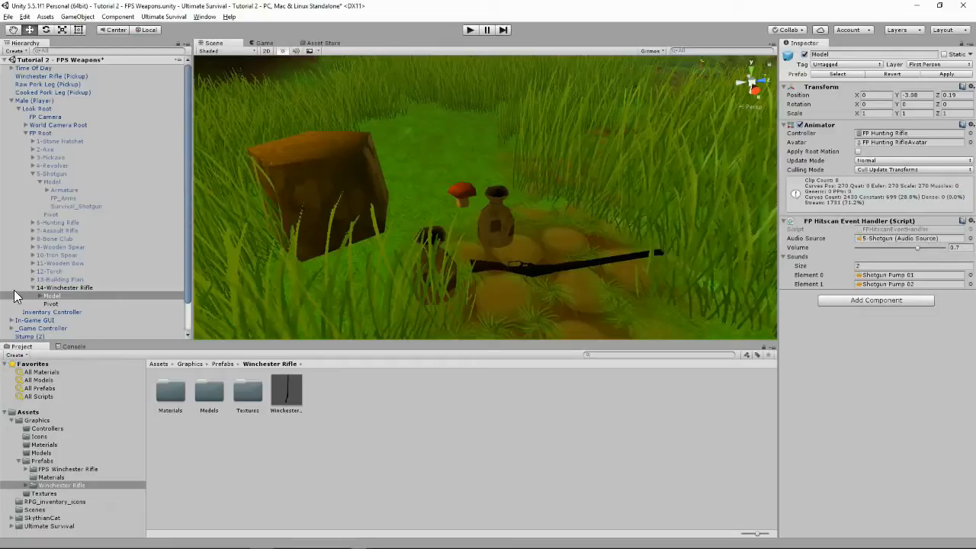
left_click_drag(59, 287, 877, 240)
- Set the event handler's Sounds size to 1 and assign the rifleReload audio clip to Element 0
left_click(858, 266)
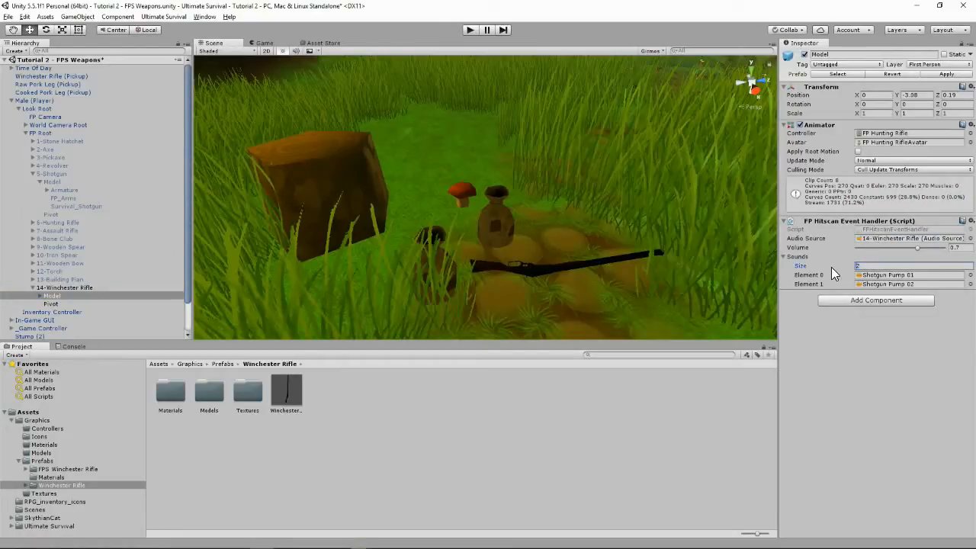
type("12")
key("Return")
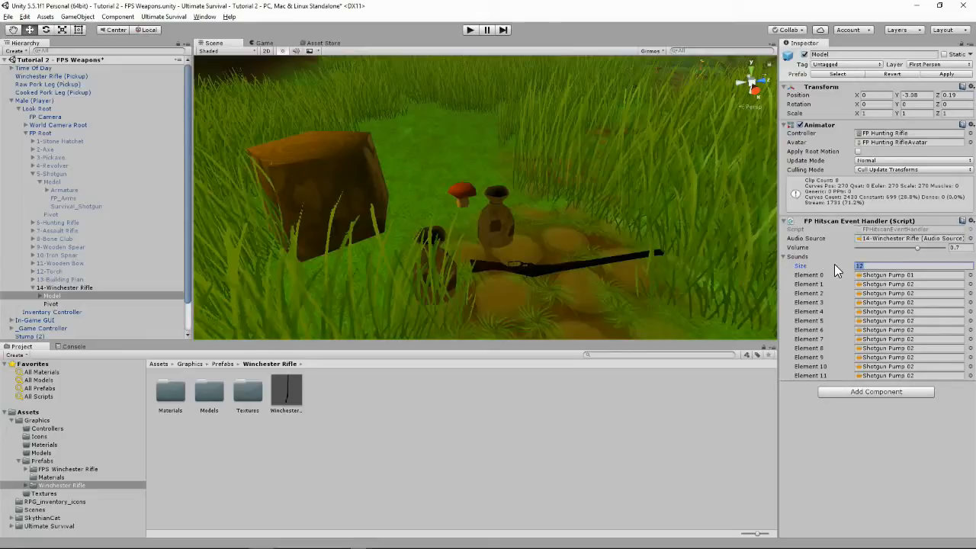
type("1")
key("Return")
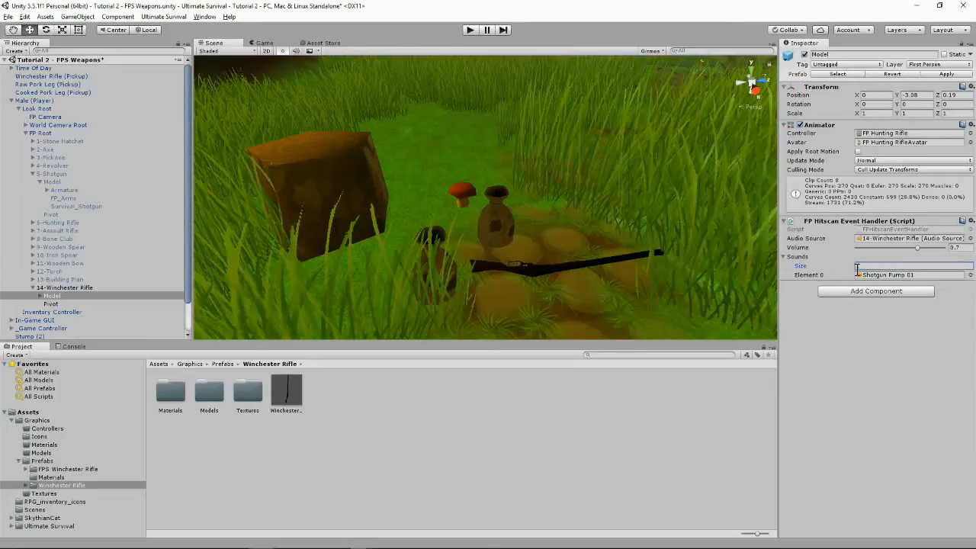
left_click(970, 274)
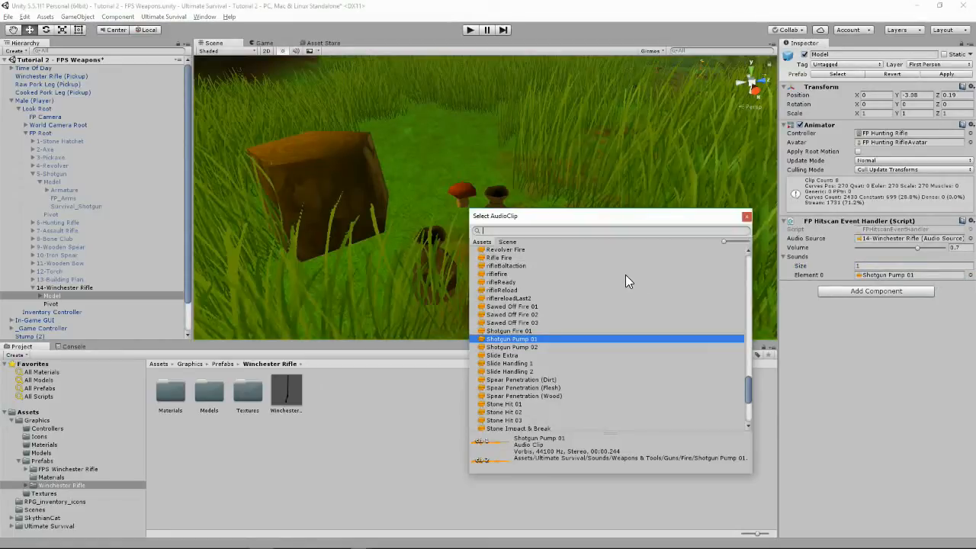
type("rifle")
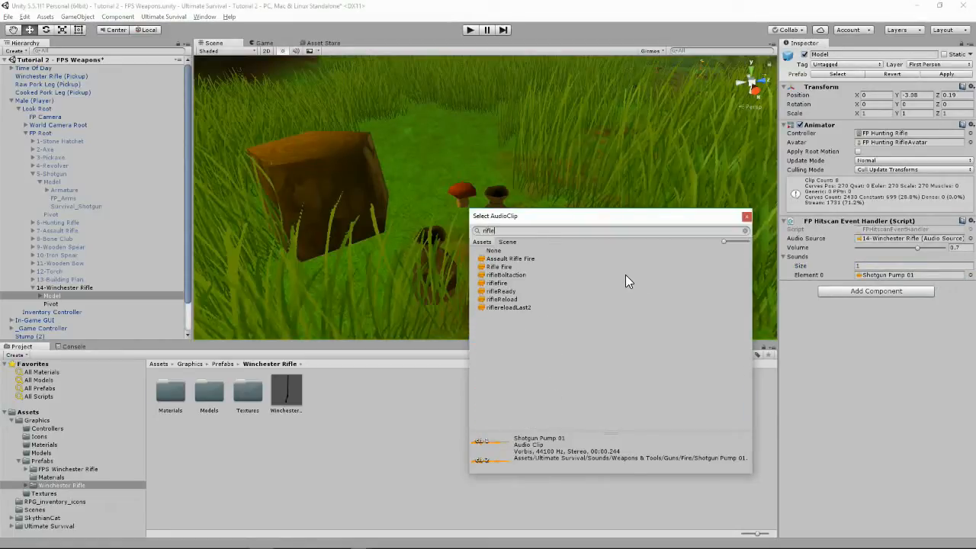
double_click(517, 298)
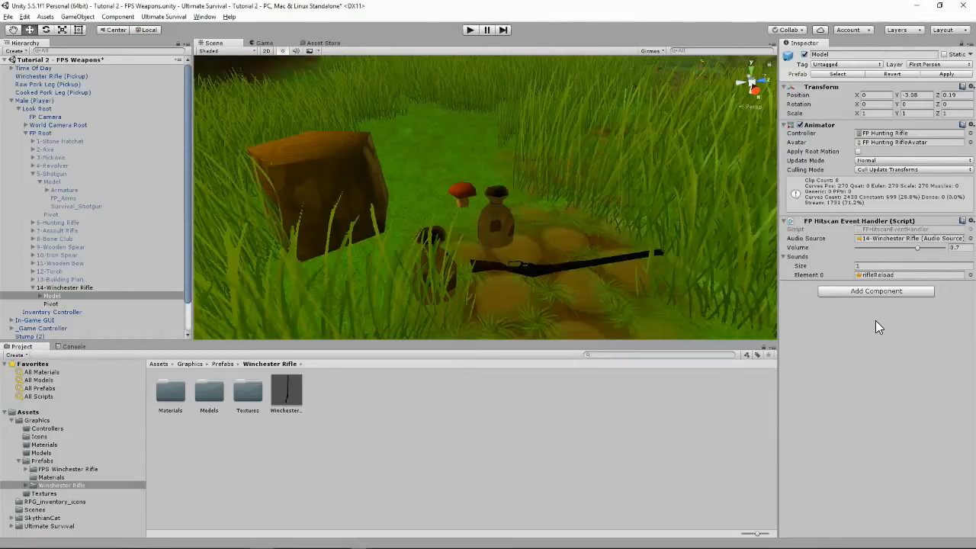
- Examine the 14-Winchester Rifle object in the scene, finishing with a close view from above
double_click(60, 286)
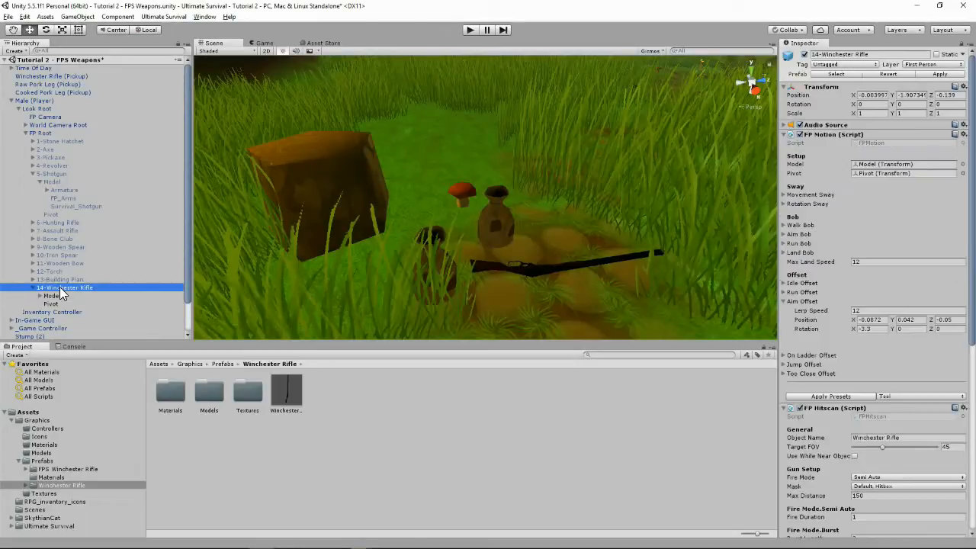
right_click_drag(459, 262, 254, 268)
middle_click_drag(254, 268, 563, 203)
scroll(565, 206, "up", 3)
scroll(601, 218, "up", 3)
right_click_drag(643, 203, 616, 232)
middle_click_drag(616, 232, 599, 221)
right_click_drag(599, 221, 457, 185)
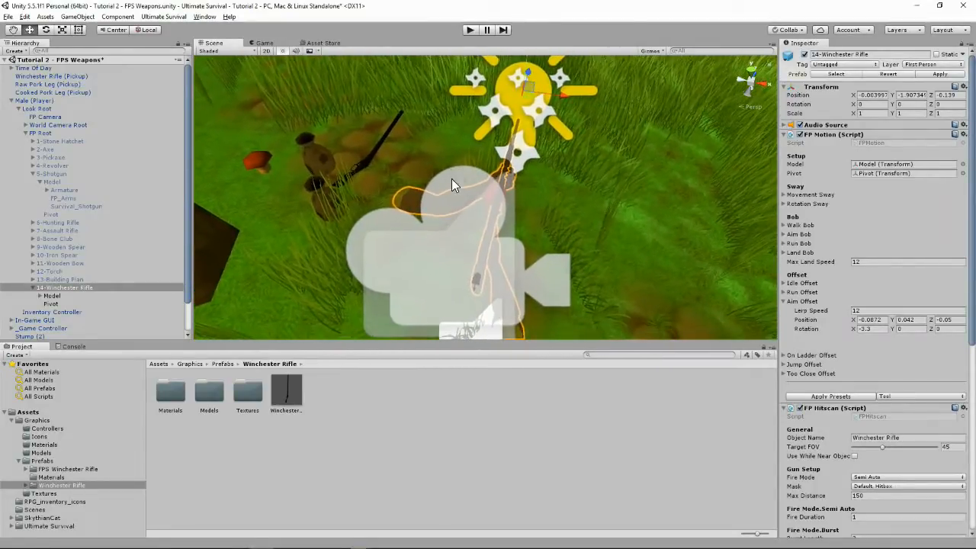
left_click(752, 73)
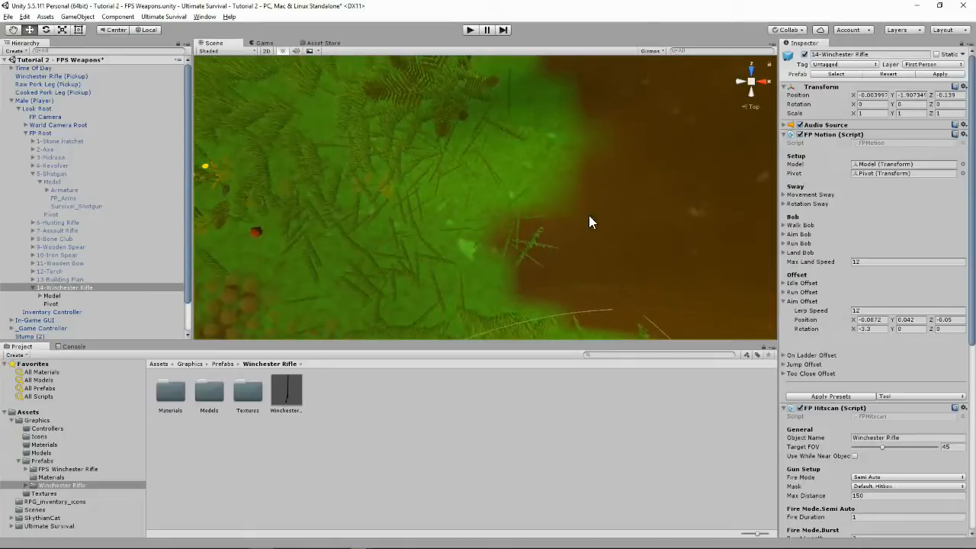
scroll(591, 209, "down", 5)
scroll(527, 149, "up", 5)
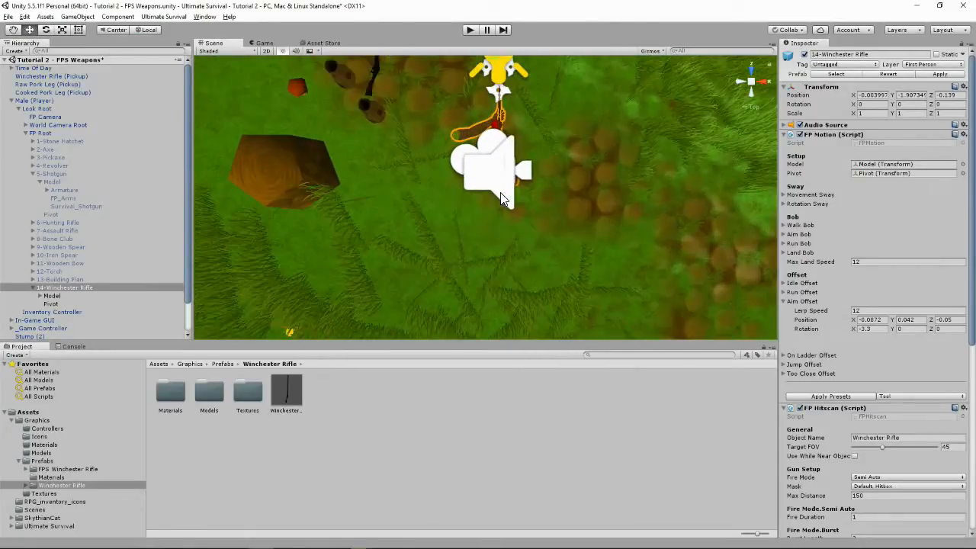
mouse_move(483, 157)
middle_mouse_down()
mouse_move(493, 170)
mouse_move(481, 171)
middle_mouse_up()
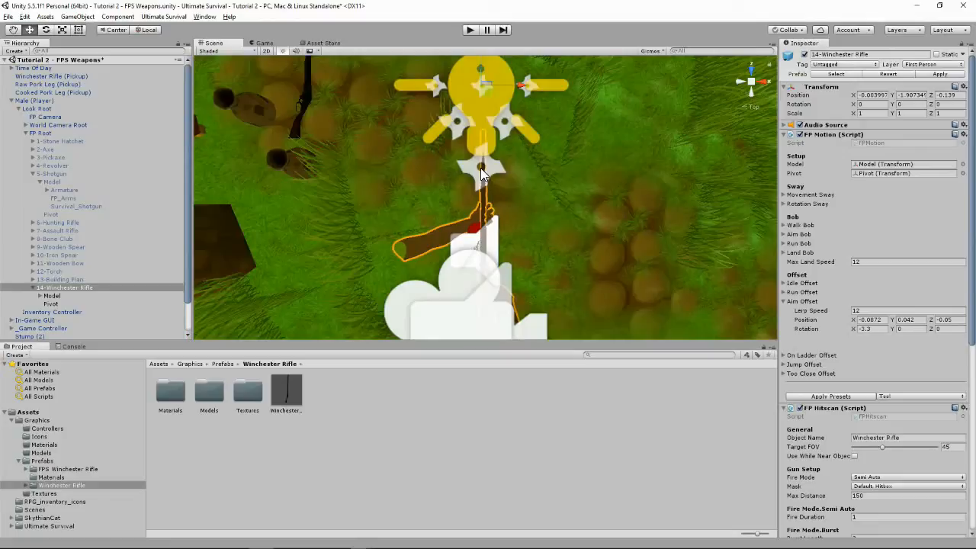
- Add the FPS Winchester Rifle model from its prefab folder as a child of 14-Winchester Rifle's Model
left_click(64, 470)
left_click_drag(326, 390, 57, 278)
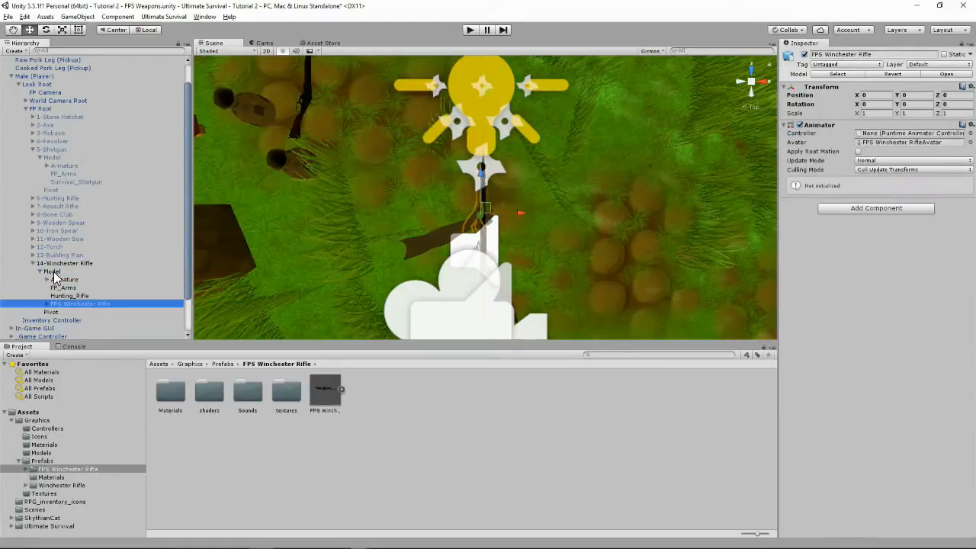
left_click(78, 304)
left_click(124, 307)
- Raise the FPS Winchester Rifle model to the height of the hunting rifle, at a Y position of about 2.86
left_click(760, 86)
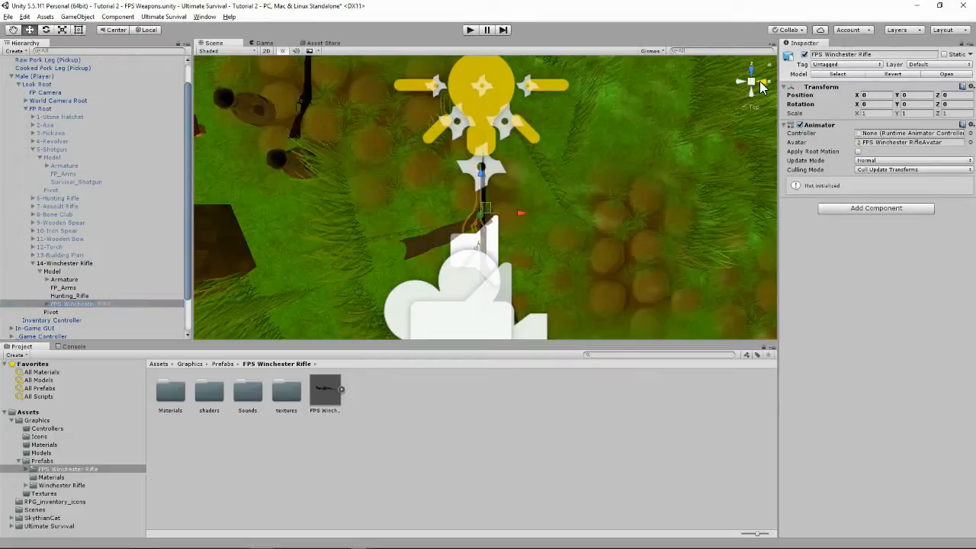
left_click(760, 86)
left_click_drag(460, 287, 485, 67)
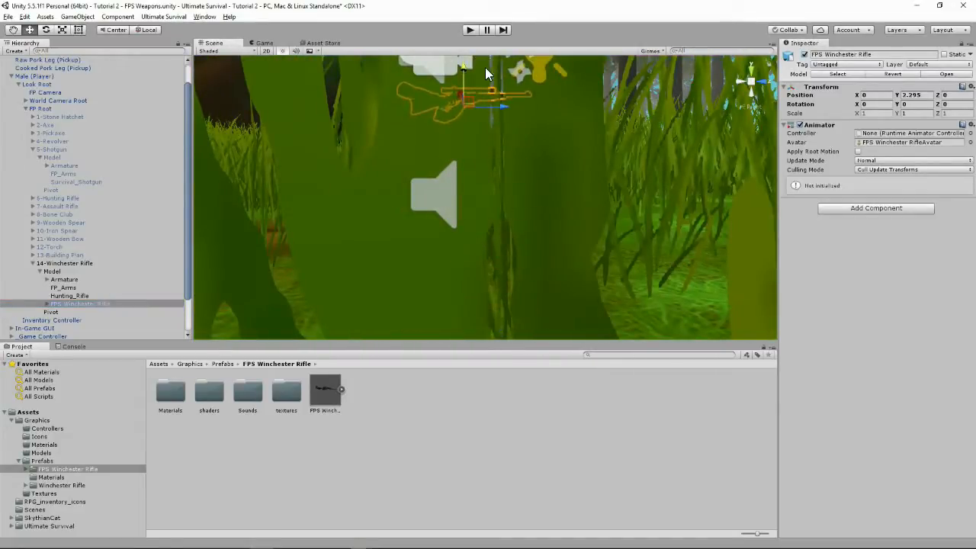
middle_click_drag(483, 67, 480, 183)
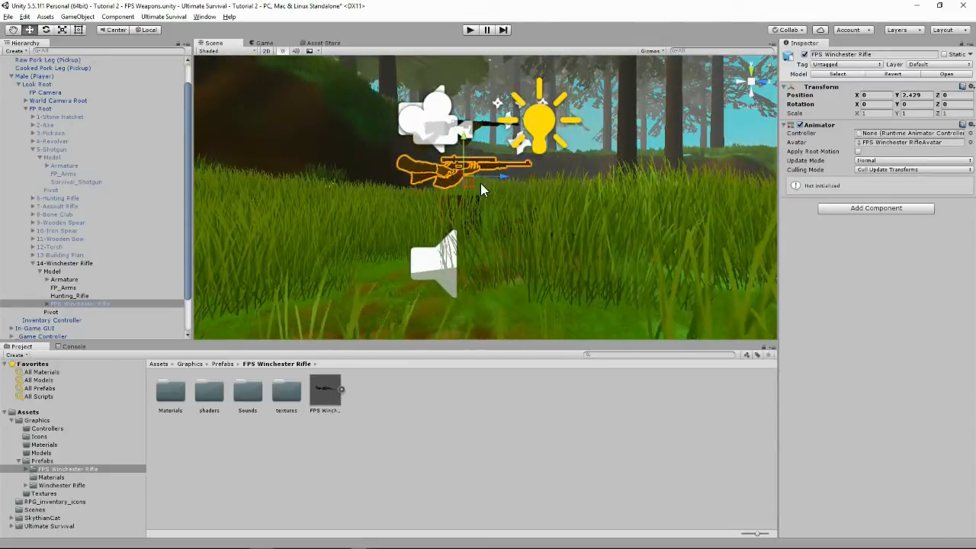
left_click_drag(461, 163, 458, 100)
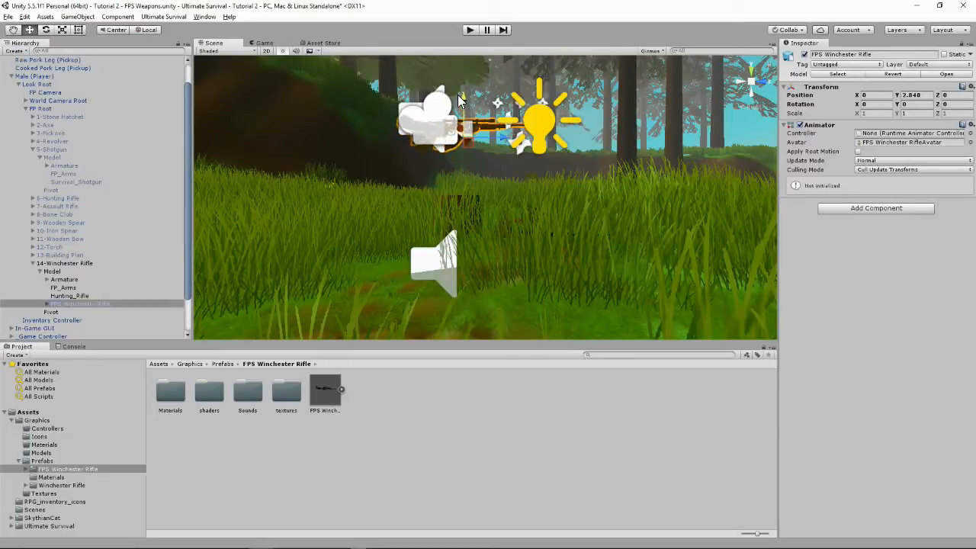
- Align the FPS Winchester Rifle model over the hunting rifle from above, at about X 0.102 and Z 0.08
left_click(750, 70)
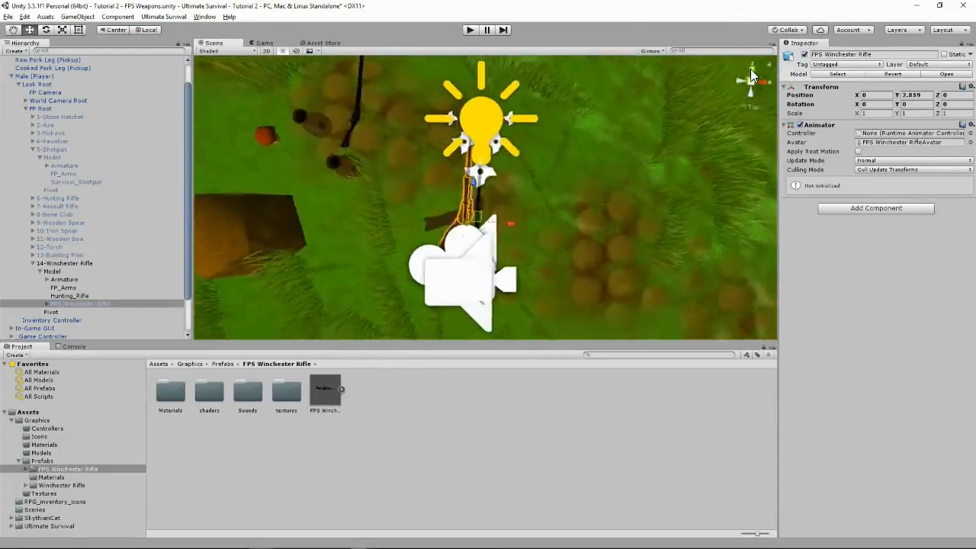
scroll(488, 221, "up", 3)
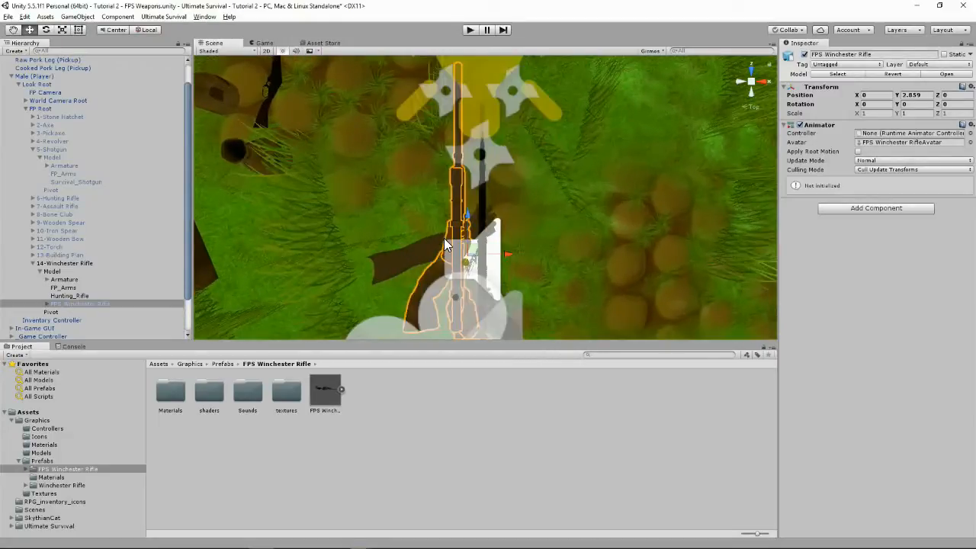
left_click_drag(466, 216, 468, 195)
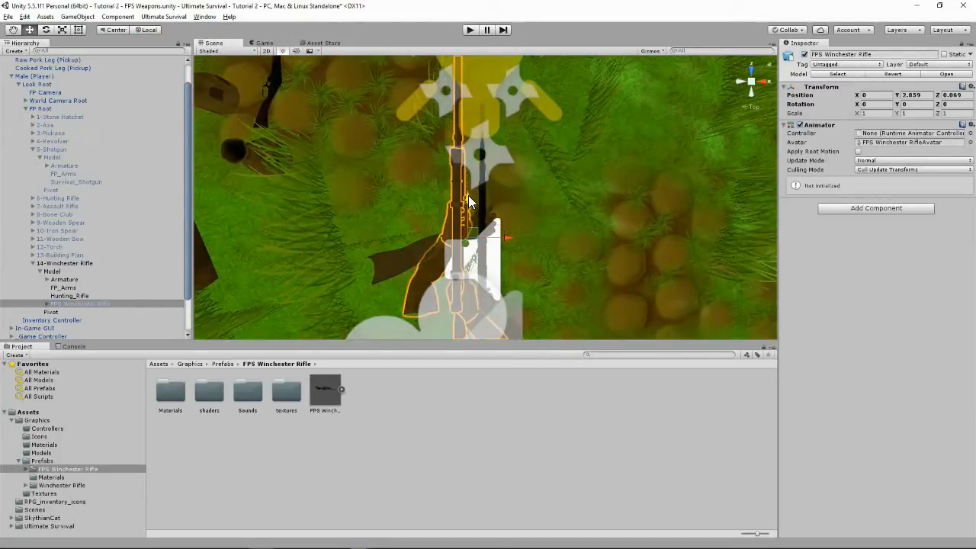
left_click_drag(510, 238, 529, 234)
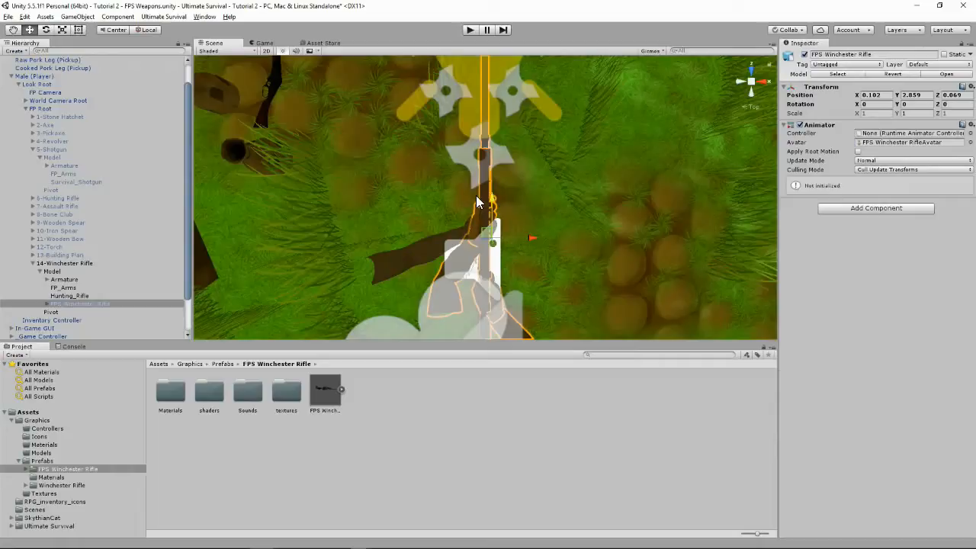
left_click_drag(490, 199, 490, 197)
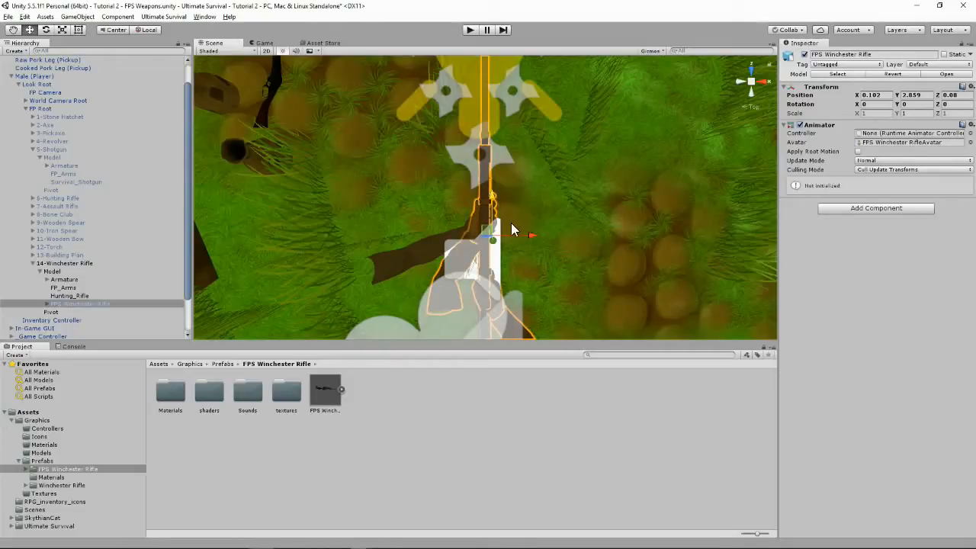
- Fine-tune the FPS Winchester Rifle model's Z position to about 0.075 in side view and check its fit with the hunting rifle
left_click(765, 86)
scroll(534, 126, "up", 2)
middle_click_drag(518, 129, 544, 192)
scroll(504, 158, "up", 4)
middle_click_drag(503, 157, 520, 213)
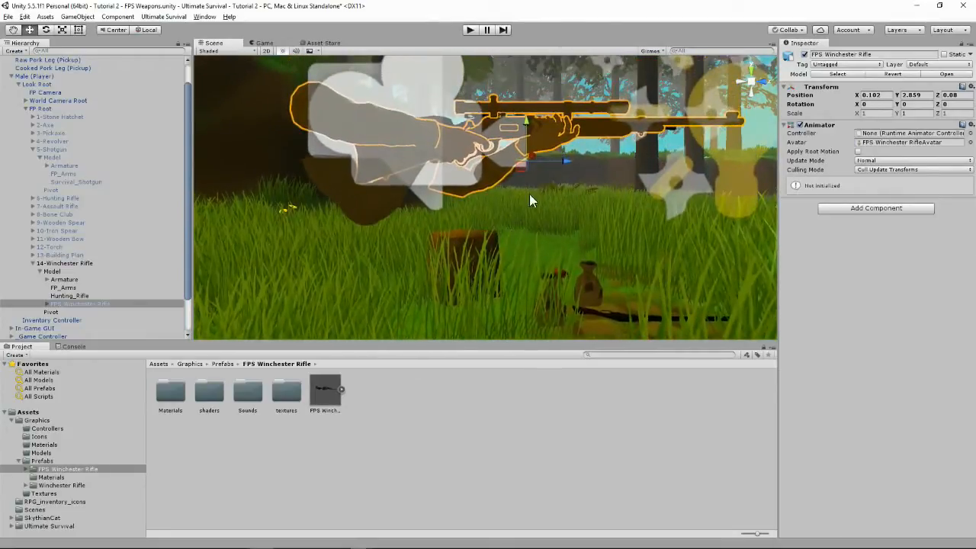
left_click_drag(567, 160, 592, 185)
scroll(590, 184, "down", 3)
middle_click_drag(588, 184, 498, 214)
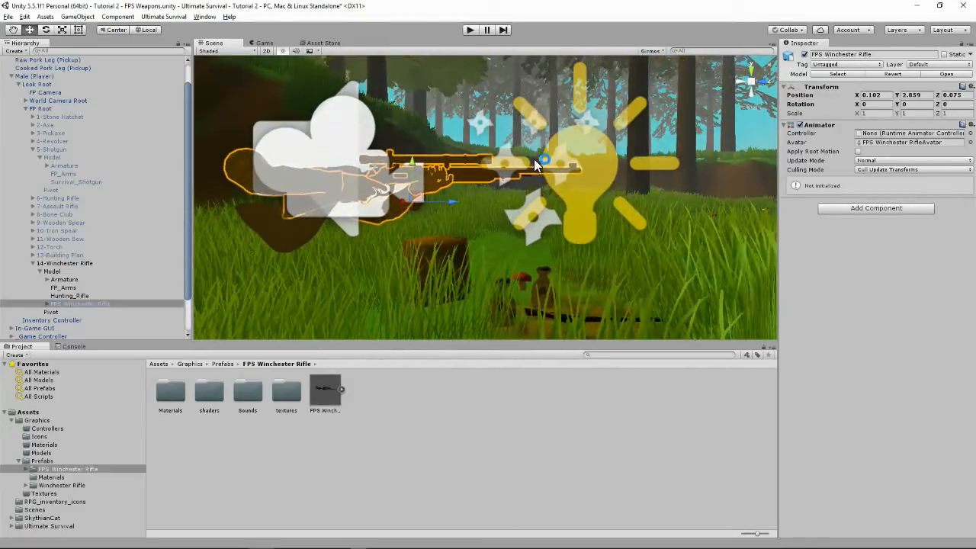
scroll(526, 188, "up", 4)
scroll(522, 183, "down", 3)
scroll(522, 180, "up", 2)
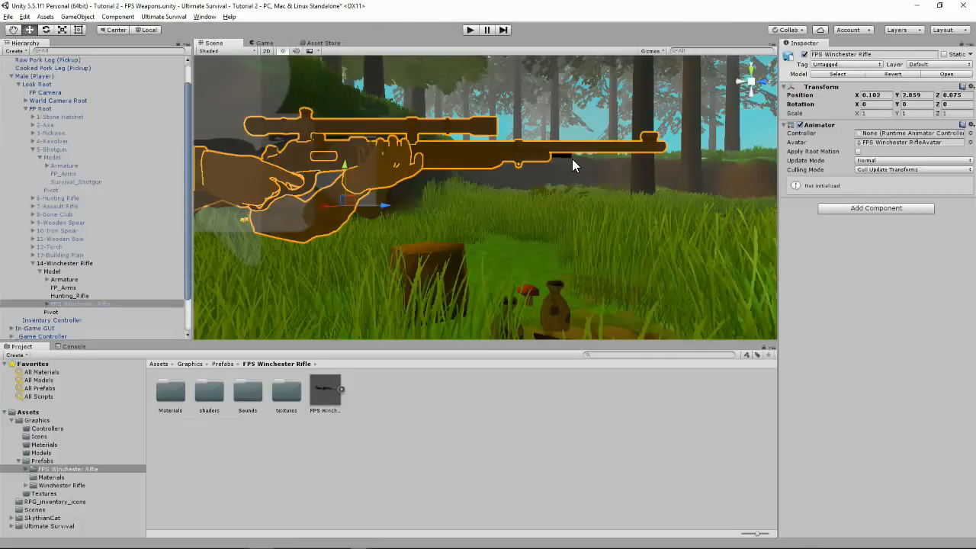
scroll(572, 159, "down", 2)
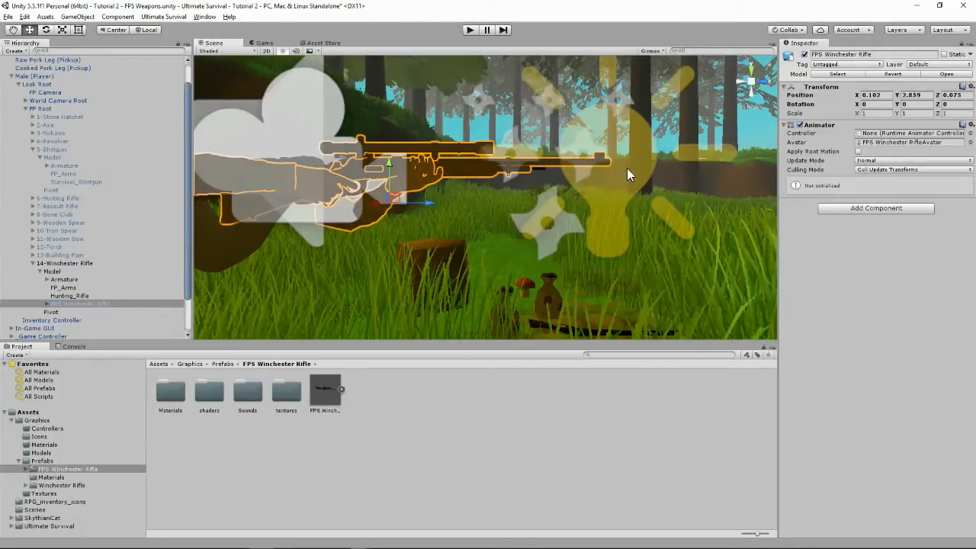
- Find the muzzle flash under the Weapon part of 14-Winchester Rifle's Armature and preview its particle effect
left_click(46, 279)
scroll(46, 280, "down", 1)
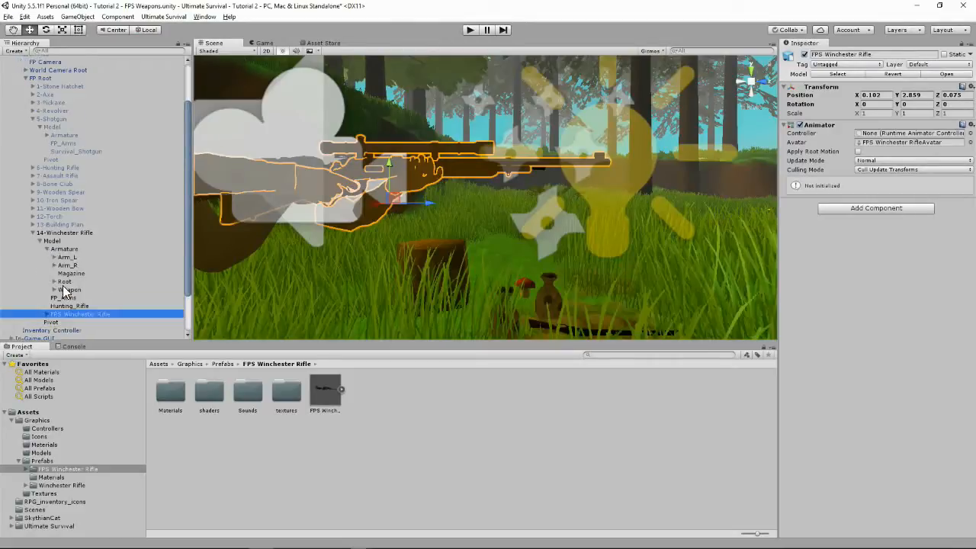
left_click(53, 290)
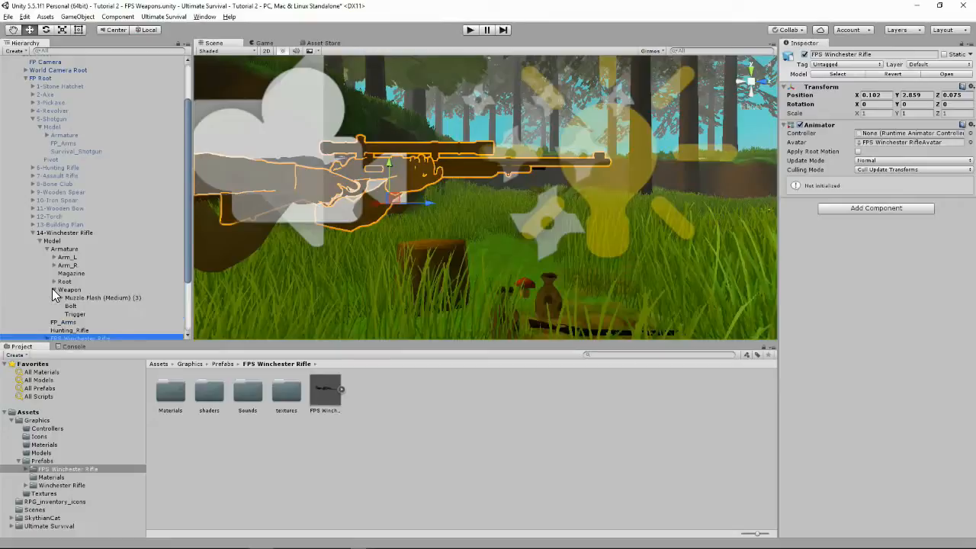
left_click(86, 298)
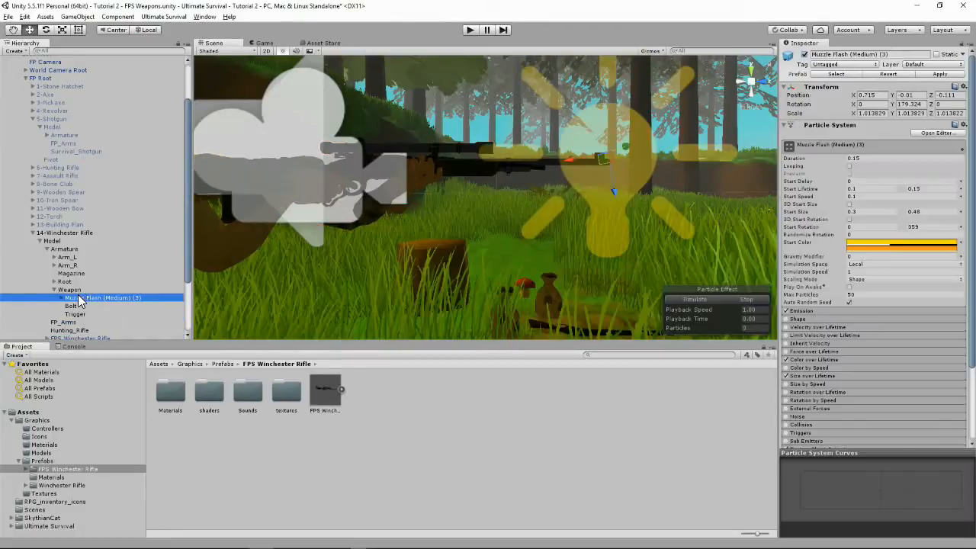
left_click(80, 298)
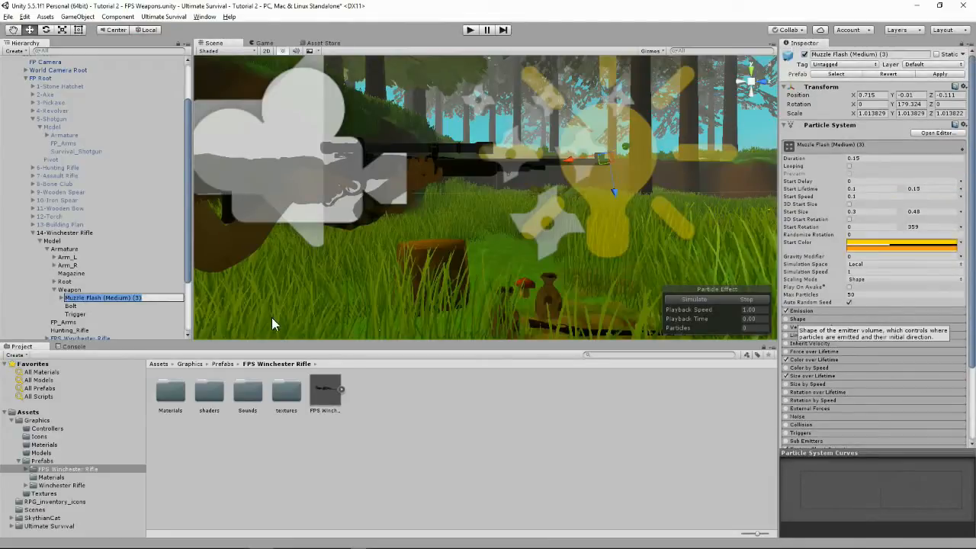
left_click(72, 290)
left_click(77, 298)
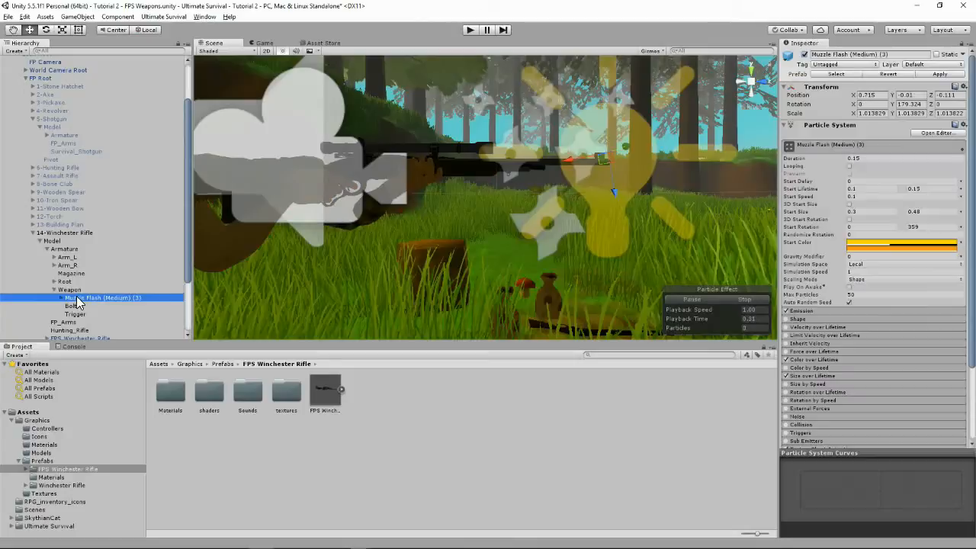
left_click(73, 291)
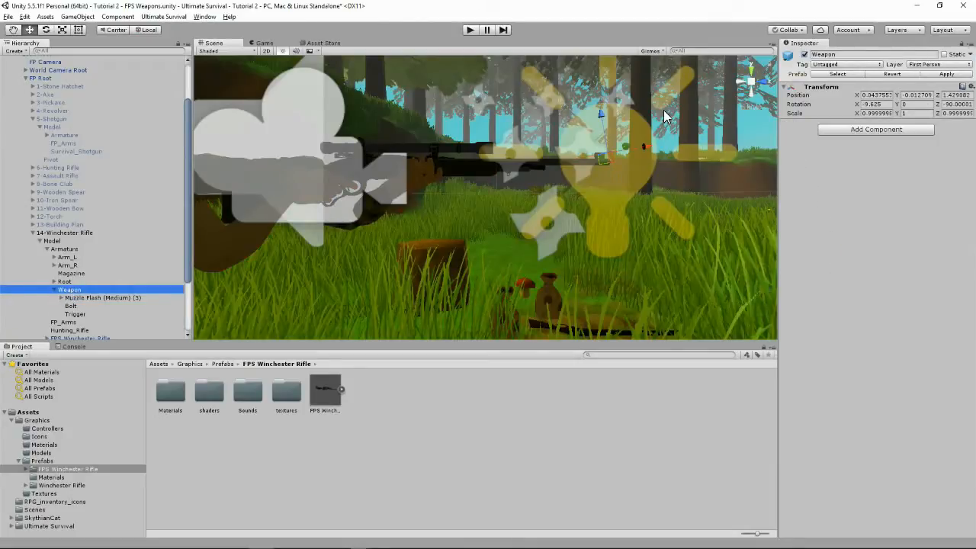
left_click(647, 147)
left_click_drag(648, 147, 743, 142)
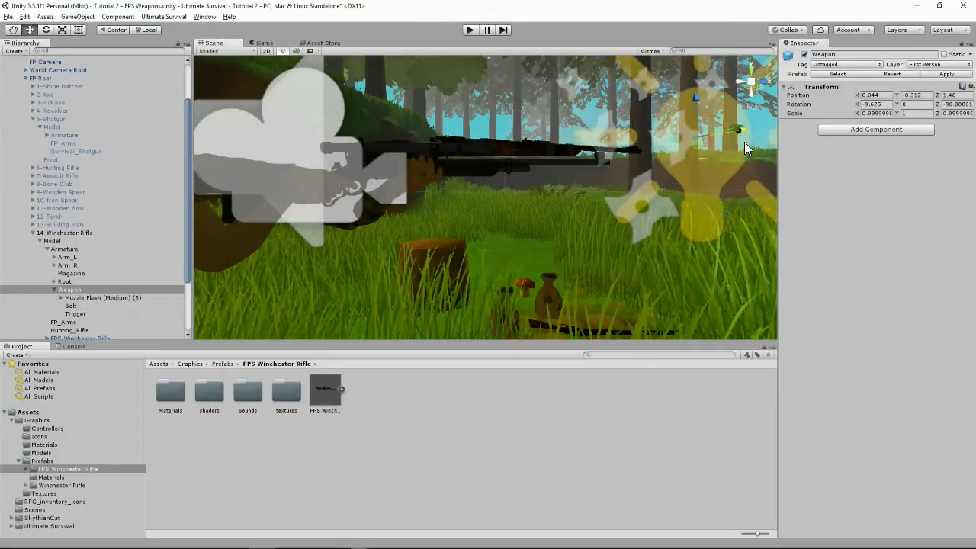
key("ctrl+z")
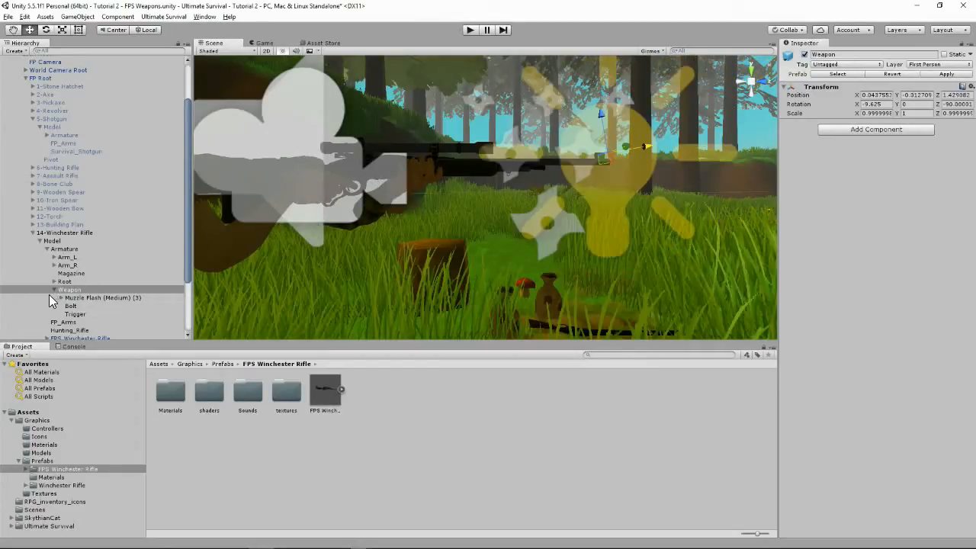
left_click(91, 298)
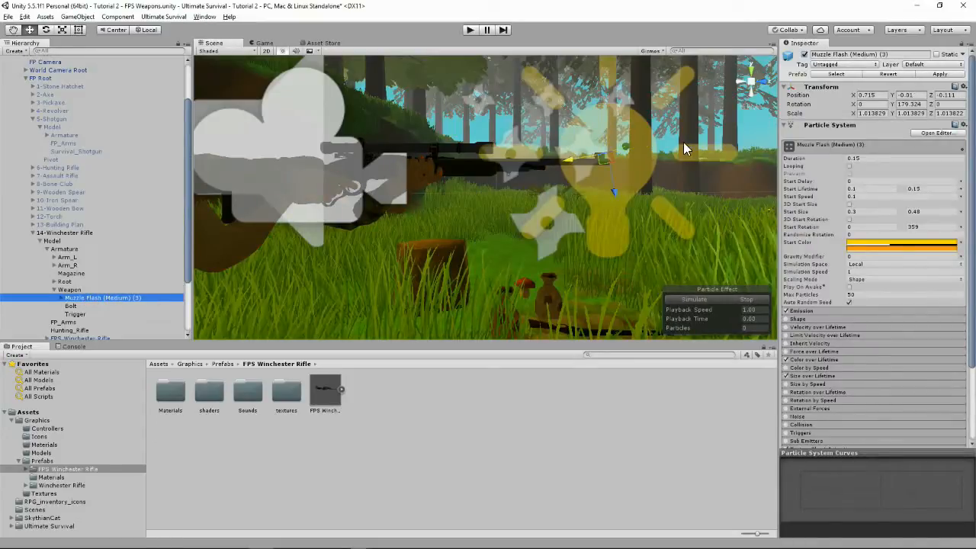
left_click_drag(625, 147, 667, 135)
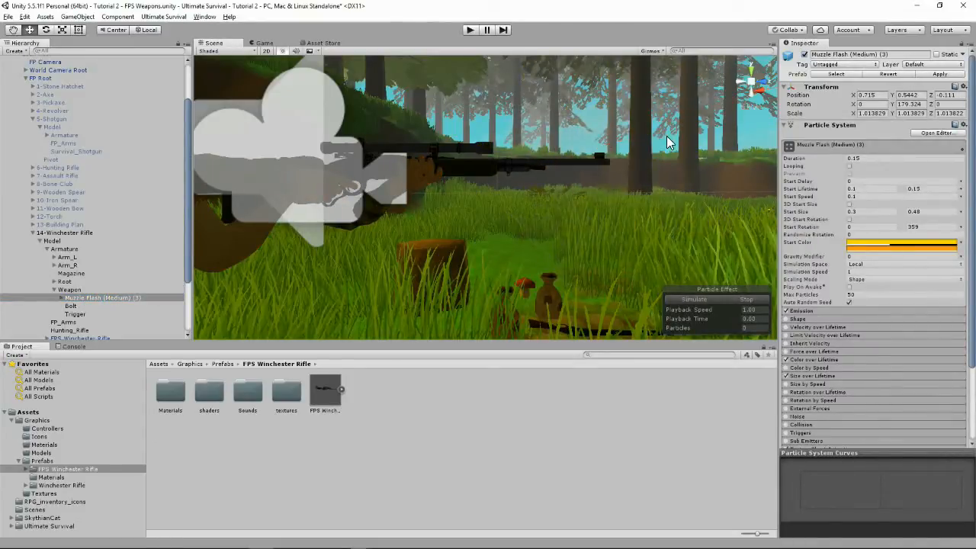
key("ctrl+z")
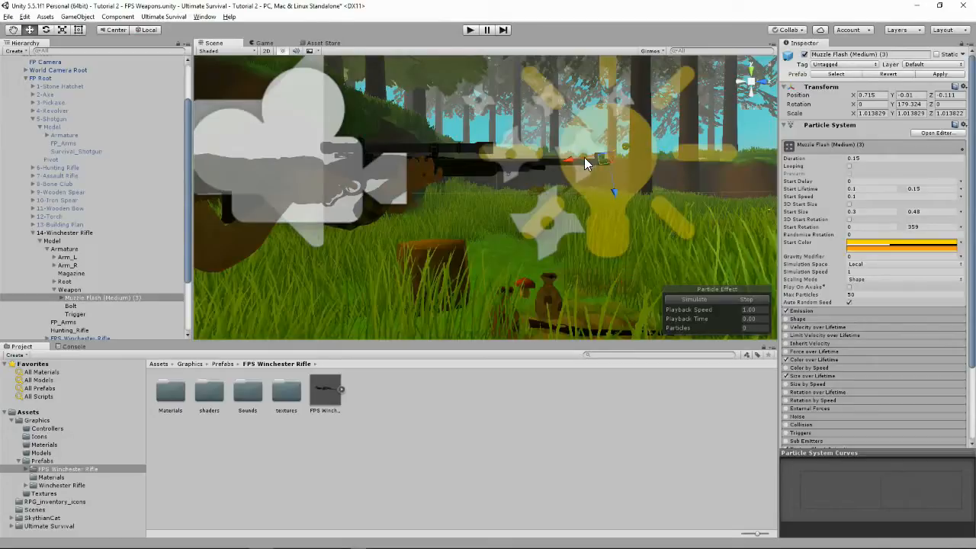
- Shift the muzzle flash forward along the barrel to about X 0.897 and Z -0.135, and preview the effect there
right_click_drag(540, 156, 543, 204)
right_click_drag(509, 111, 480, 168)
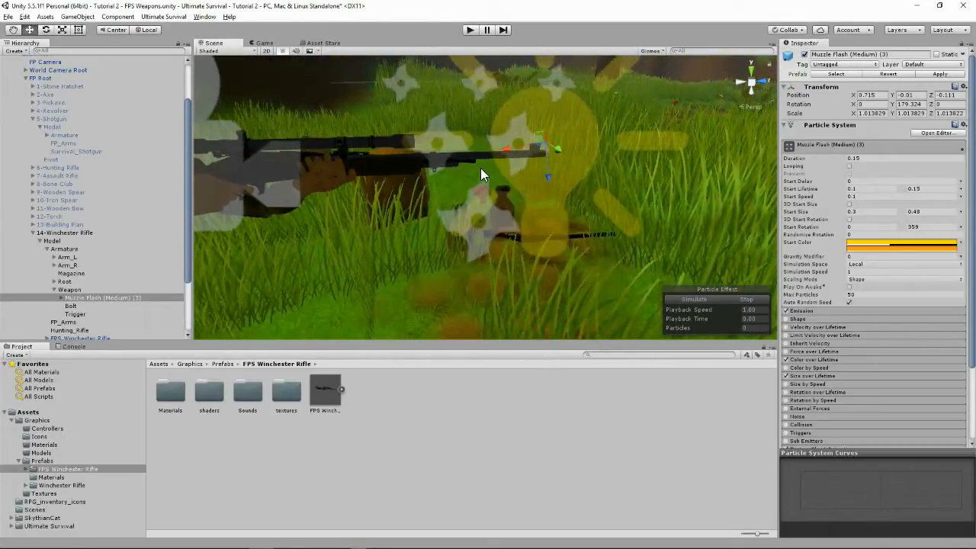
middle_click_drag(476, 197, 431, 204)
left_click_drag(514, 167, 581, 158)
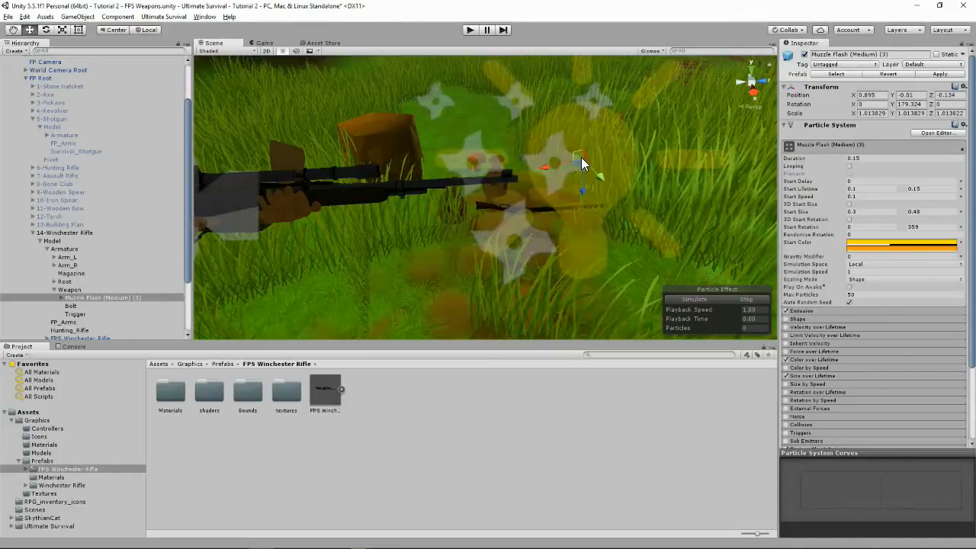
left_click(69, 290)
left_click(79, 298)
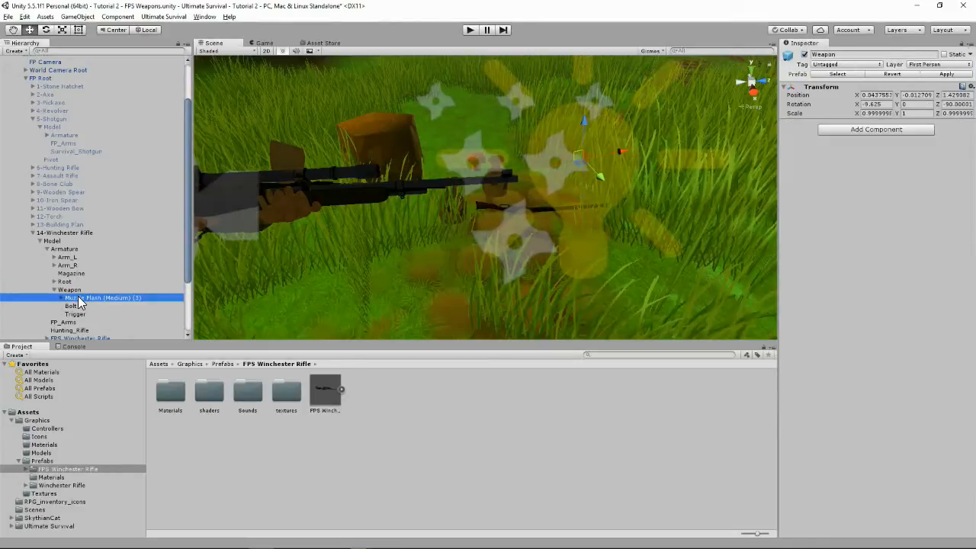
left_click(70, 290)
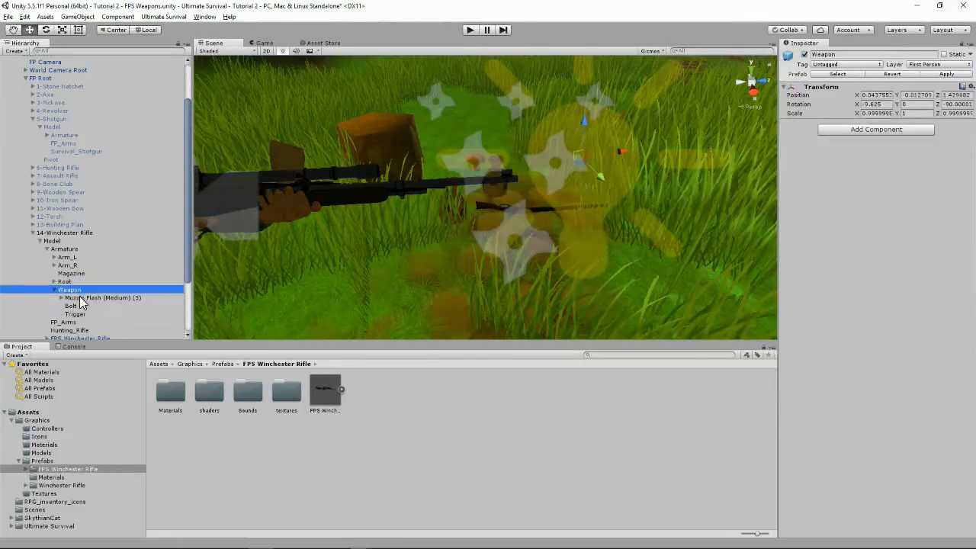
left_click(82, 298)
left_click(73, 290)
left_click(79, 297)
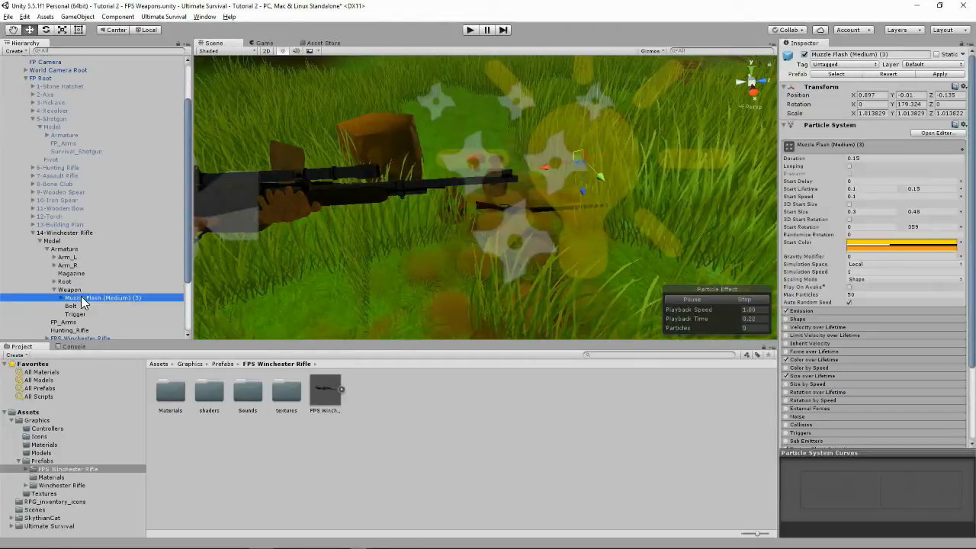
- Nudge the muzzle flash farther forward to about X 0.946 and Z -0.14, and replay its effect to check the placement
left_click(72, 290)
left_click(80, 298)
left_click_drag(573, 157, 590, 155)
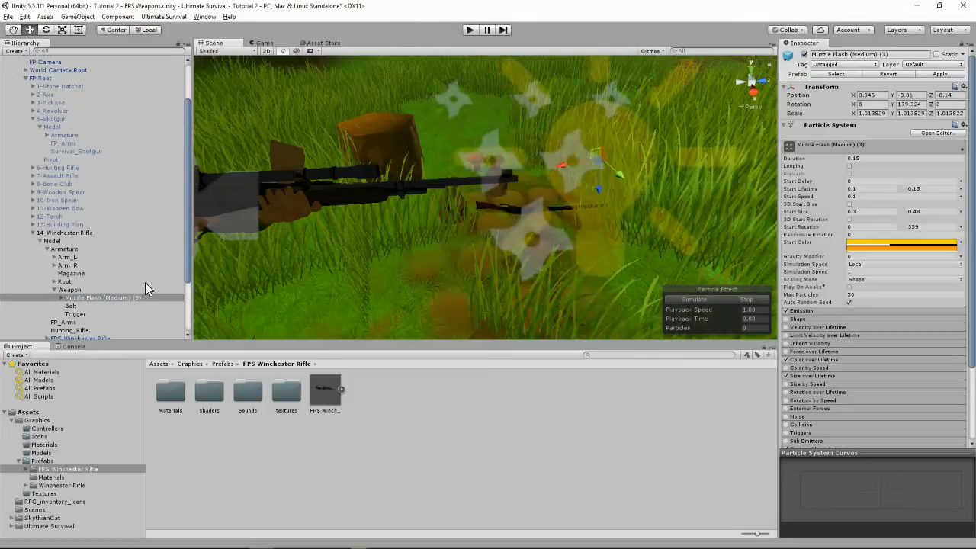
left_click(71, 290)
left_click(79, 297)
left_click(73, 290)
left_click(79, 298)
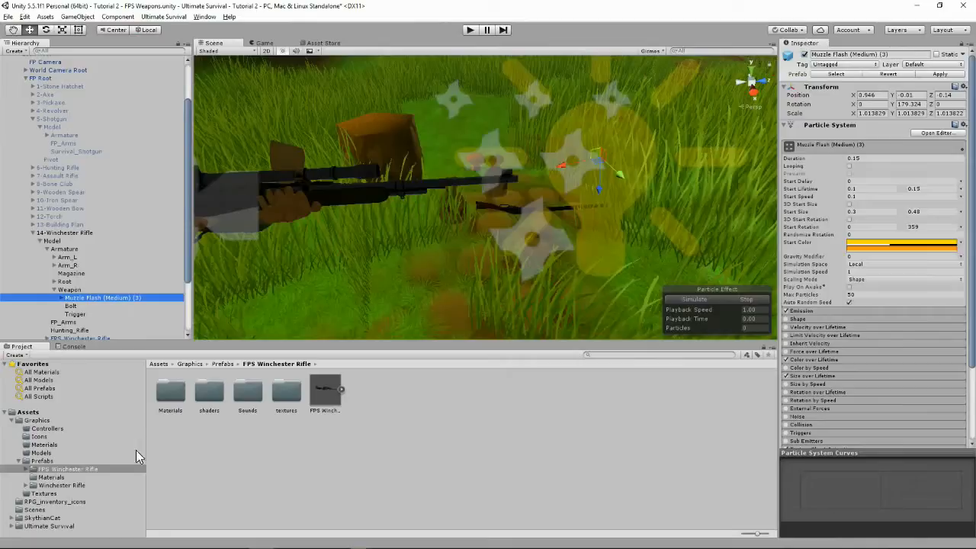
- Browse Ultimate Survival's Mecanim controllers to Weapons & Tools and select the FP Hunting Rifle override controller
left_click(17, 526)
scroll(46, 518, "down", 5)
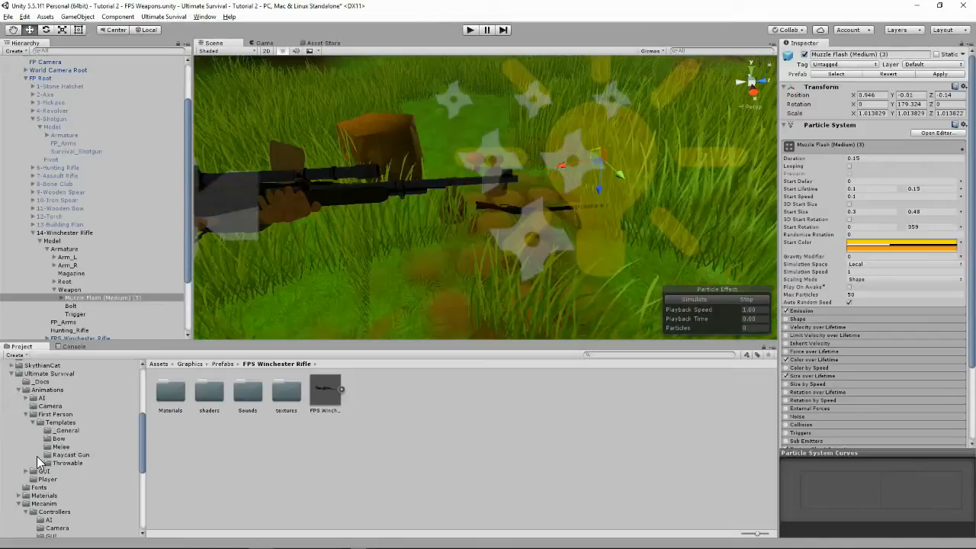
scroll(40, 465, "down", 2)
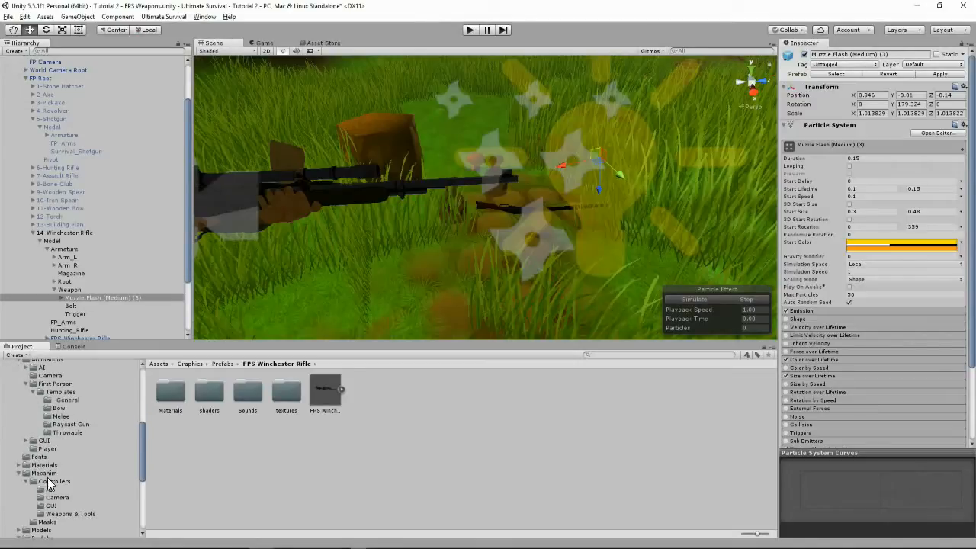
left_click(49, 483)
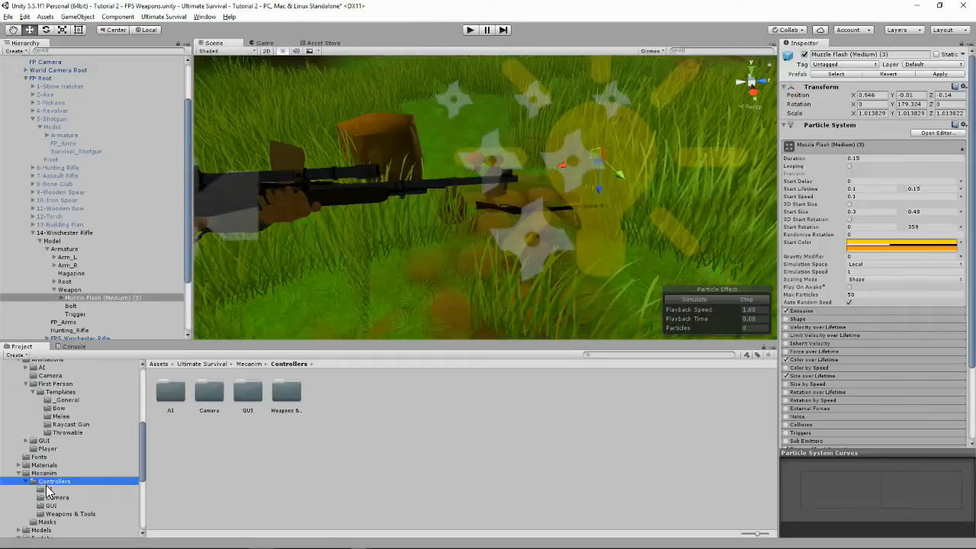
left_click(45, 491)
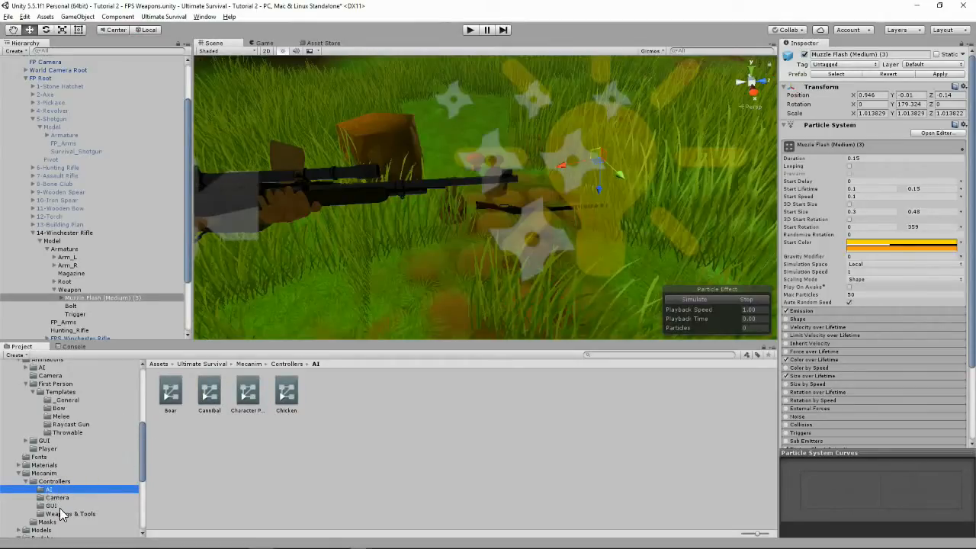
left_click(58, 496)
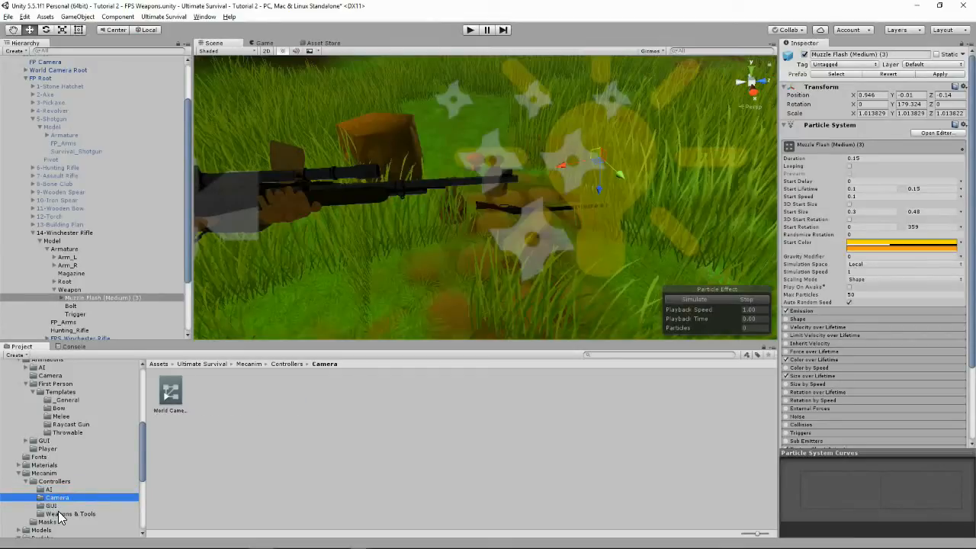
left_click(60, 514)
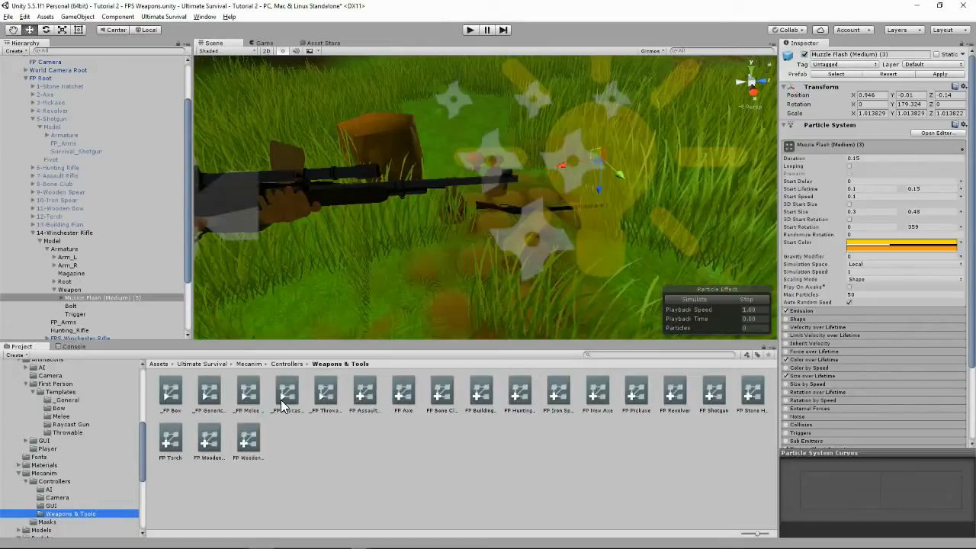
left_click(526, 391)
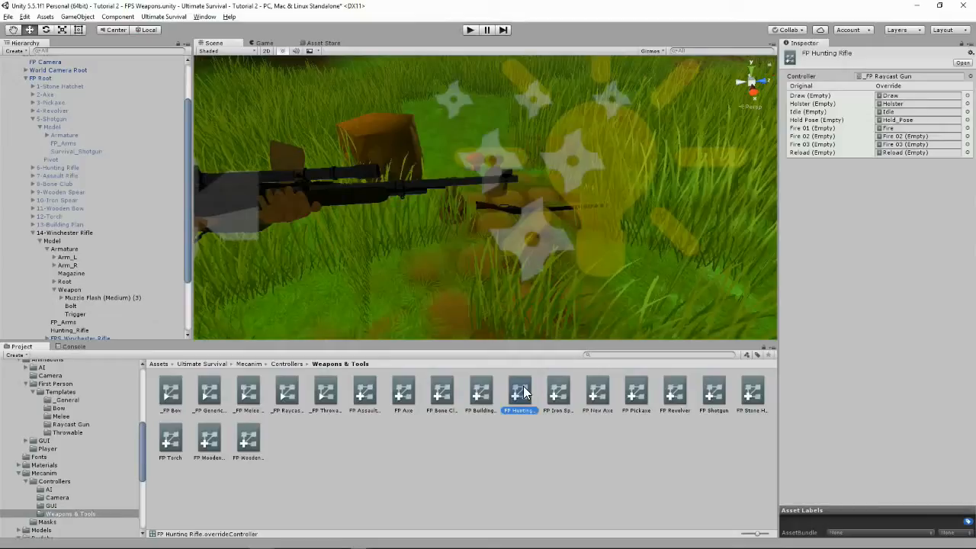
- Move the FP Hunting Rifle override controller into the Controllers folder under Graphics
scroll(107, 428, "up", 10)
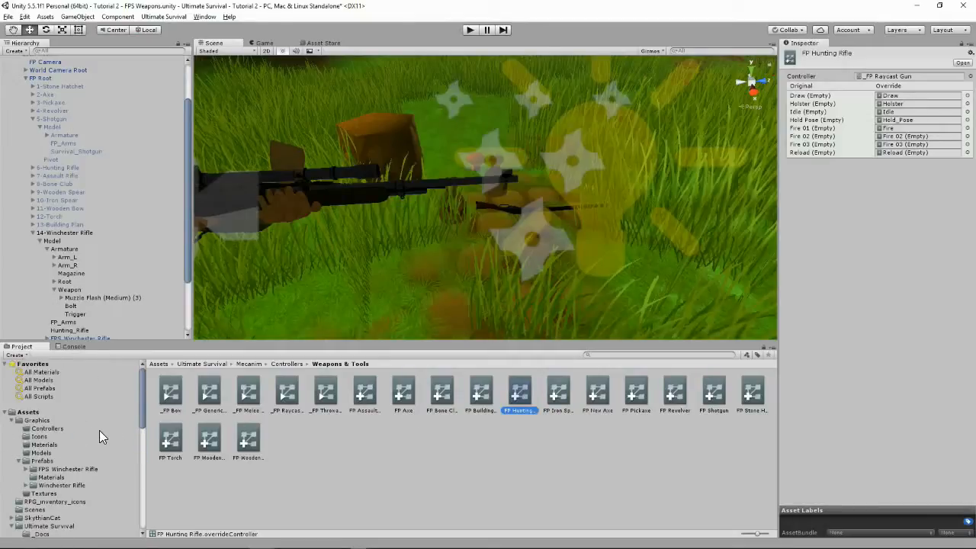
scroll(98, 429, "down", 2)
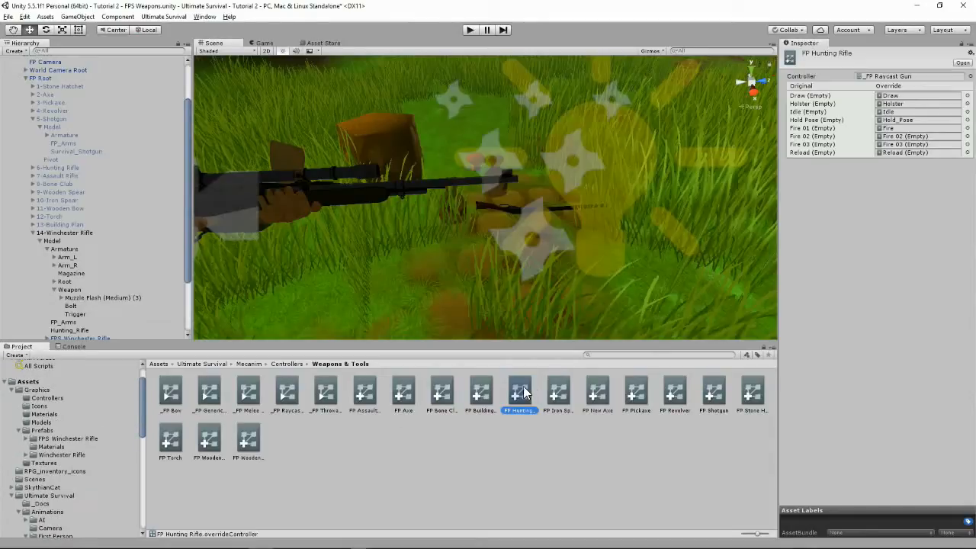
left_click_drag(523, 392, 41, 397)
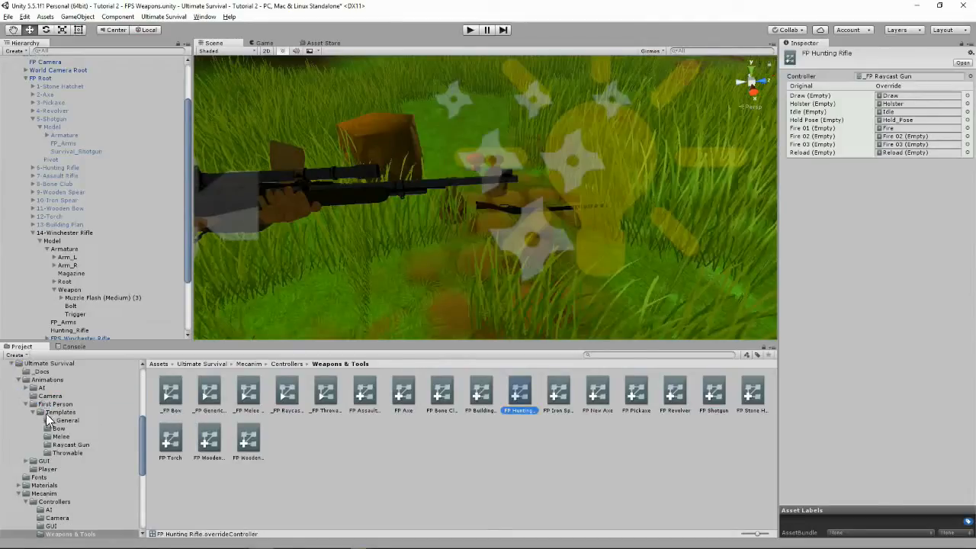
scroll(58, 427, "up", 7)
left_click(40, 428)
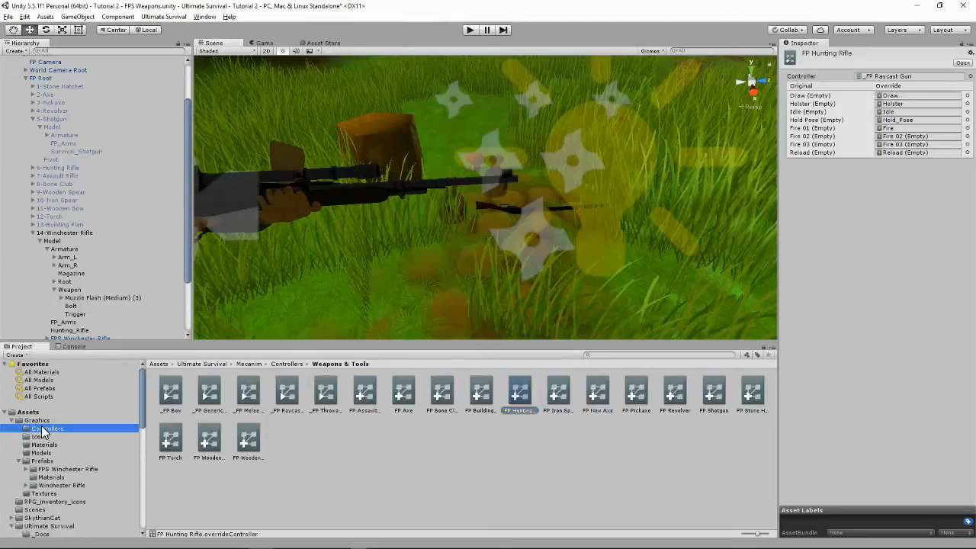
- Rename the override controller in Graphics/Controllers as FP Winchester Rifle
left_click(169, 410)
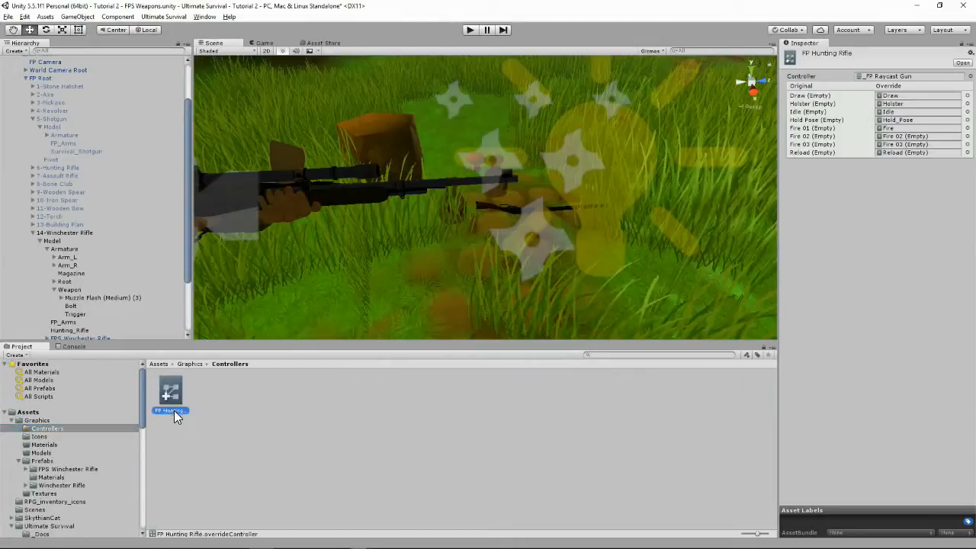
left_click(169, 412)
left_click(160, 413)
type("FP Winchester Rifle")
key("Return")
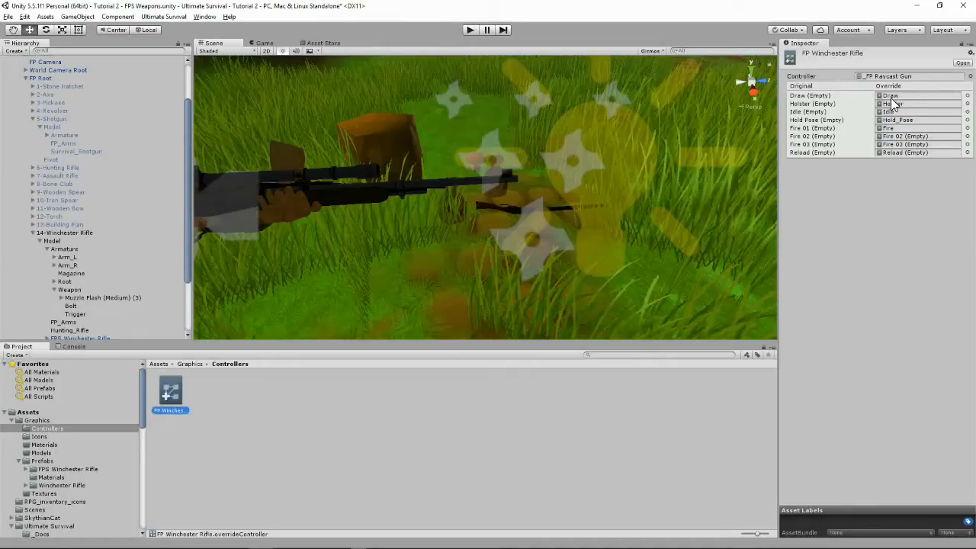
- Override the controller's Draw animation with the WinchesterRifle_Show clip
left_click(966, 95)
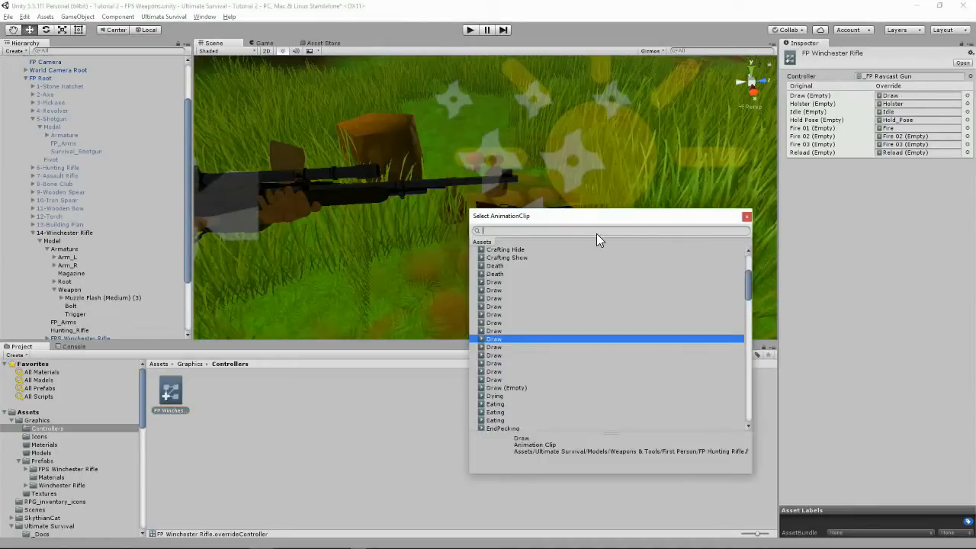
type("winche")
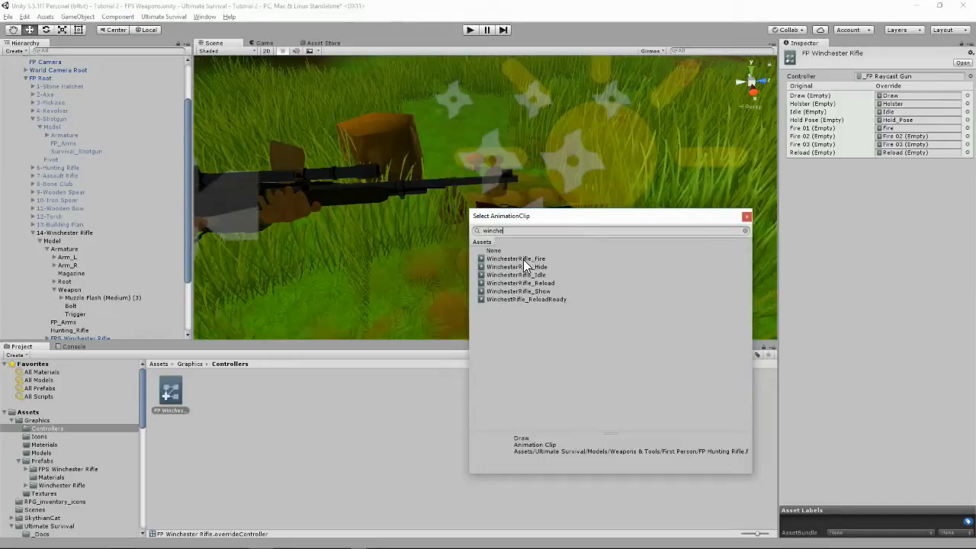
double_click(532, 291)
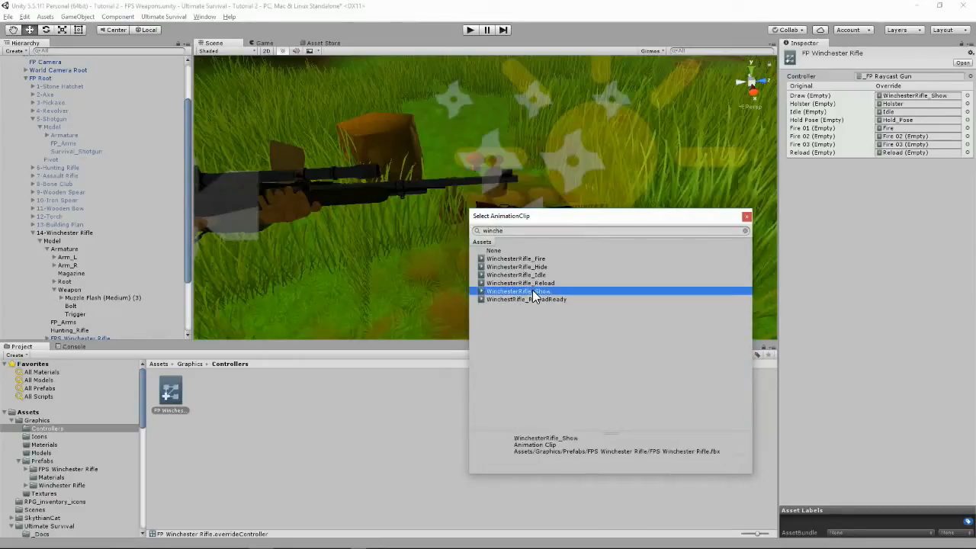
- Override the FP Winchester Rifle controller's Holster animation with the WinchesterRifle_Hide clip
left_click(966, 103)
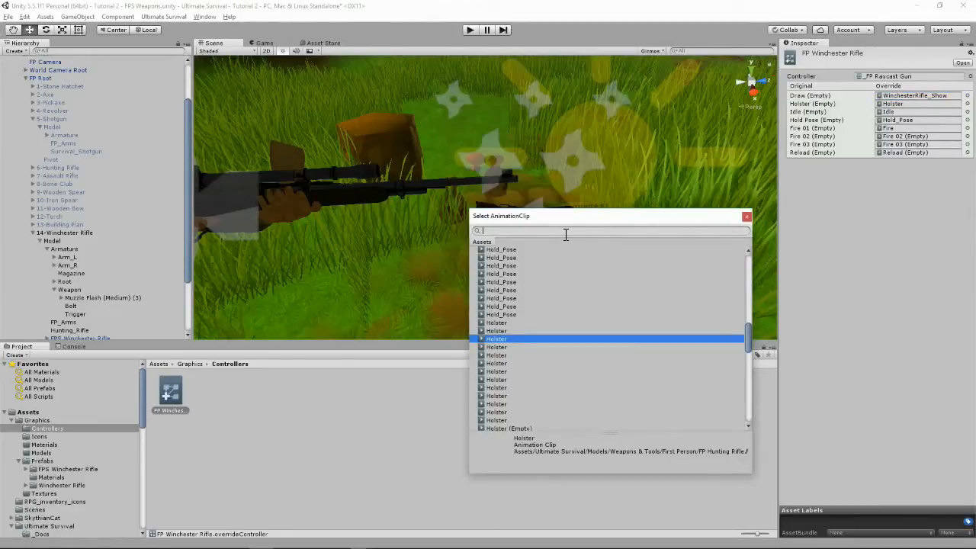
type("winche")
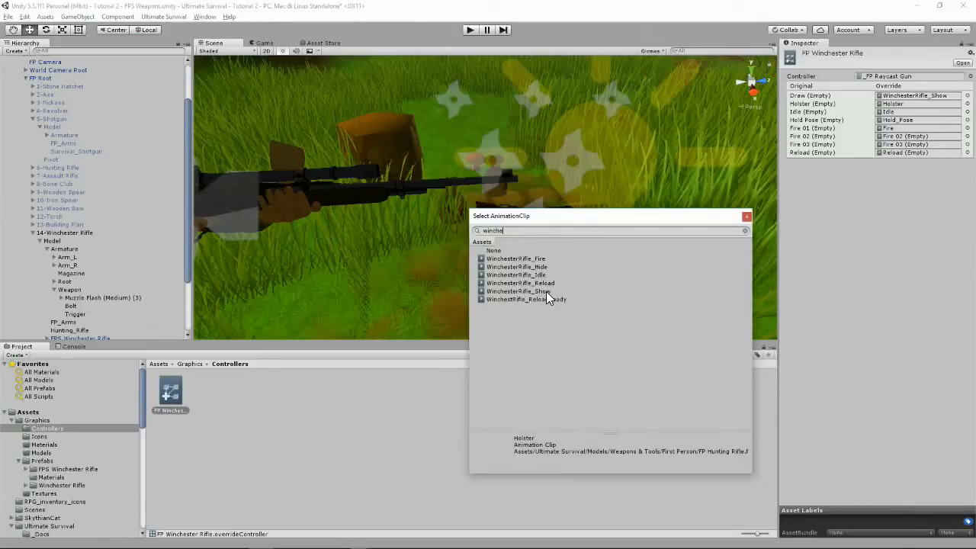
double_click(540, 291)
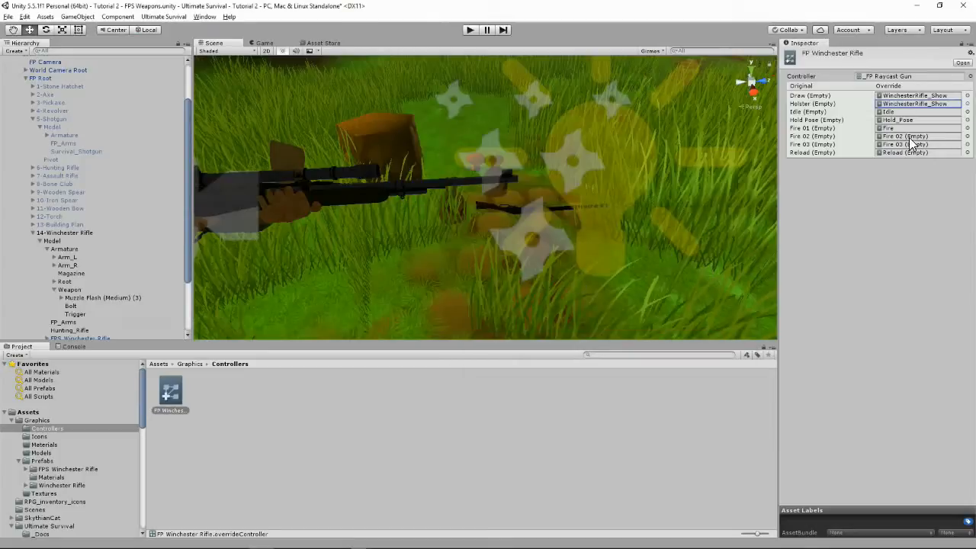
left_click(966, 104)
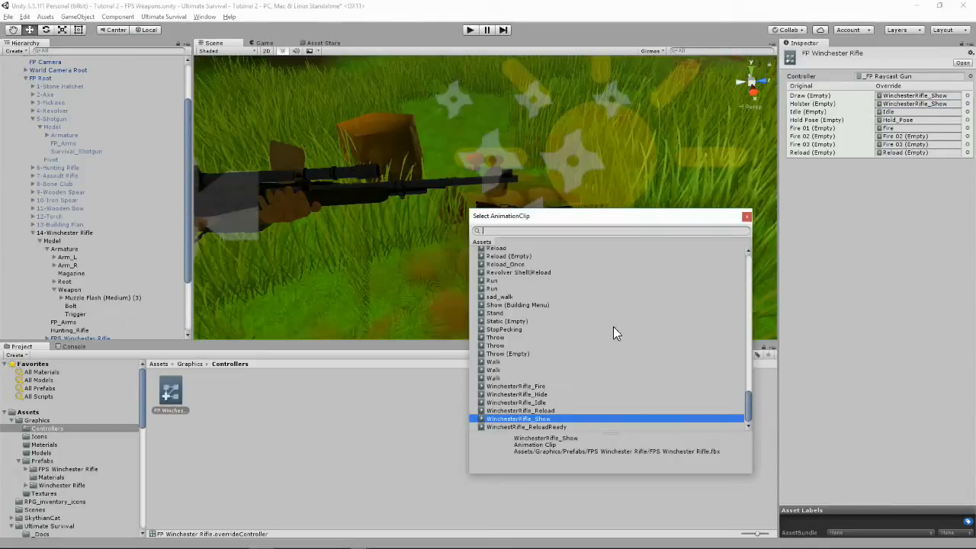
double_click(546, 393)
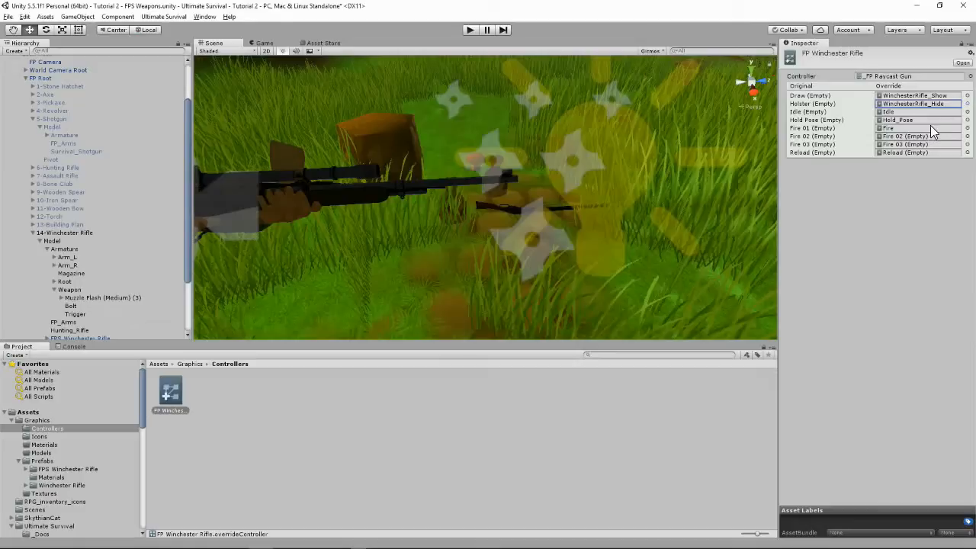
- Override both the Idle and Hold Pose animations with the WinchesterRifle_Idle clip
left_click(966, 111)
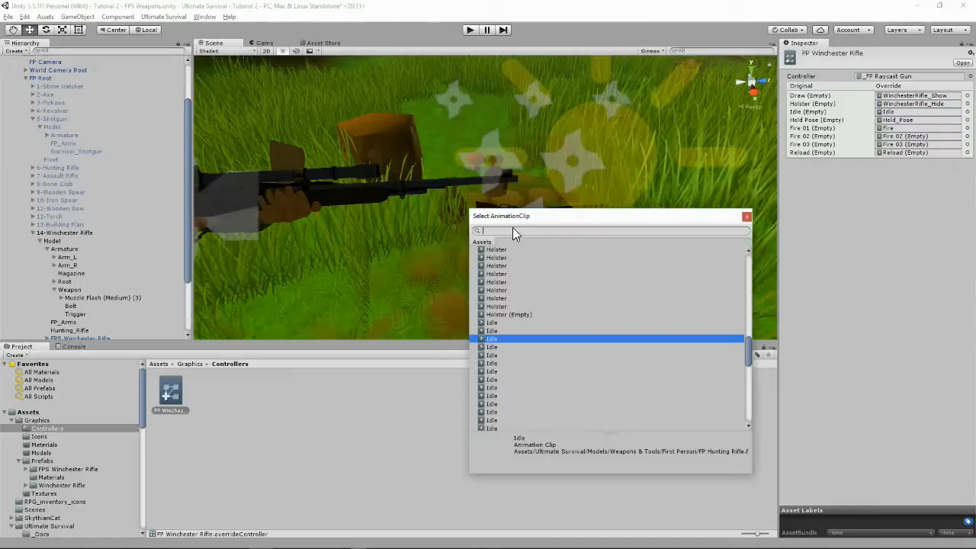
type("winch")
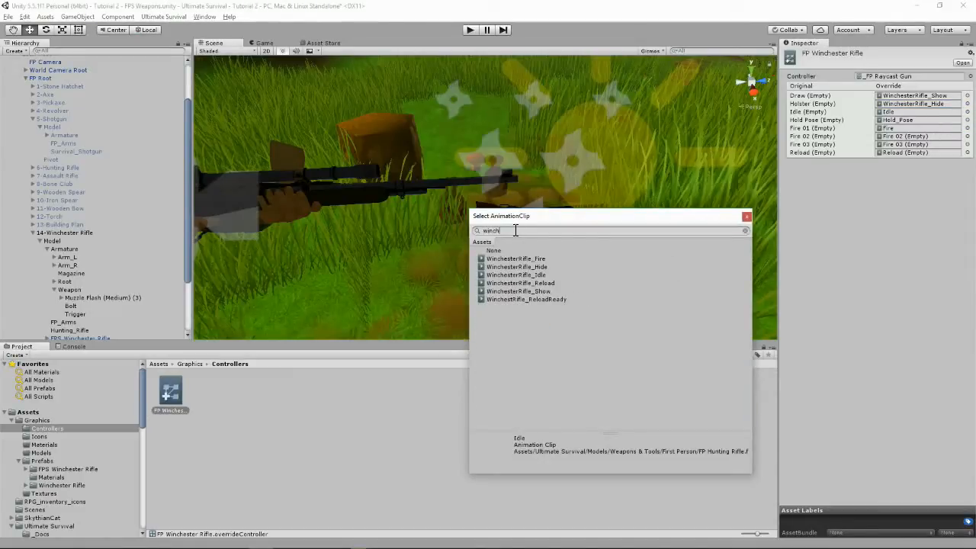
double_click(530, 276)
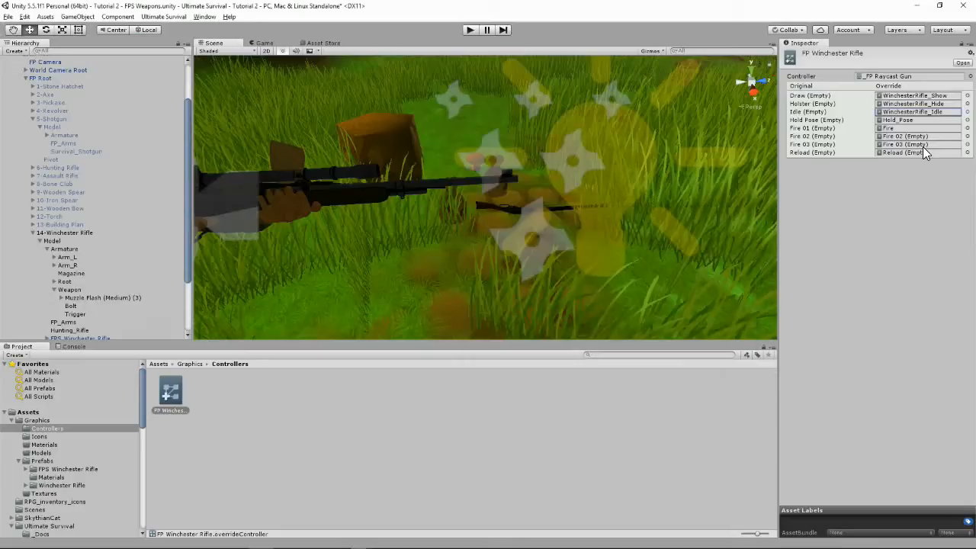
left_click(967, 120)
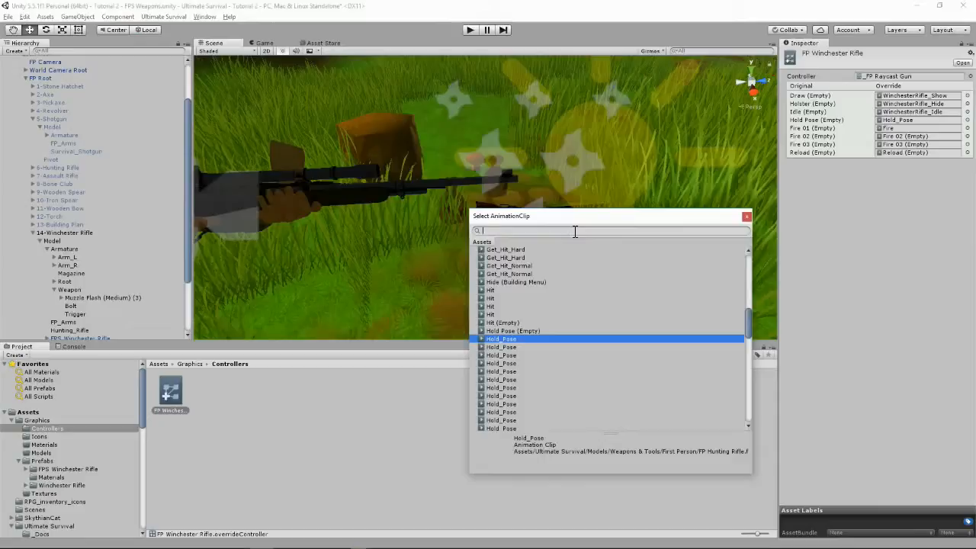
type("win")
double_click(540, 275)
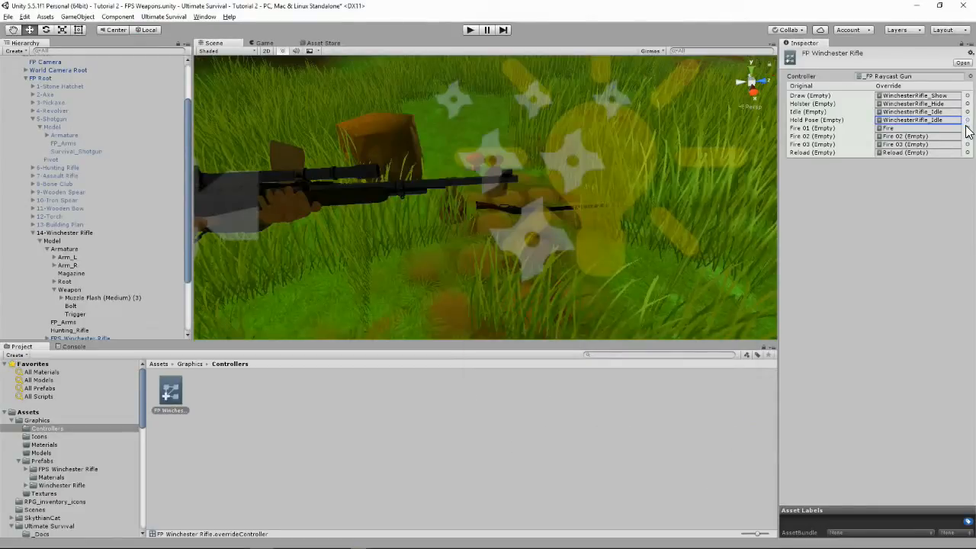
- Override the Fire 01 animation with WinchesterRifle_Fire and the Reload animation with WinchesterRifle_Reload
left_click(966, 128)
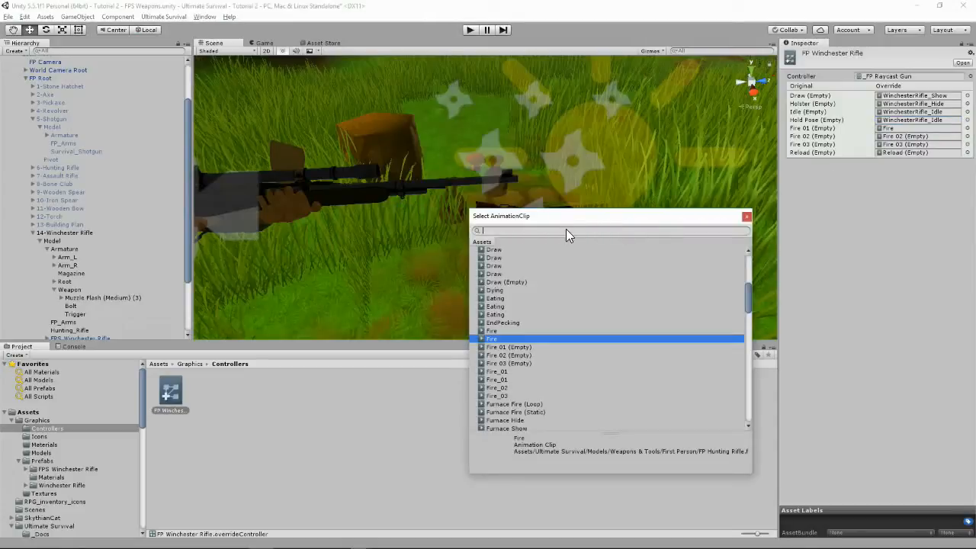
type("winch")
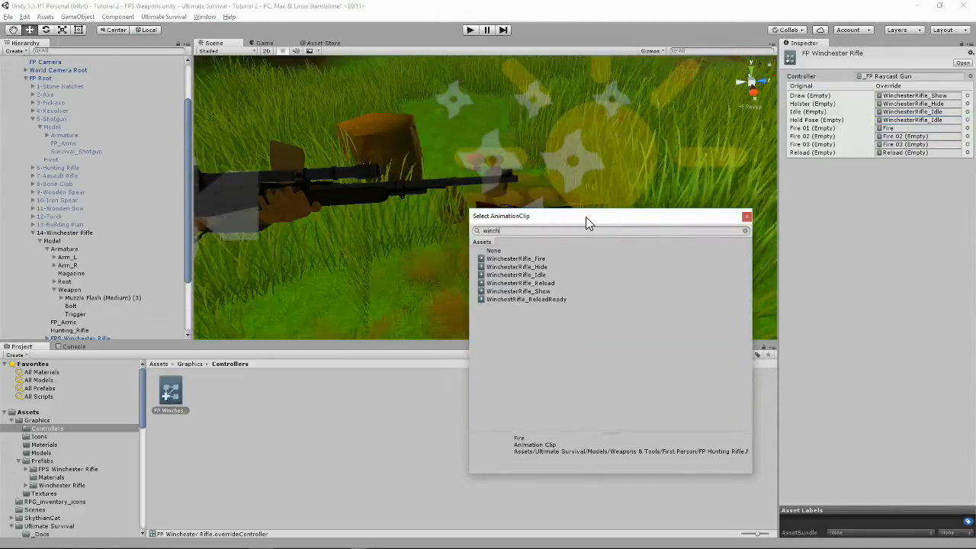
double_click(542, 258)
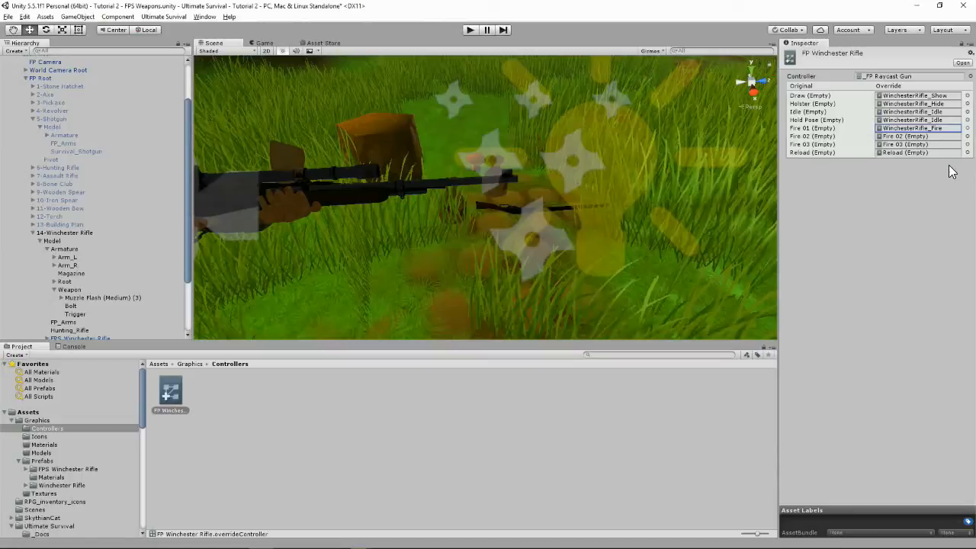
left_click(966, 152)
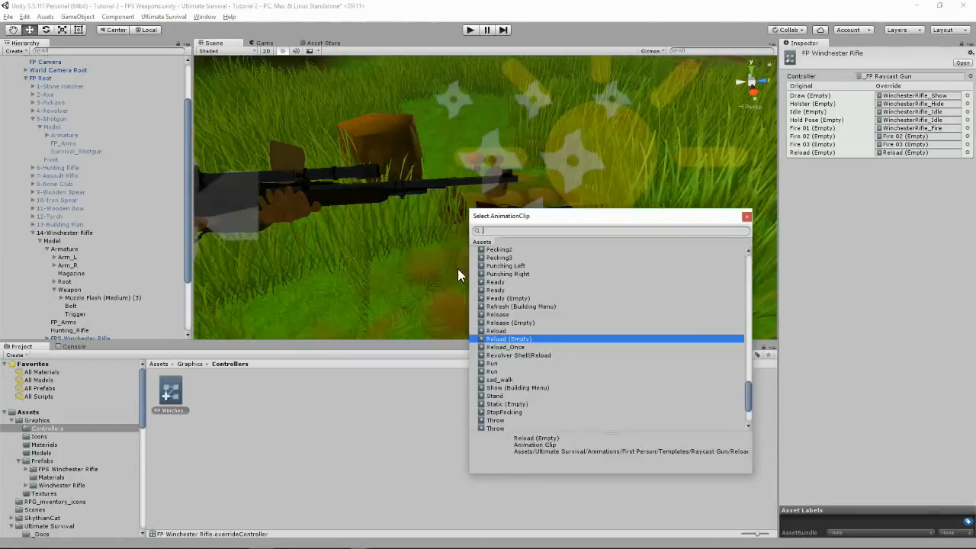
type("winch")
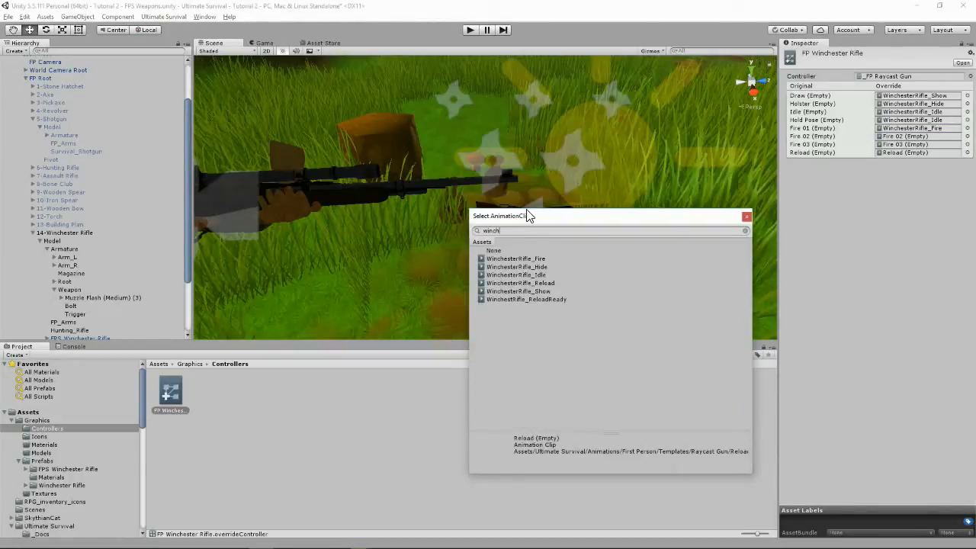
double_click(532, 283)
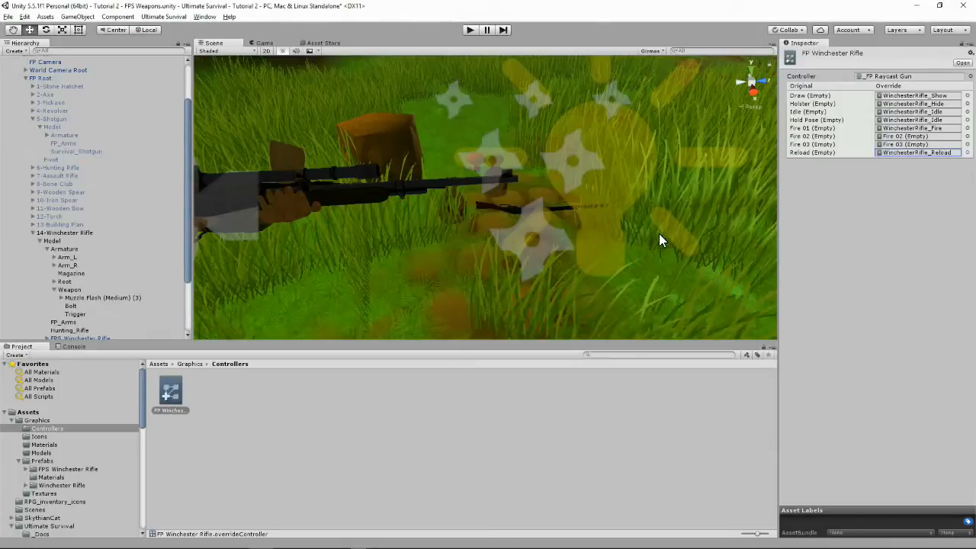
- Set 14-Winchester Rifle's fire sound to riflefire and assign Muzzle Flash (Medium) (3) as its muzzle flash in FP Hitscan
left_click(57, 232)
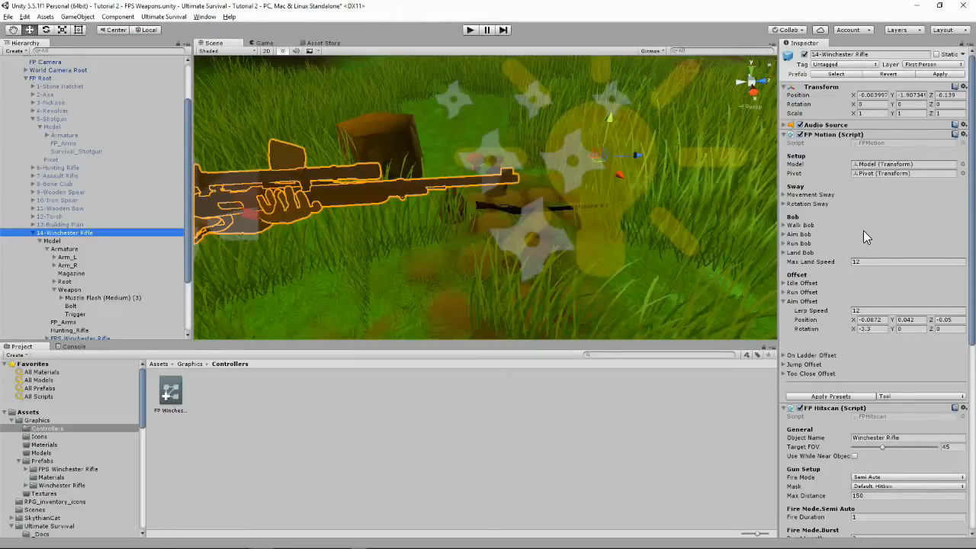
scroll(863, 231, "down", 5)
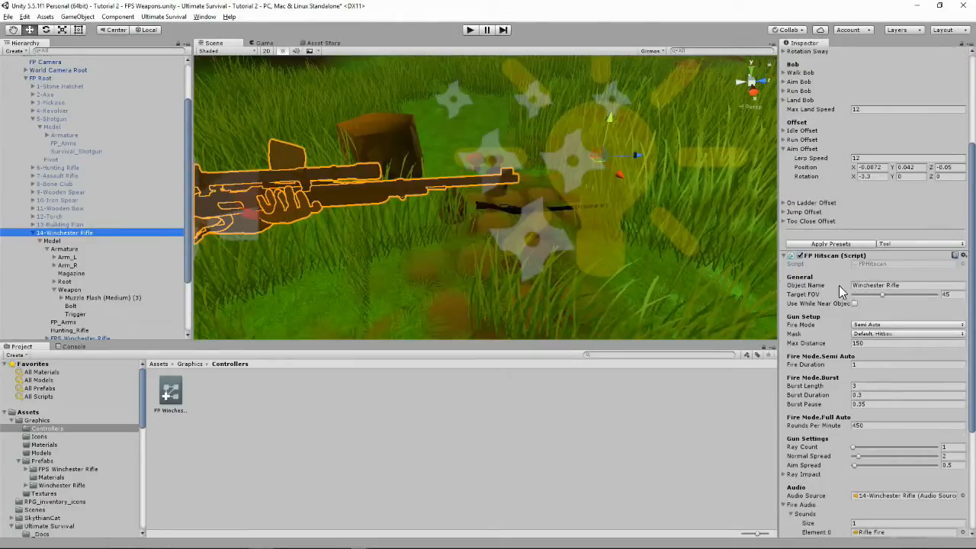
scroll(876, 291, "down", 5)
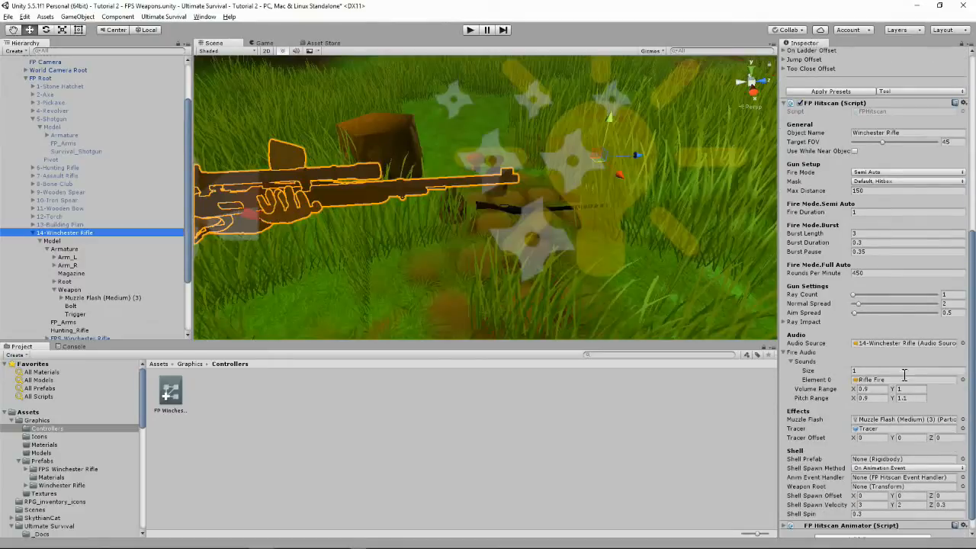
scroll(871, 351, "down", 1)
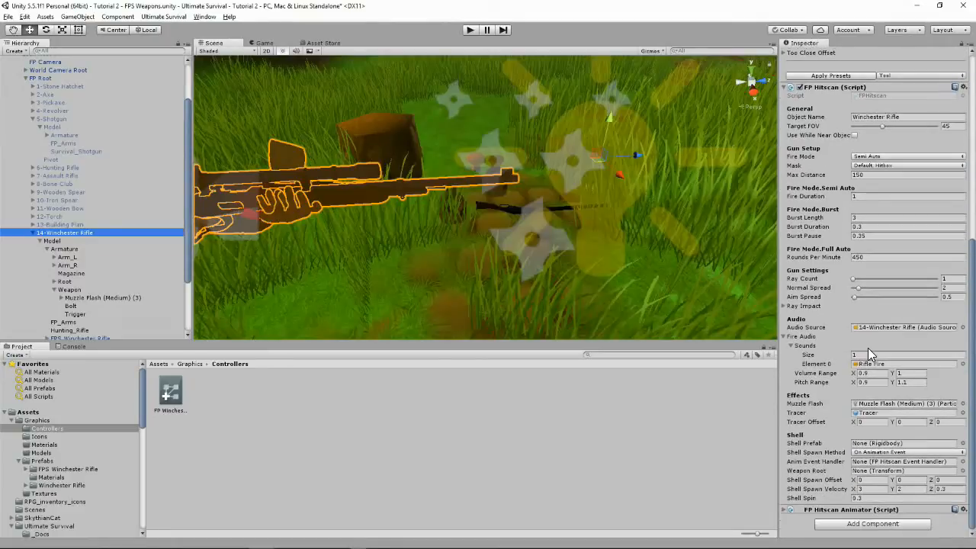
left_click(962, 364)
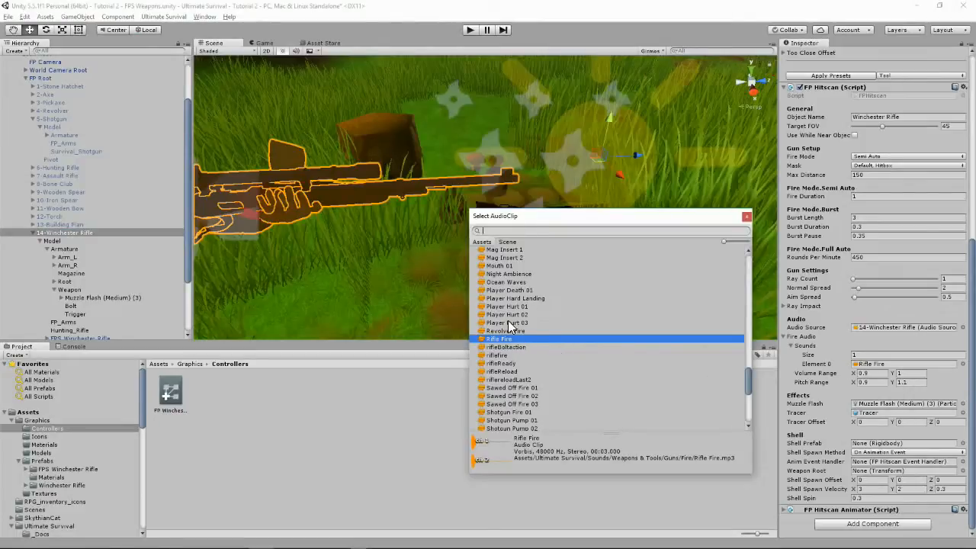
double_click(505, 355)
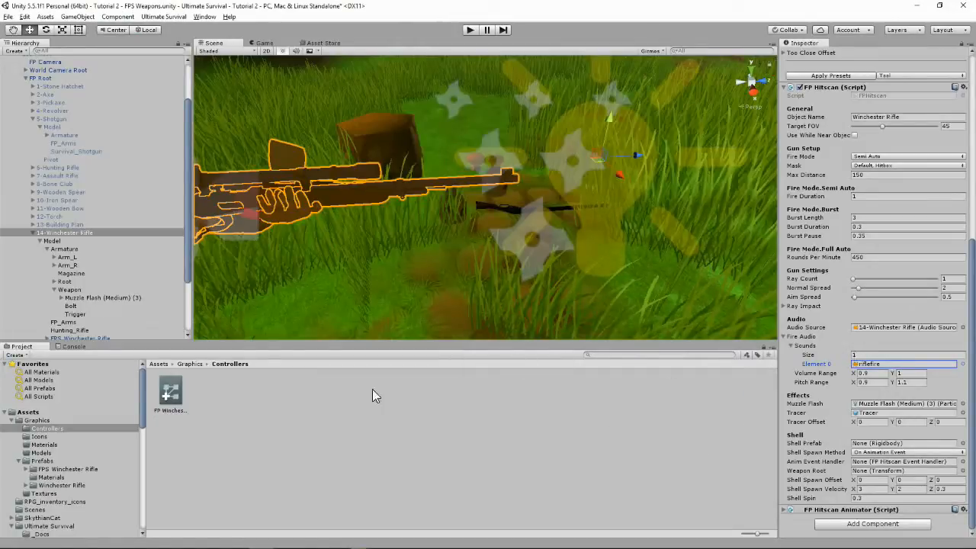
left_click(84, 298)
left_click_drag(83, 299, 890, 404)
- Examine the first animation event's function on the WinchesterRifle_Fire clip of the FPS Winchester Rifle model
left_click(67, 469)
left_click(327, 395)
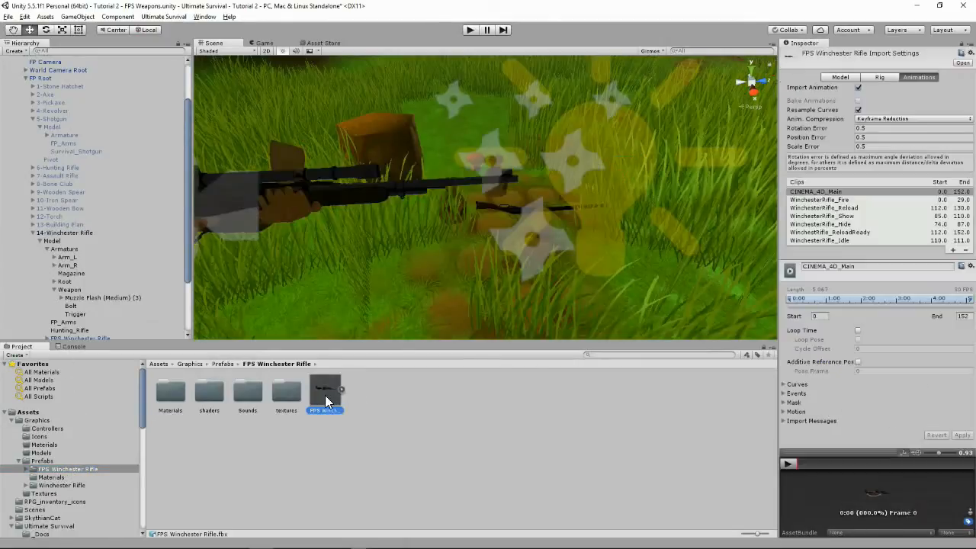
left_click(782, 393)
scroll(808, 389, "down", 3)
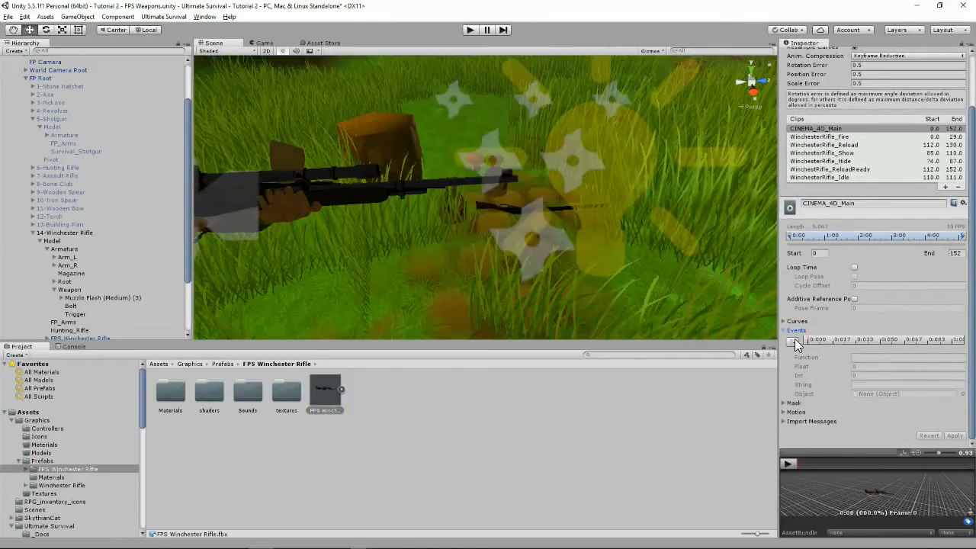
left_click(841, 138)
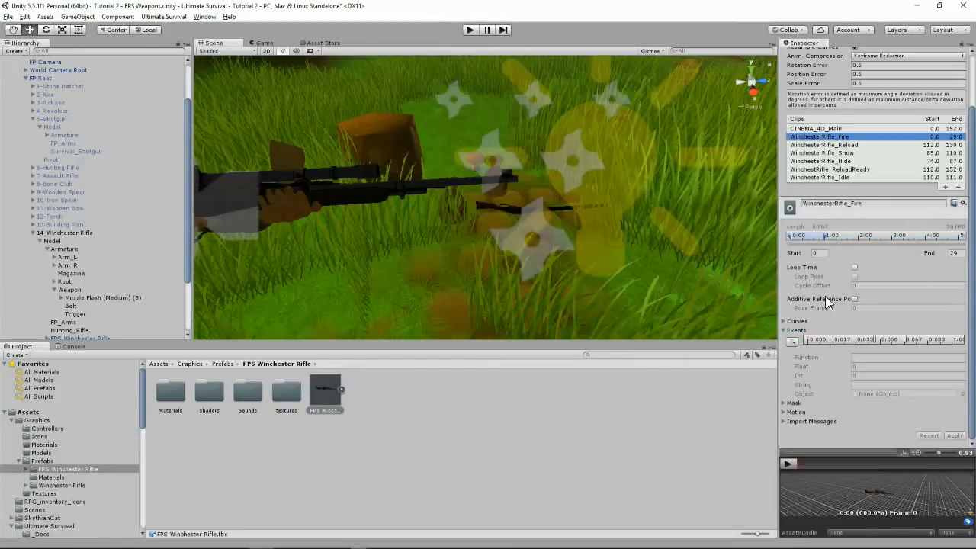
left_click(872, 341)
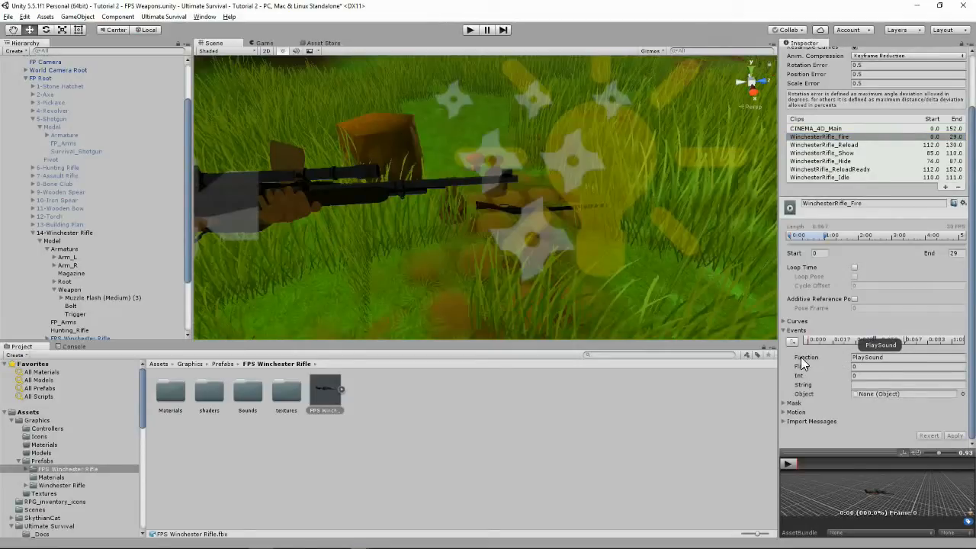
left_click(884, 356)
left_click(884, 359)
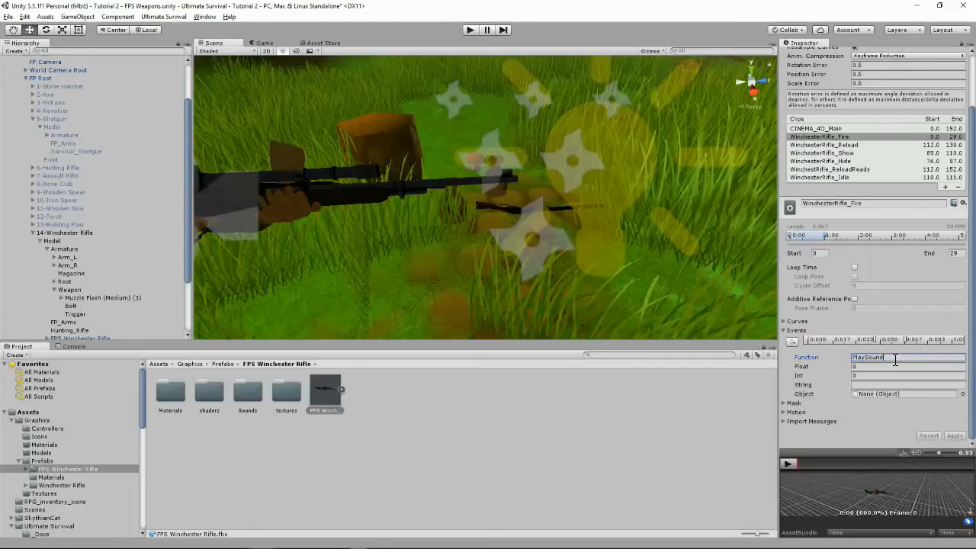
- Play the WinchesterRifle_Fire animation preview up close and check the clip's next event marker
scroll(884, 495, "up", 15)
scroll(881, 499, "up", 6)
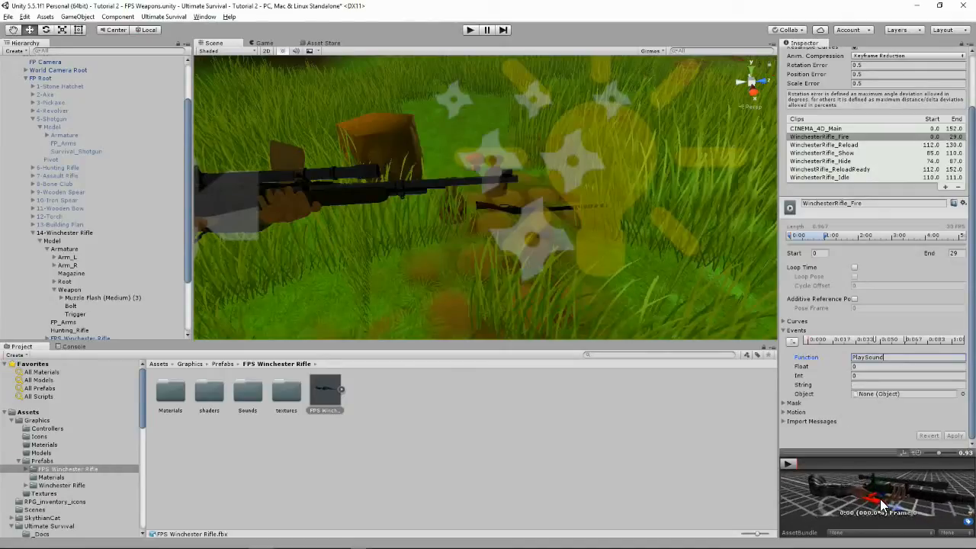
left_click(787, 465)
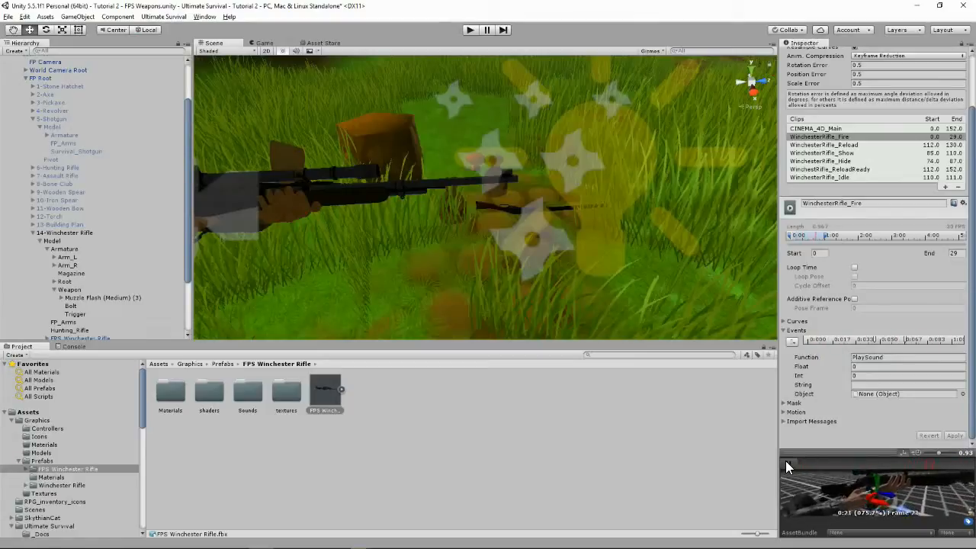
left_click(787, 461)
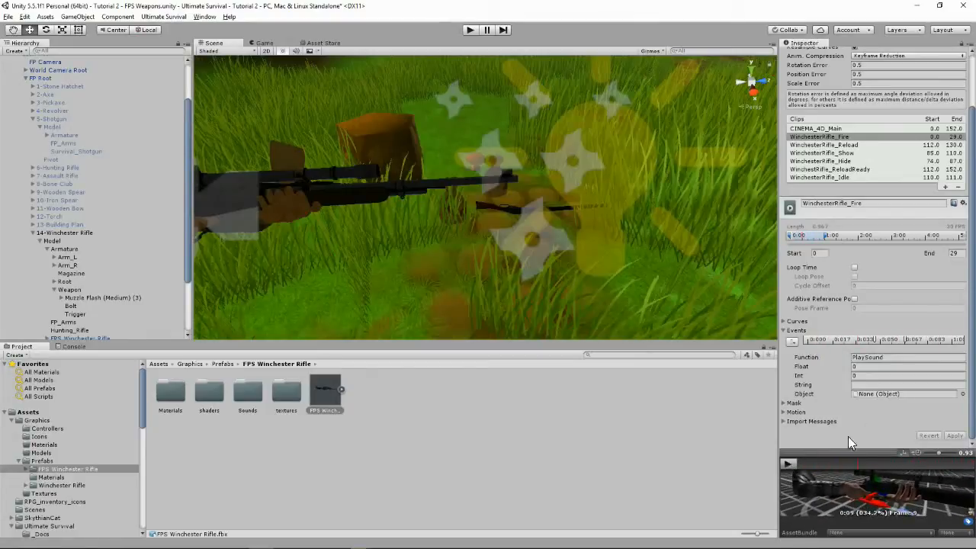
left_click(904, 337)
- Compare the Shotgun Shell and Revolver Shell prefabs in Ultimate Survival's Prefabs/Effects folder as candidates for 14-Winchester Rifle's empty shell prefab
left_click(52, 231)
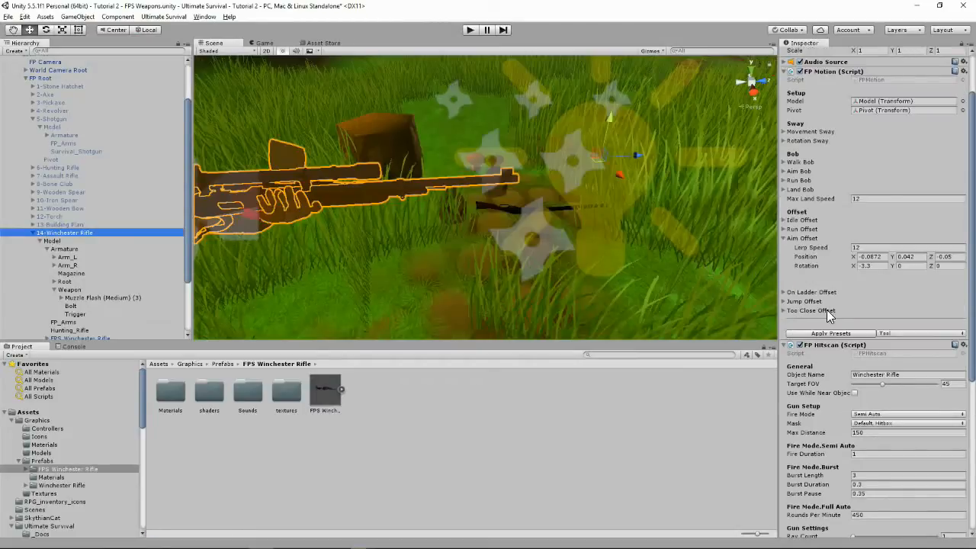
scroll(873, 288, "down", 10)
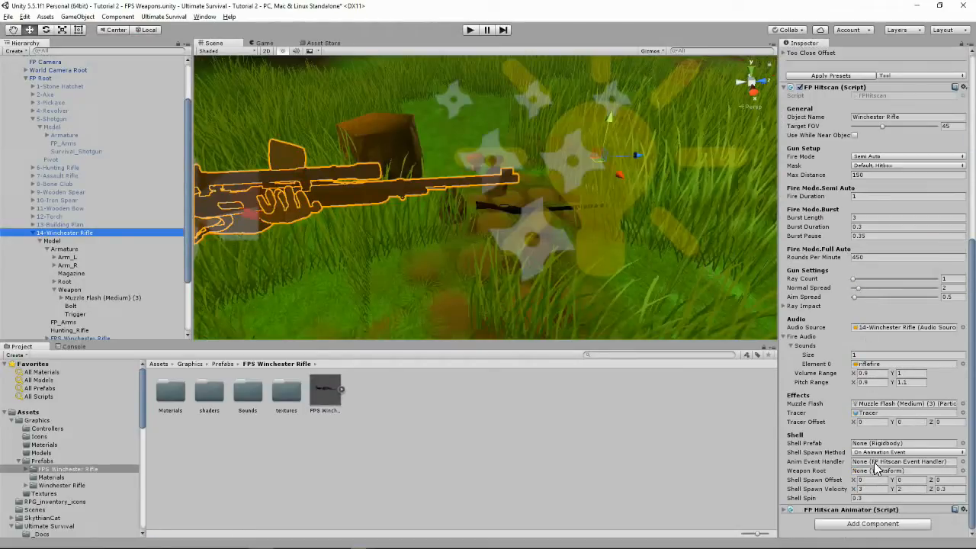
scroll(97, 455, "down", 10)
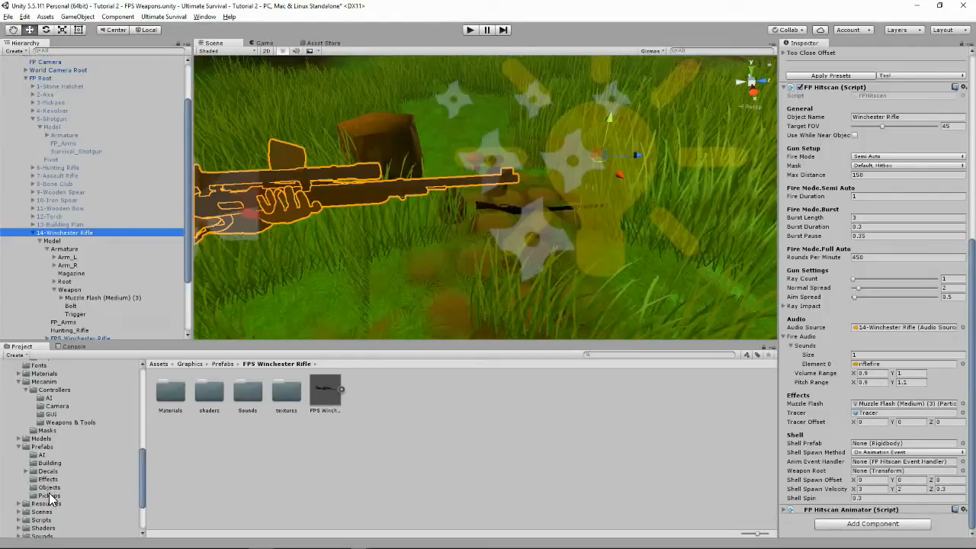
left_click(42, 446)
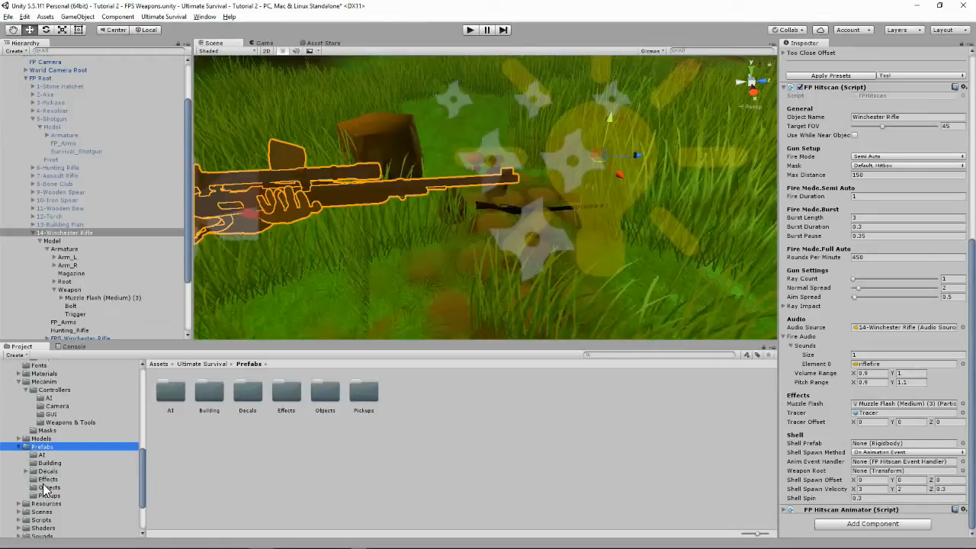
left_click(46, 488)
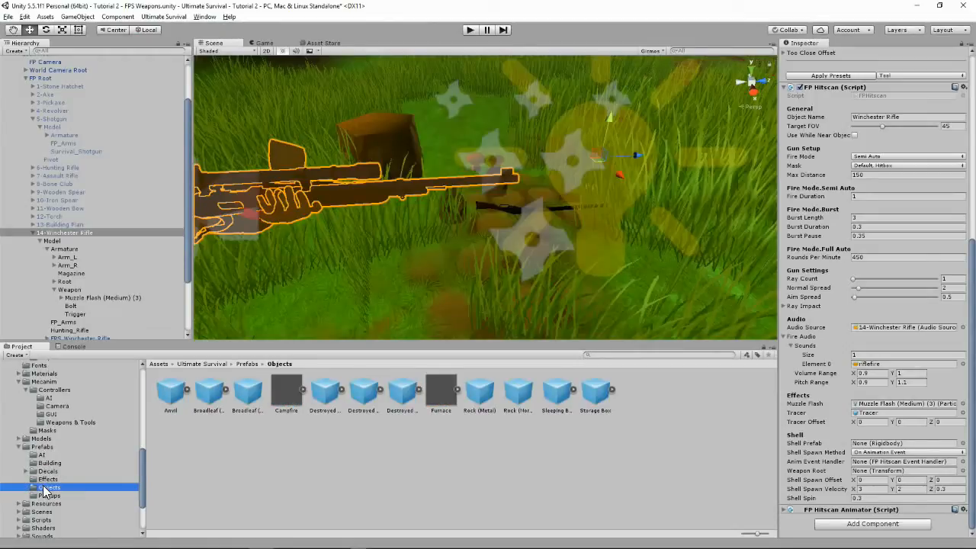
left_click(48, 479)
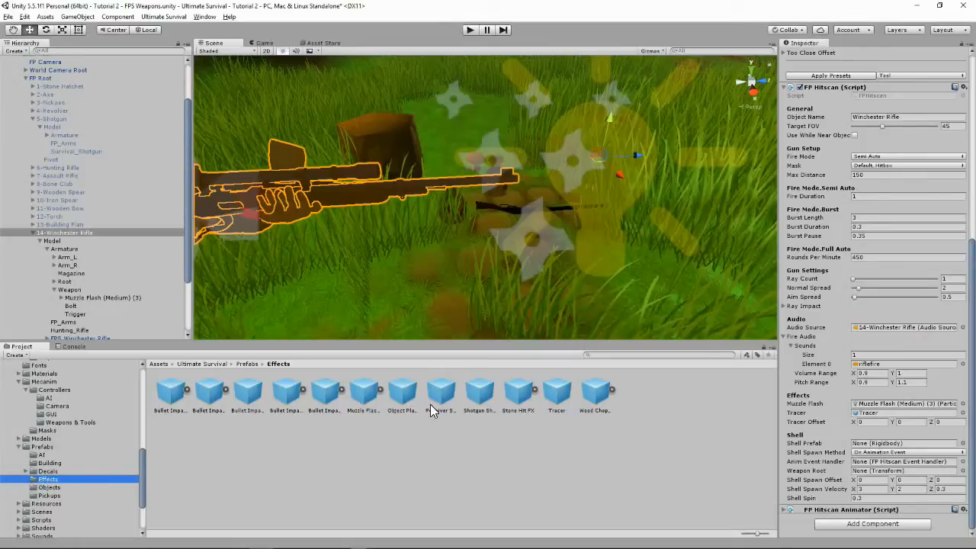
left_click(475, 392)
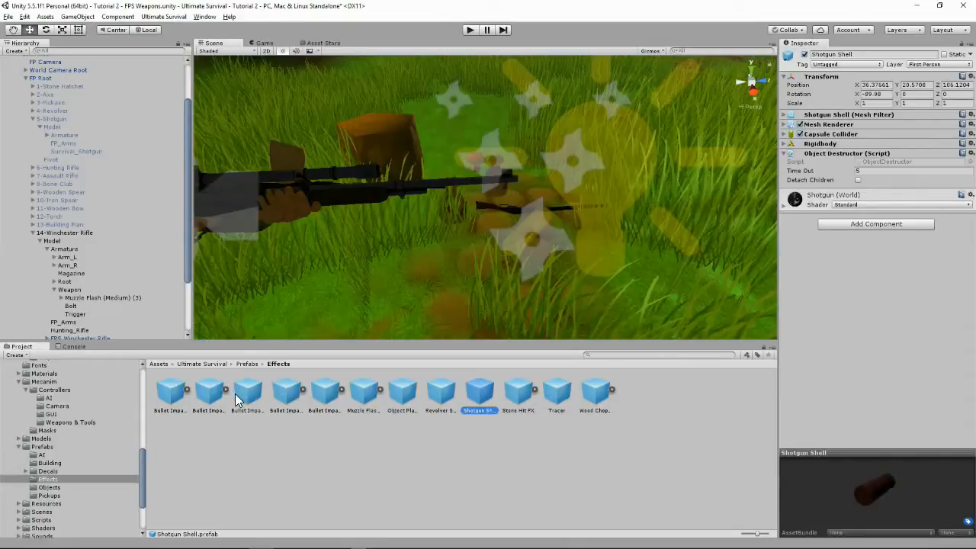
left_click(442, 393)
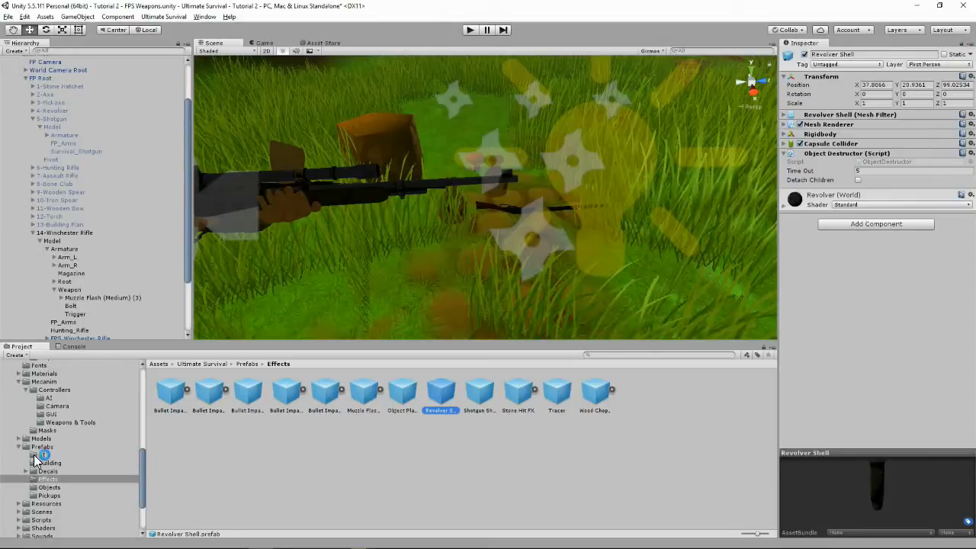
- Assign Revolver Shell as 14-Winchester Rifle's shell prefab in FP Hitscan, with On Animation Event as the shell spawn method
scroll(47, 477, "up", 10)
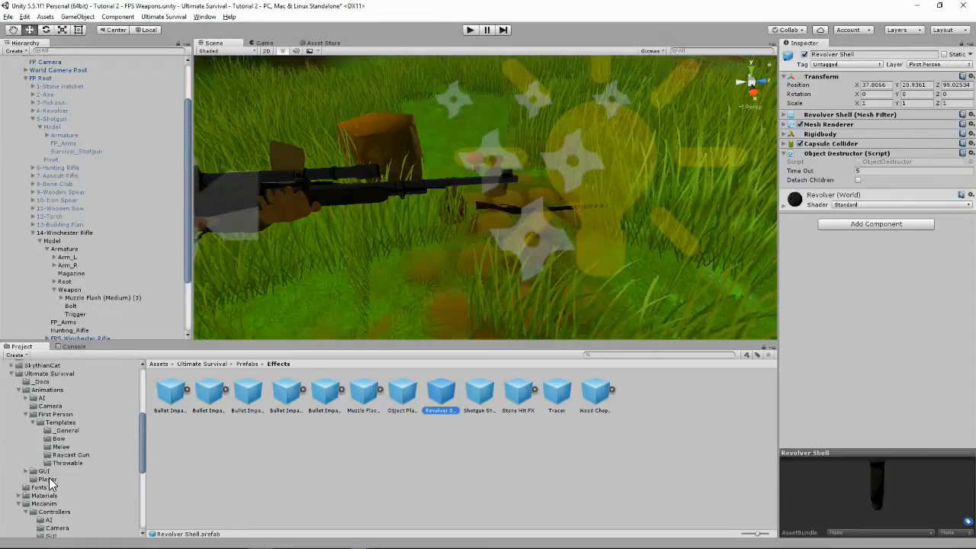
scroll(64, 416, "up", 2)
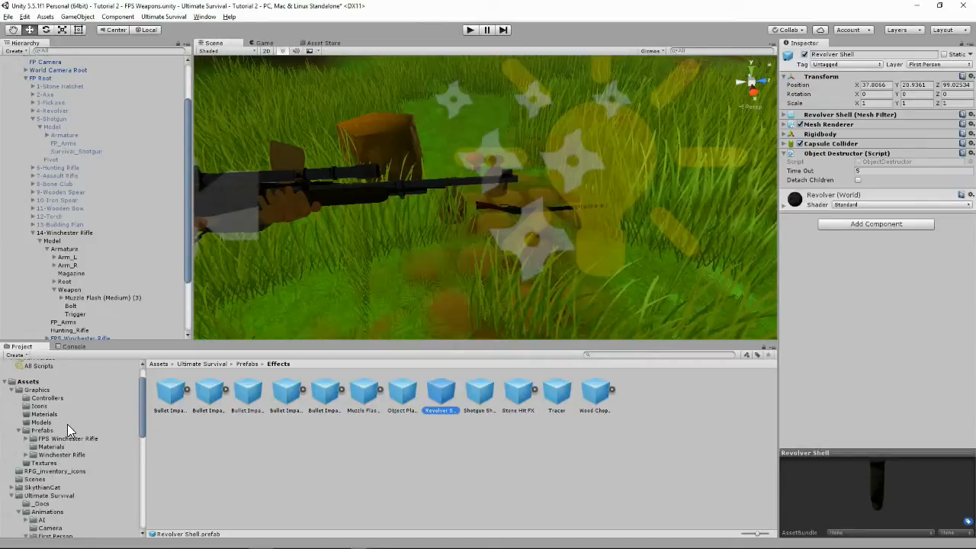
left_click(58, 232)
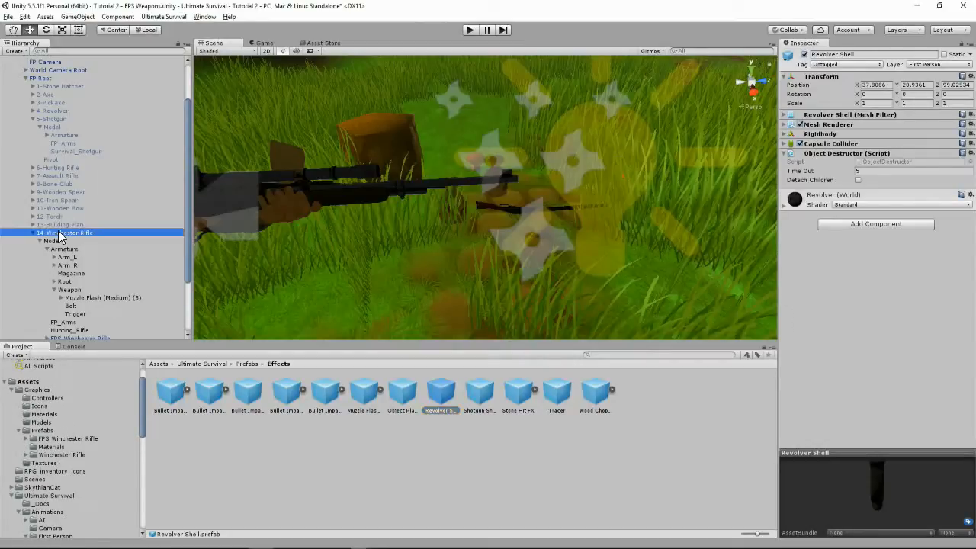
scroll(876, 353, "down", 10)
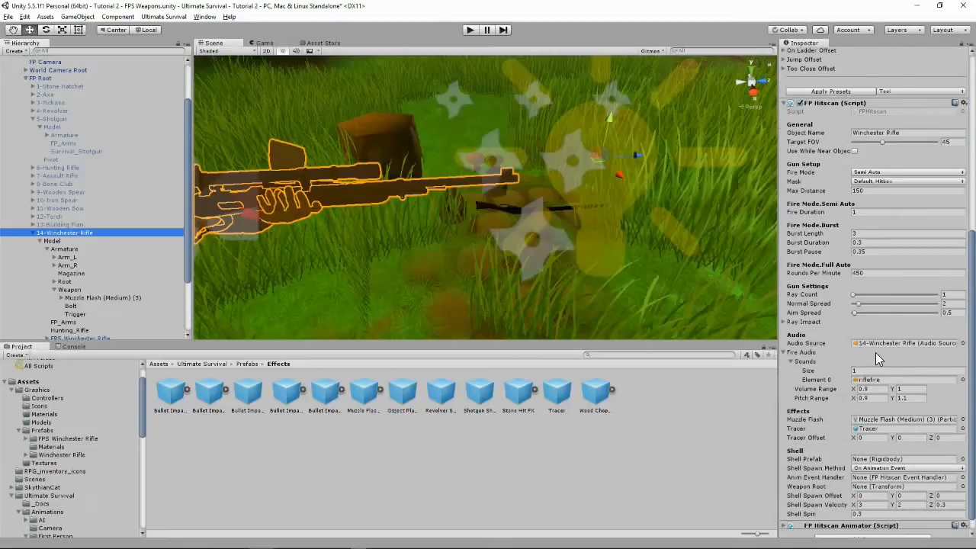
left_click_drag(481, 403, 869, 448)
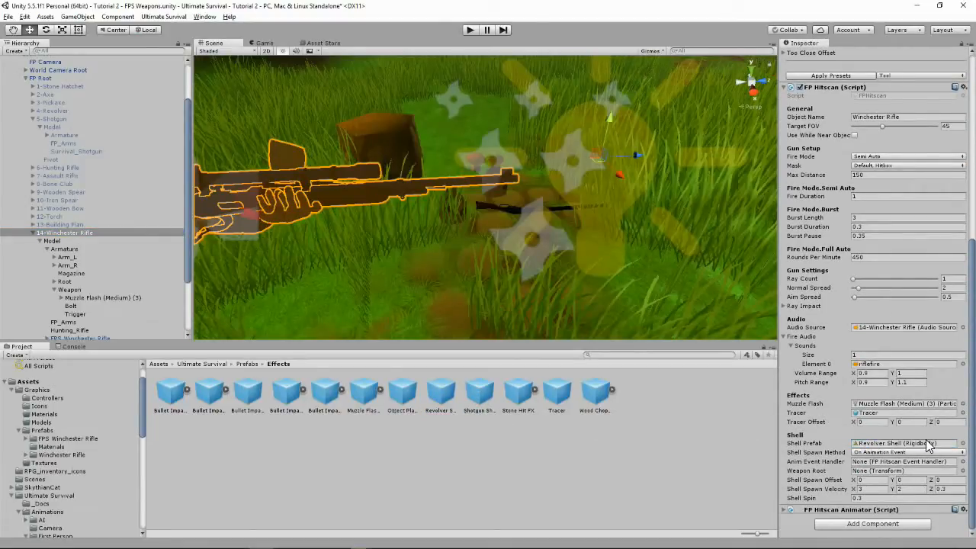
left_click(870, 453)
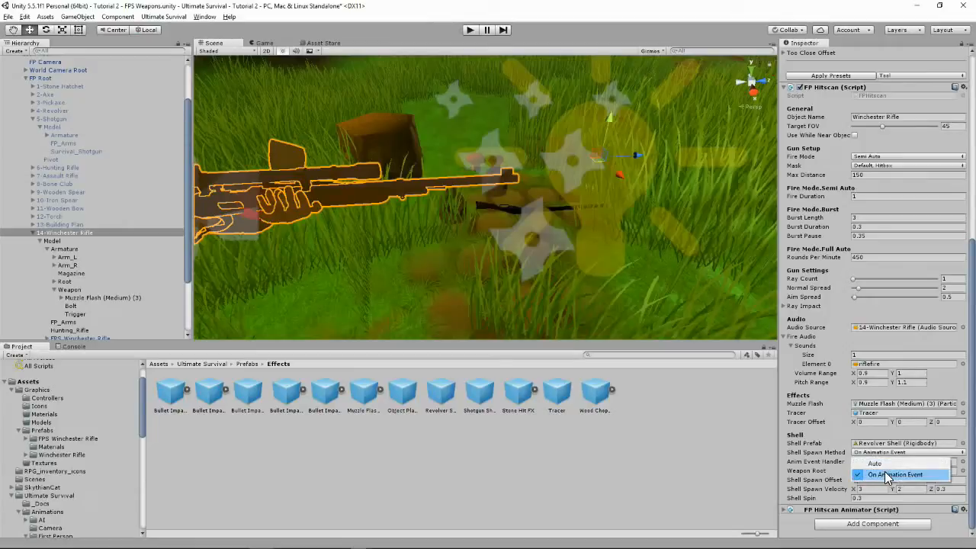
left_click(884, 474)
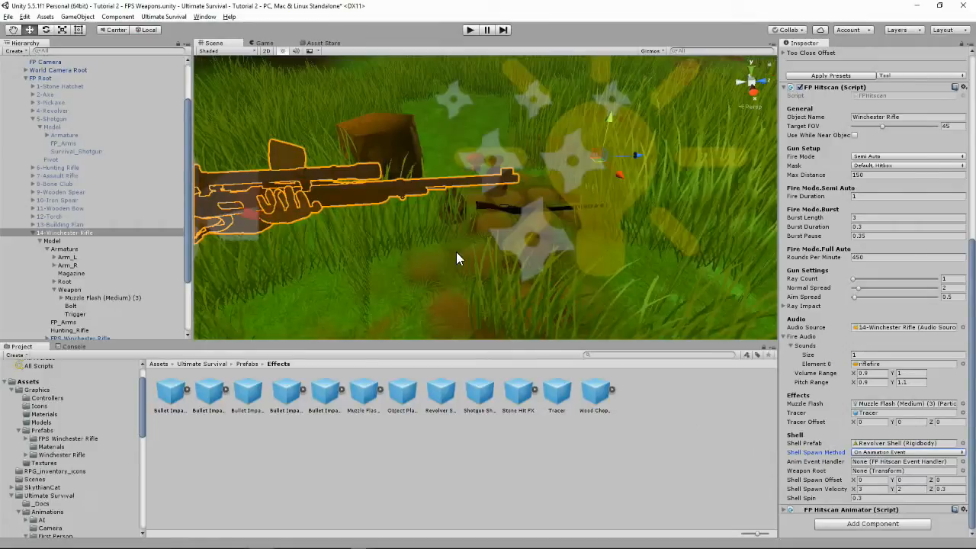
- Deactivate the old FP_Arms and Hunting_Rifle meshes under 14-Winchester Rifle's Model
left_click(38, 240)
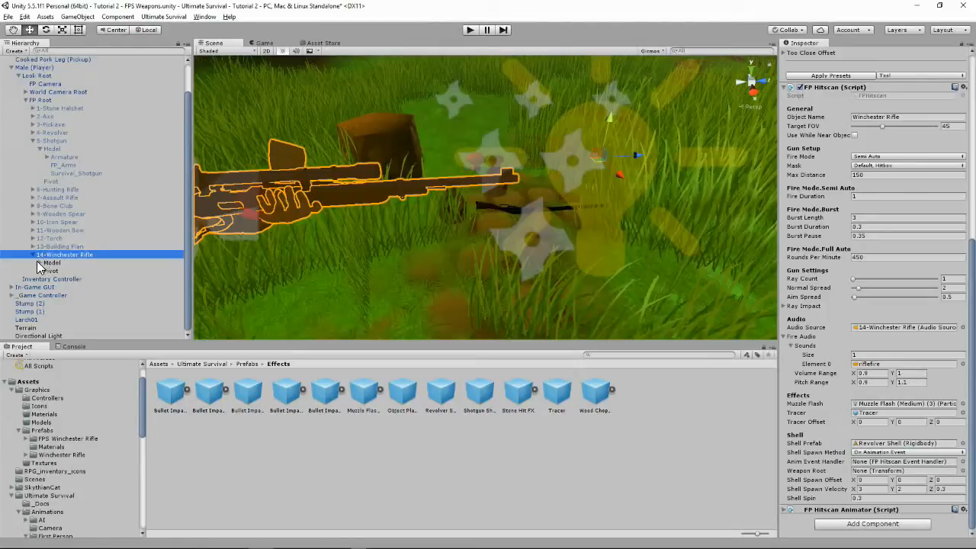
left_click(39, 262)
scroll(40, 259, "down", 2)
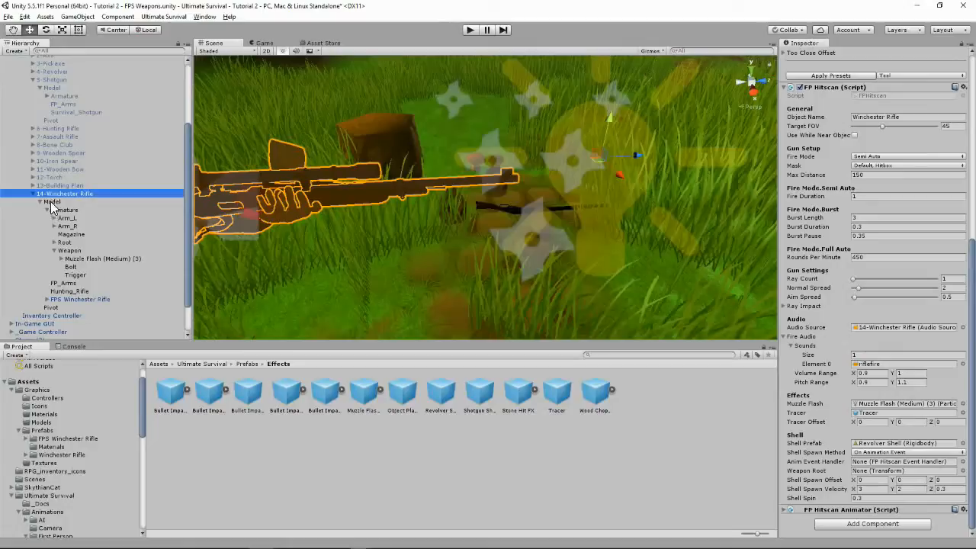
left_click(71, 284)
left_click(72, 291, "ctrl")
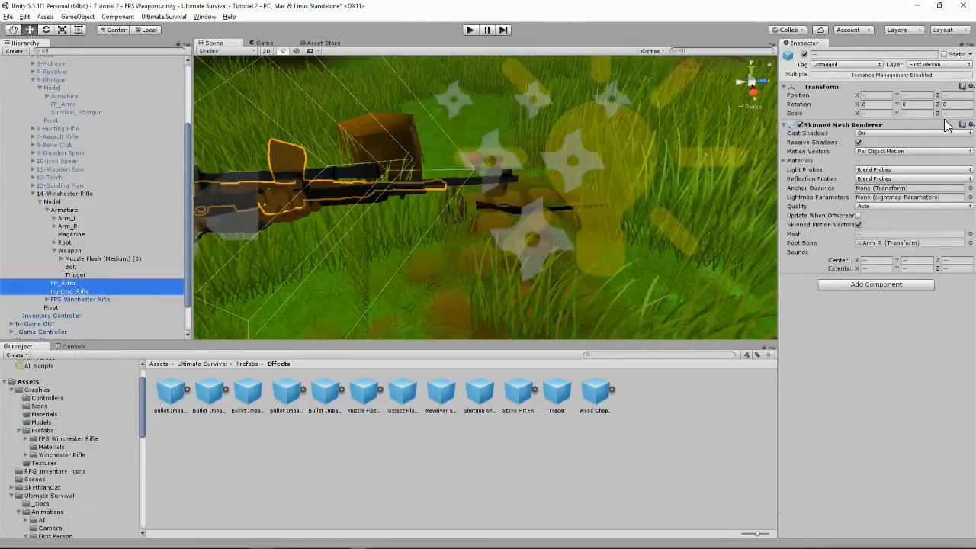
left_click(804, 55)
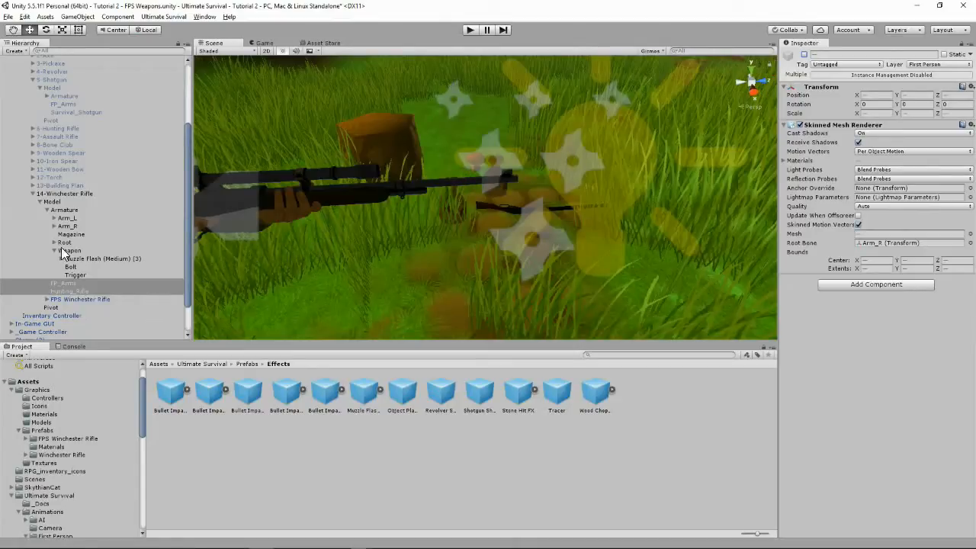
- Set the Model's Animator avatar to FPS Winchester RifleAvatar and its controller to FP Winchester Rifle, and save the scene
left_click(51, 202)
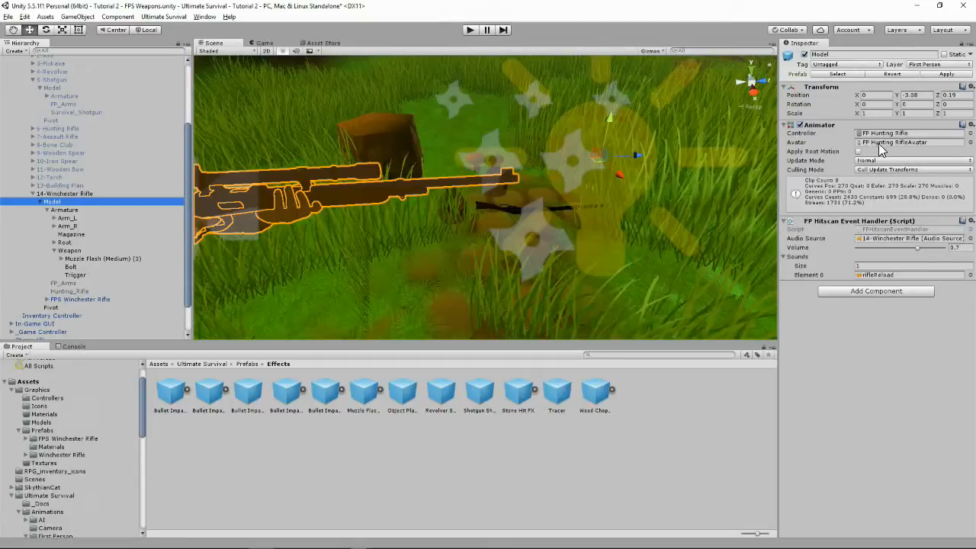
left_click(970, 143)
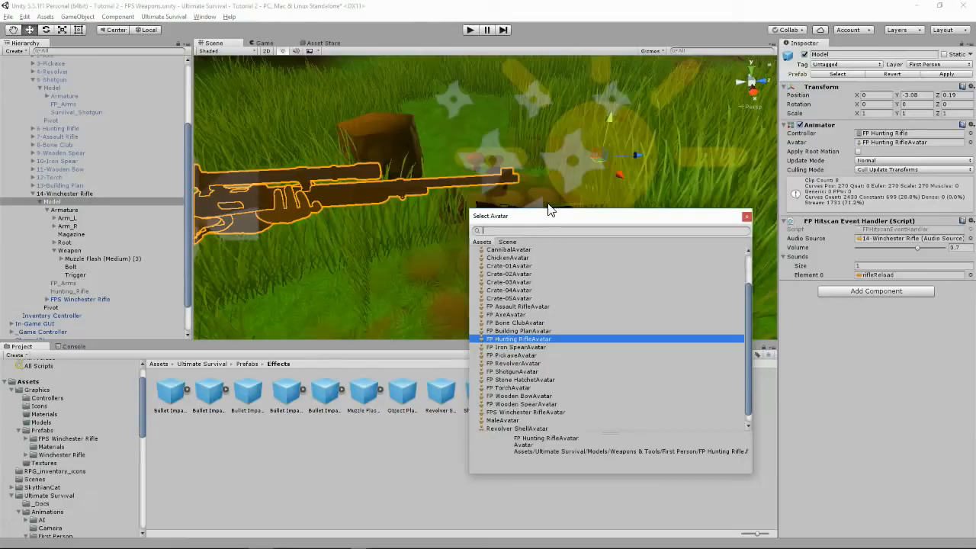
type("winch")
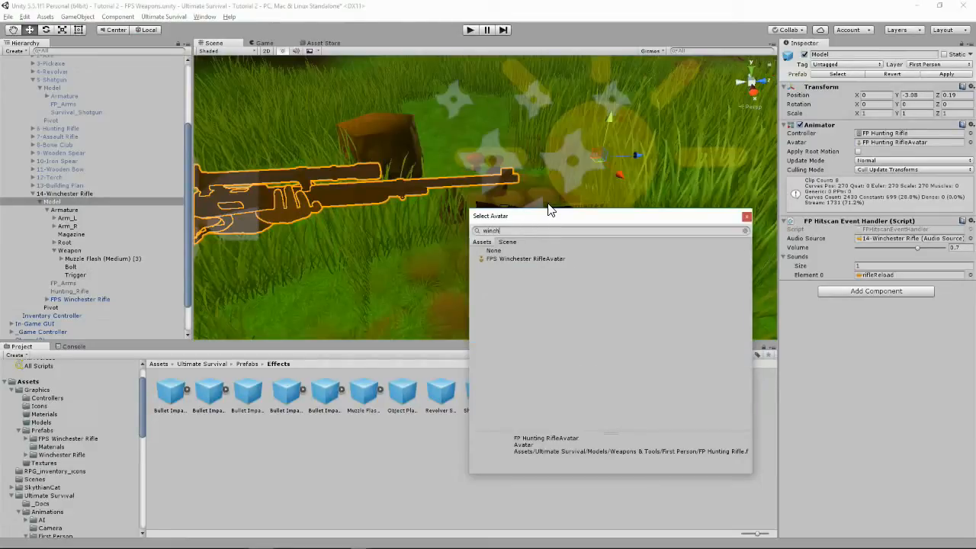
double_click(538, 258)
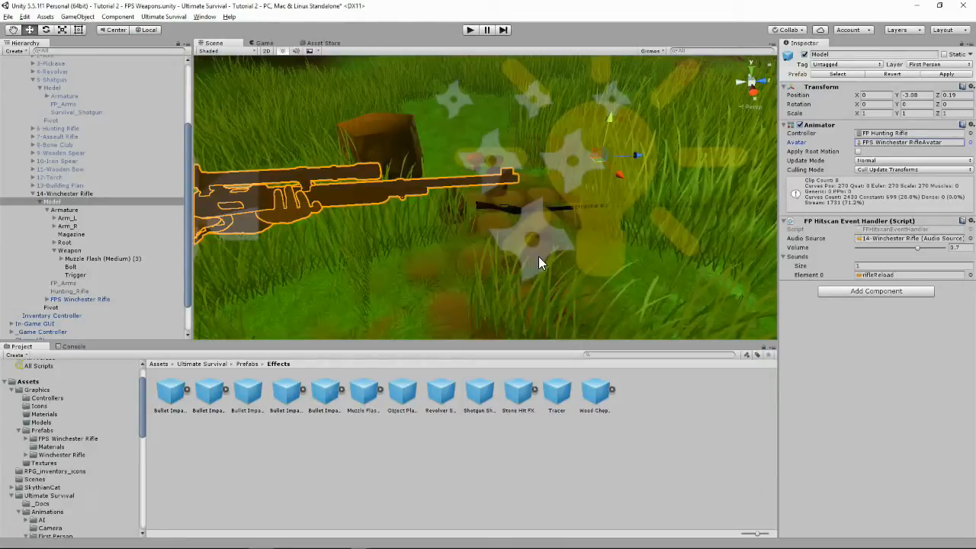
left_click(970, 133)
type("fp win")
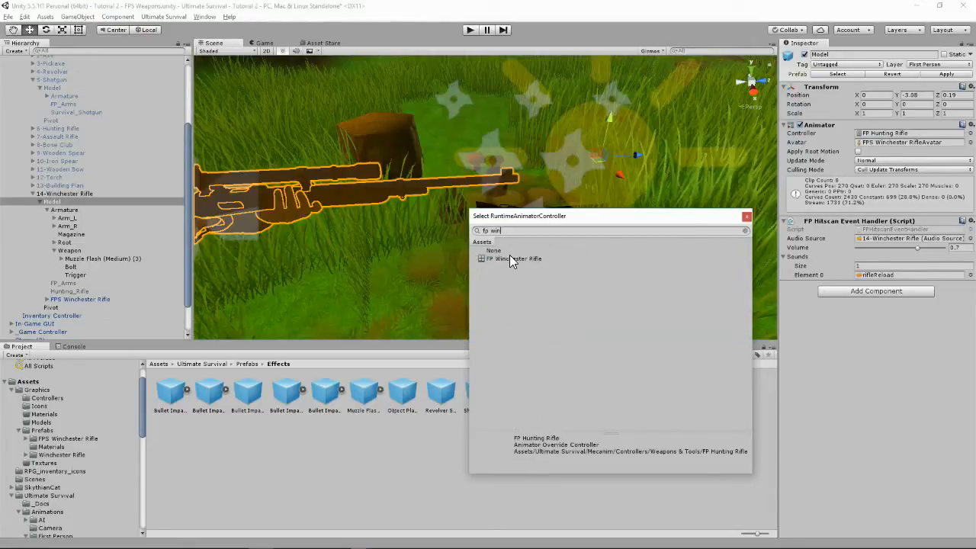
left_click(510, 259)
double_click(510, 258)
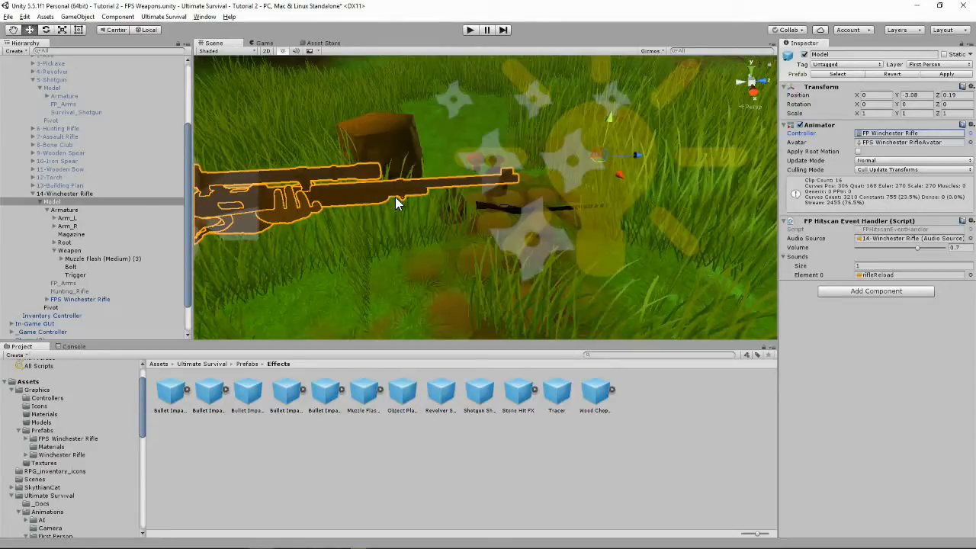
key("ctrl+s")
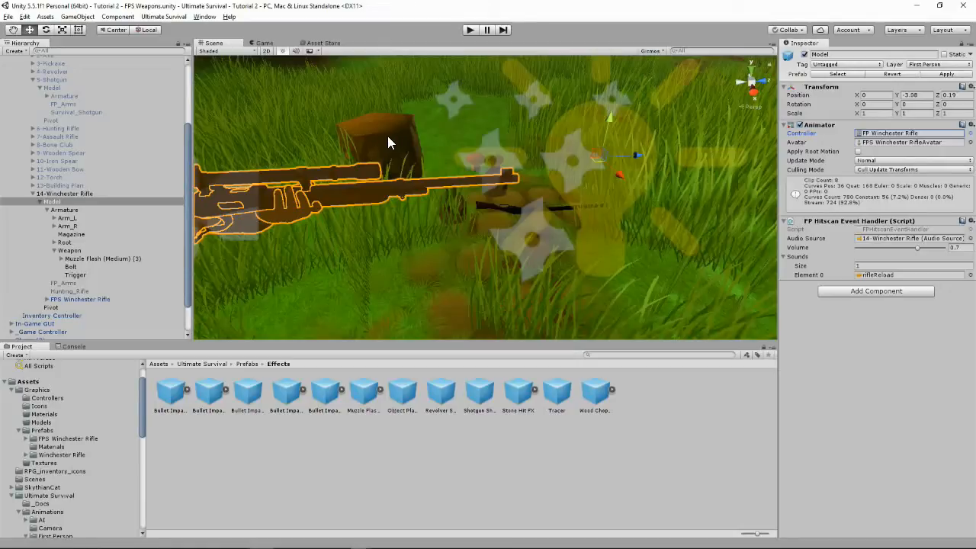
- Put FPS Winchester Rifle and all its child objects on the First Person layer, and save the scene
left_click(81, 299)
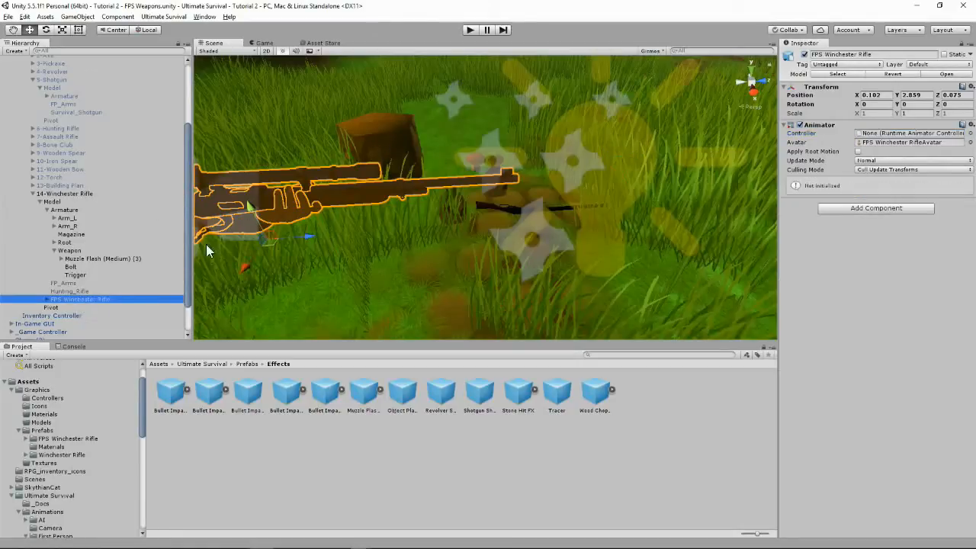
left_click(928, 63)
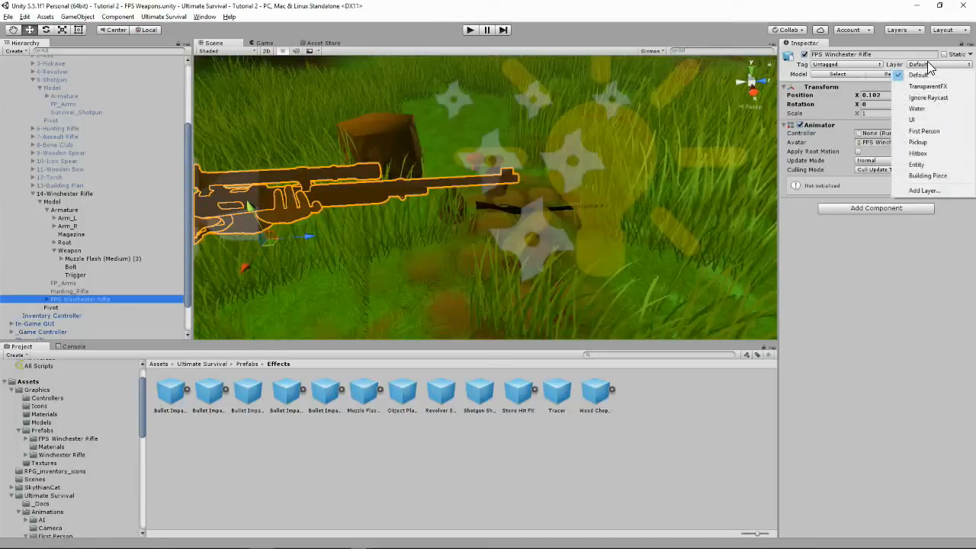
left_click(928, 131)
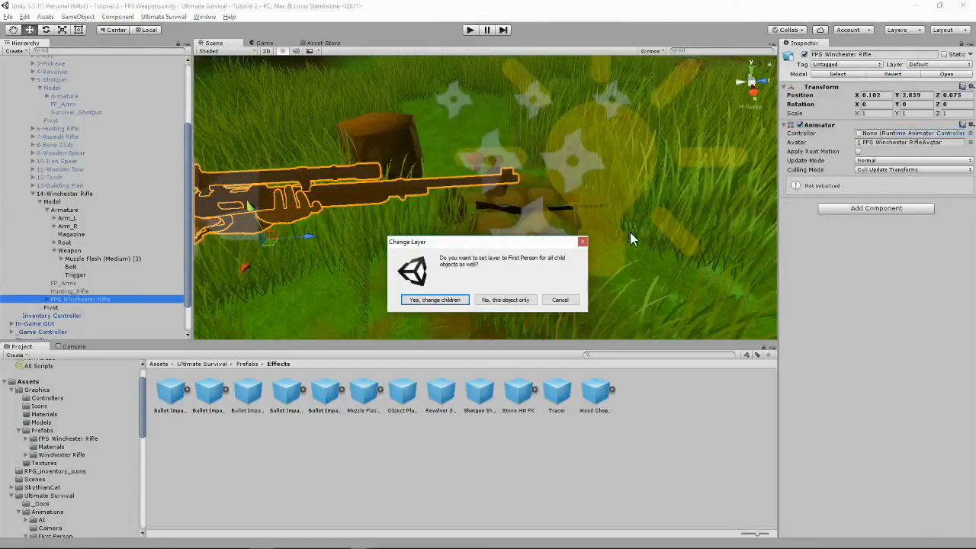
left_click(439, 302)
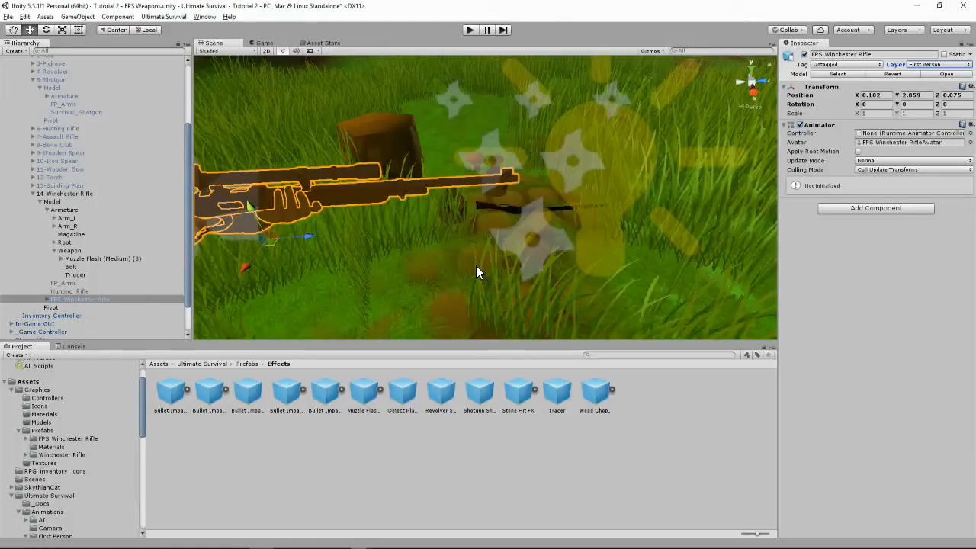
key("ctrl+s")
- Deactivate the 14-Winchester Rifle object and run the game in play mode
left_click(59, 194)
left_click(804, 55)
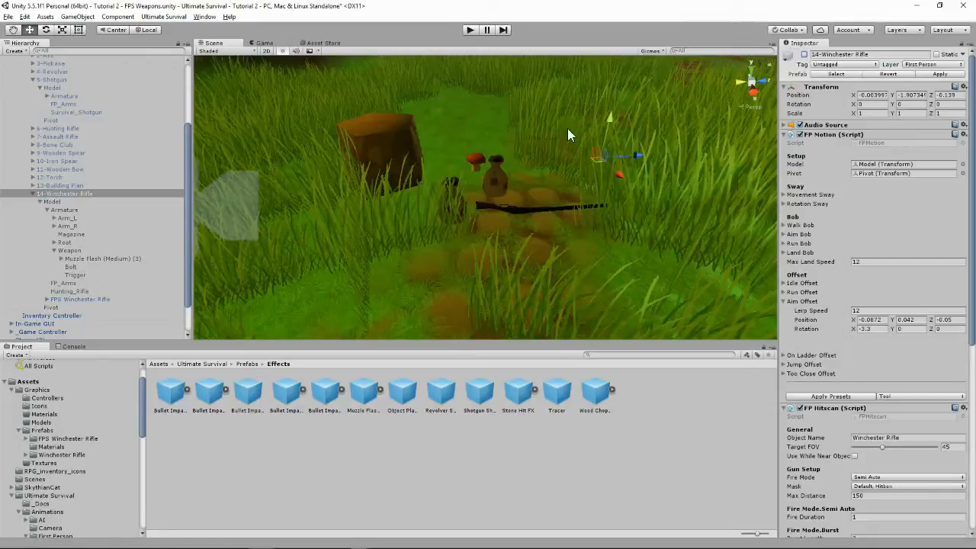
left_click(471, 31)
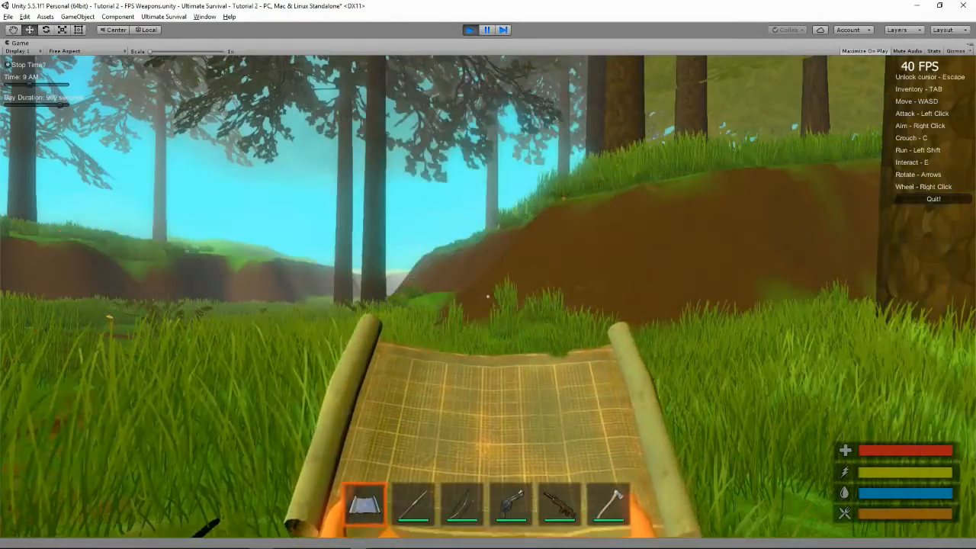
- Pick up the Winchester Rifle in the game and move it from the inventory to the second hotbar slot
key("e")
key("Tab")
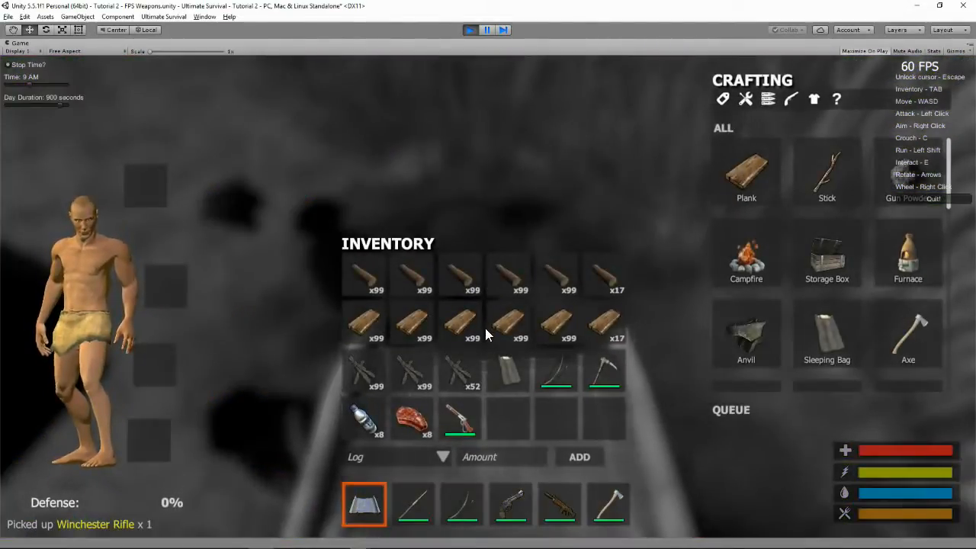
left_click_drag(458, 417, 413, 507)
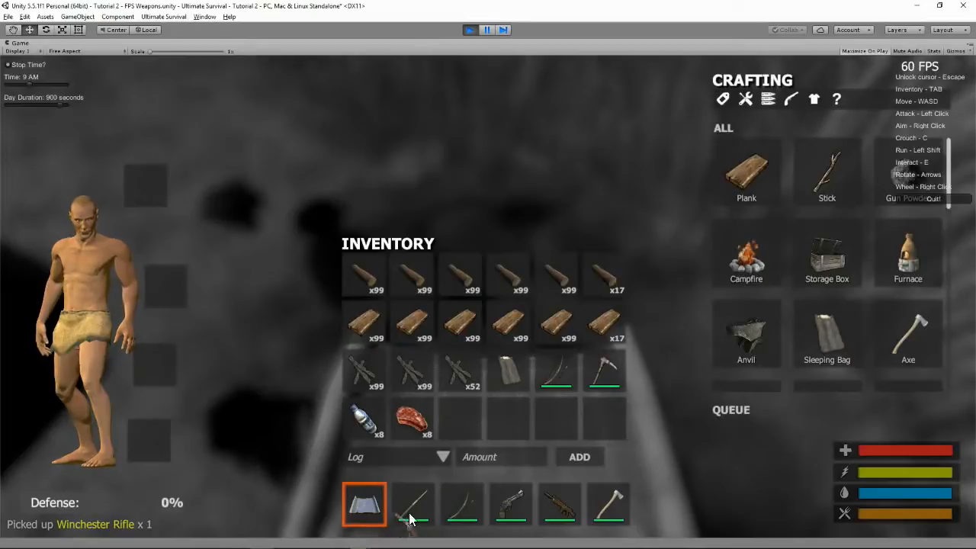
key("Tab")
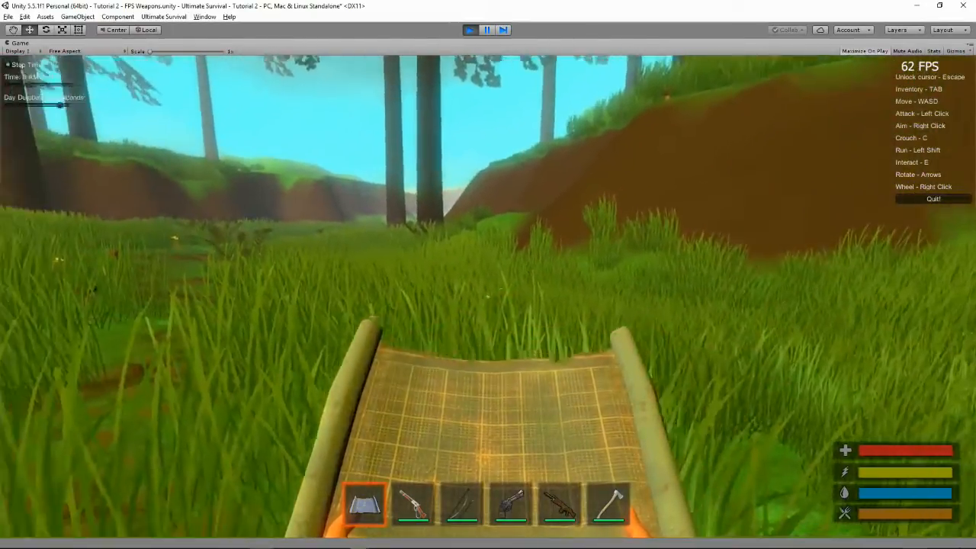
- Switch repeatedly between the building plan and the Winchester Rifle in the hotbar to test drawing the rifle
key("2")
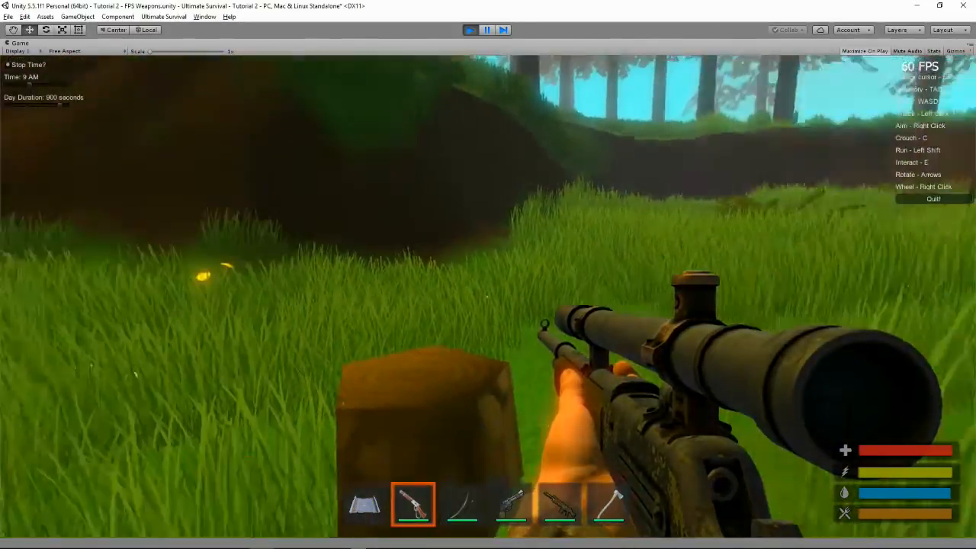
key("1")
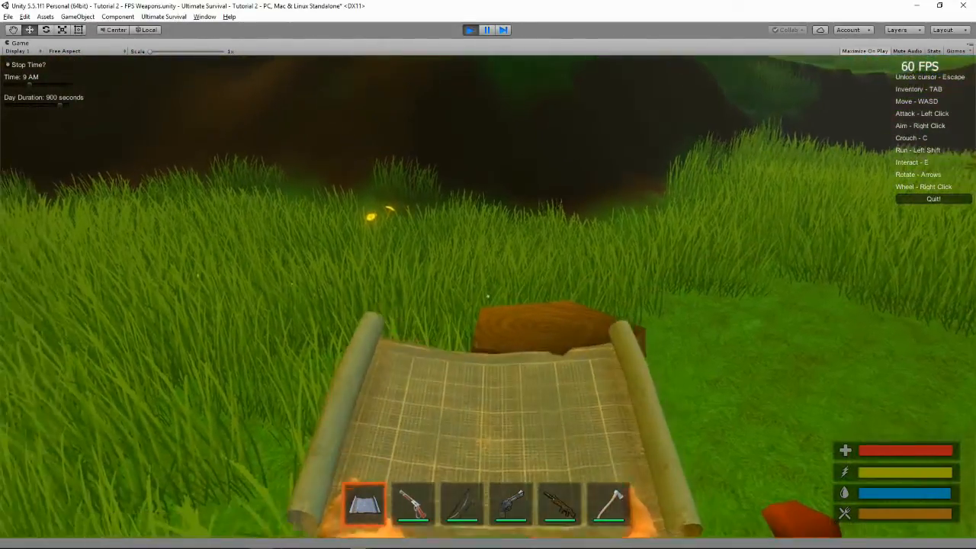
key("2")
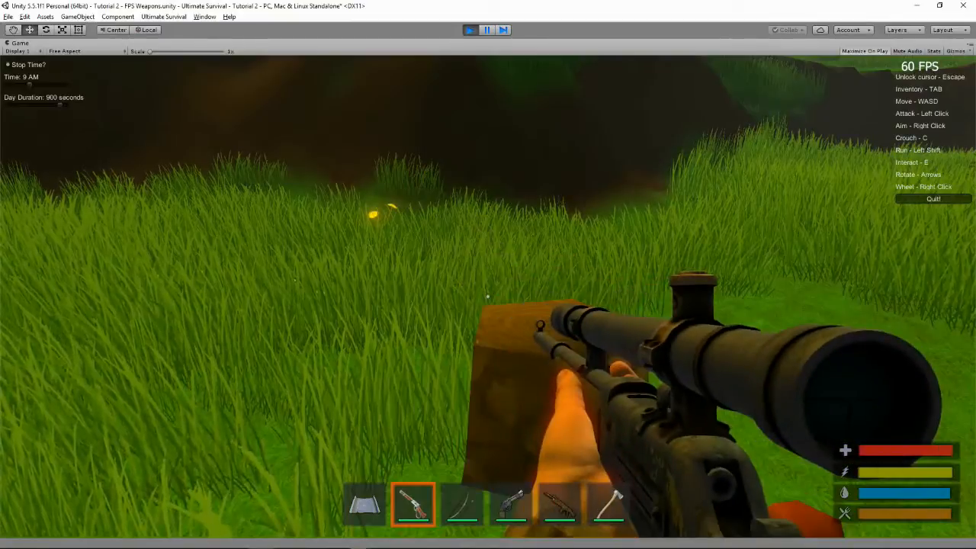
key("1")
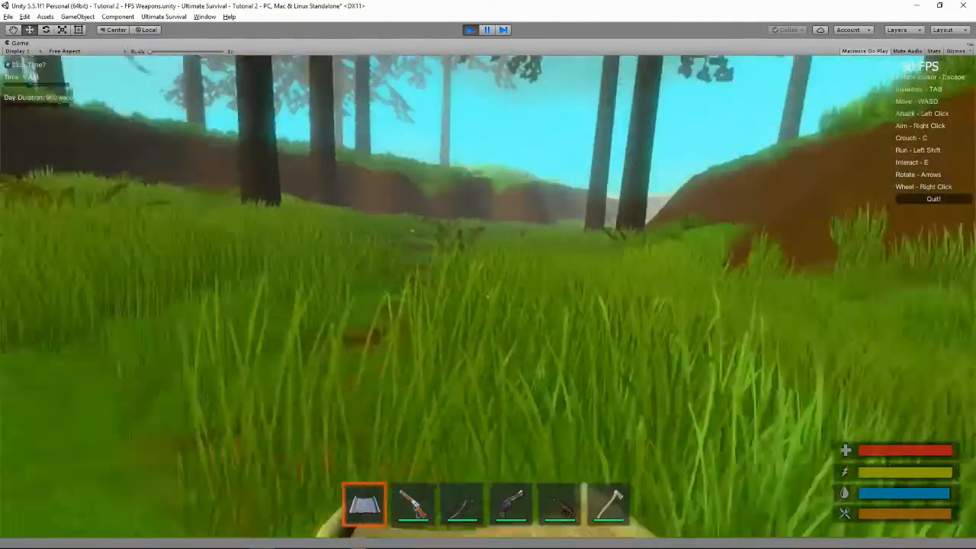
key("2")
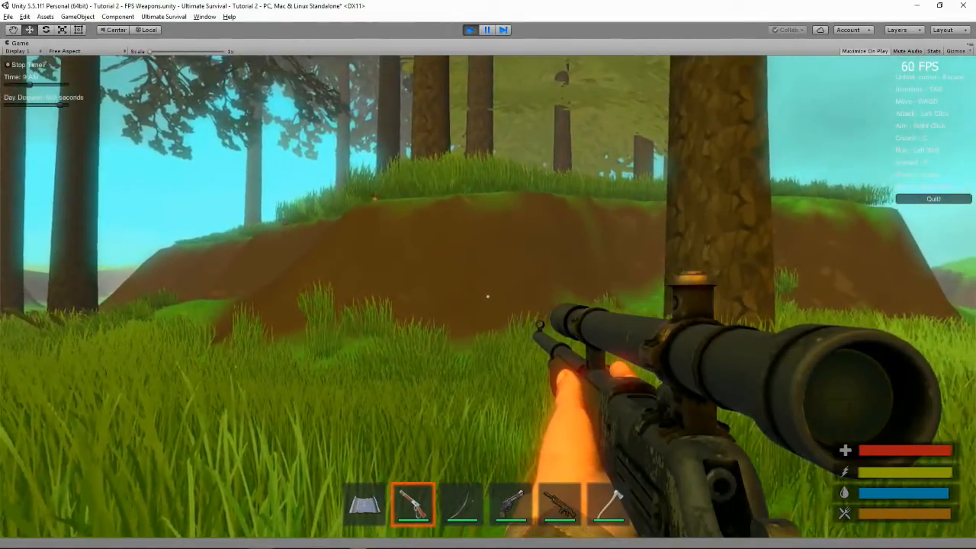
- Aim the Winchester Rifle repeatedly in the game to examine how its scope lines up with the crosshair
right_click(488, 297)
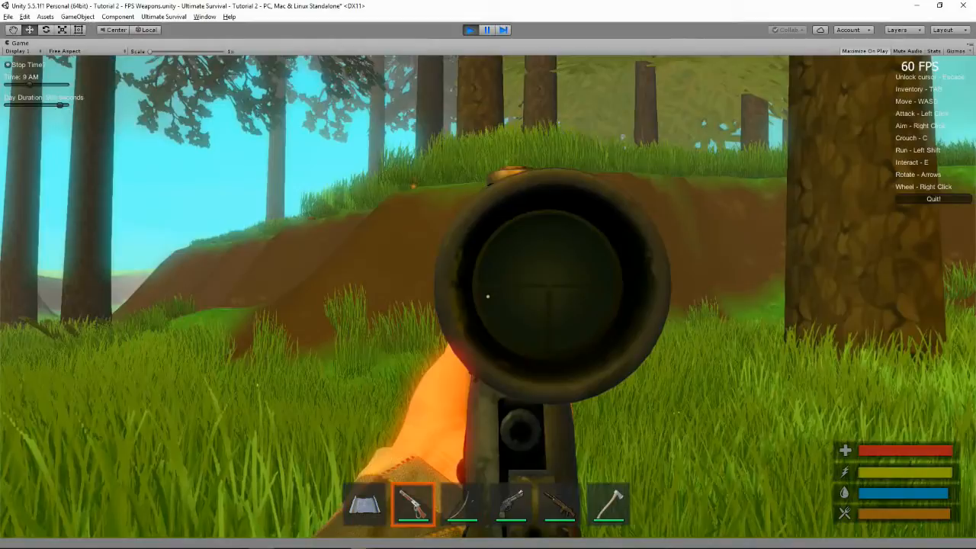
right_click(488, 296)
right_click(488, 296)
right_click(488, 297)
right_click(487, 296)
right_click(488, 296)
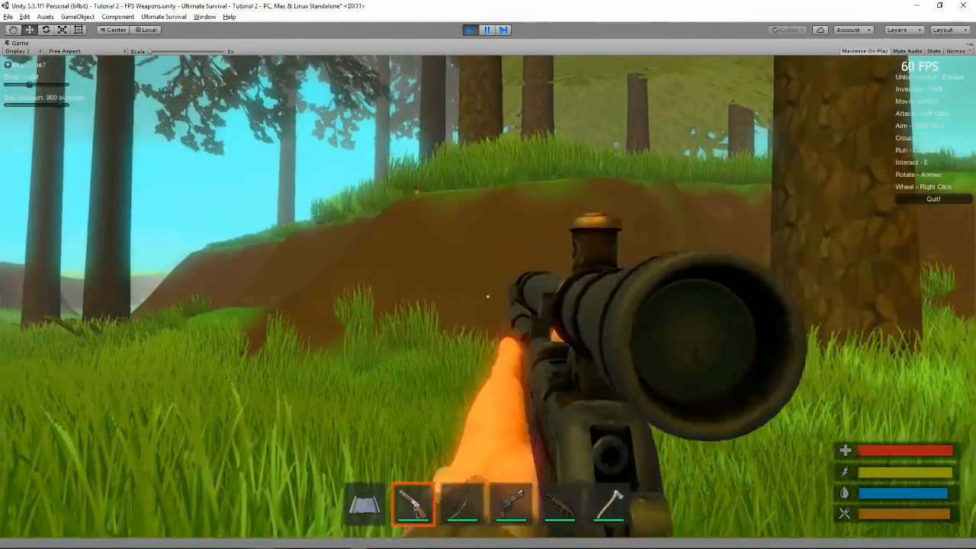
right_click(487, 297)
right_click(488, 297)
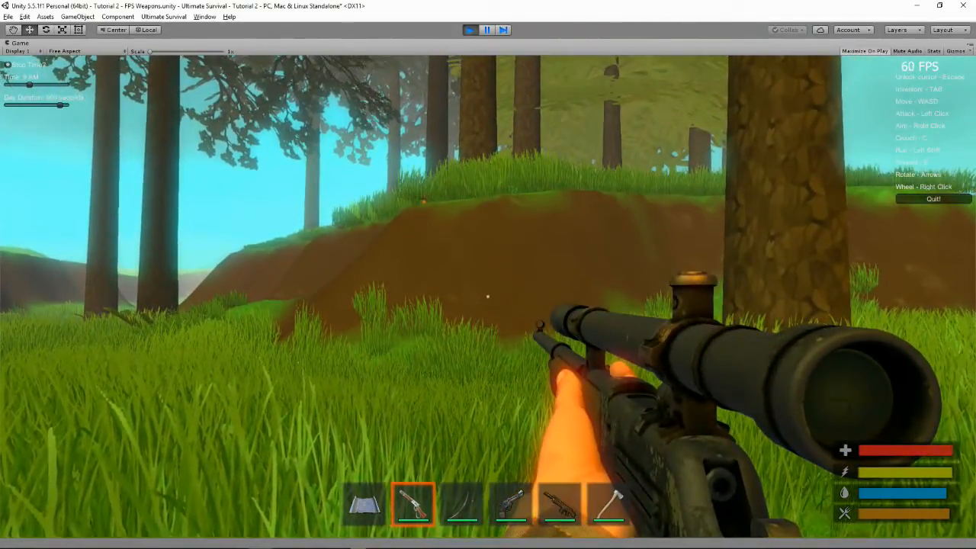
- Unlock the cursor, pause the game and examine the rifle and scope up close in the scene
key("Escape")
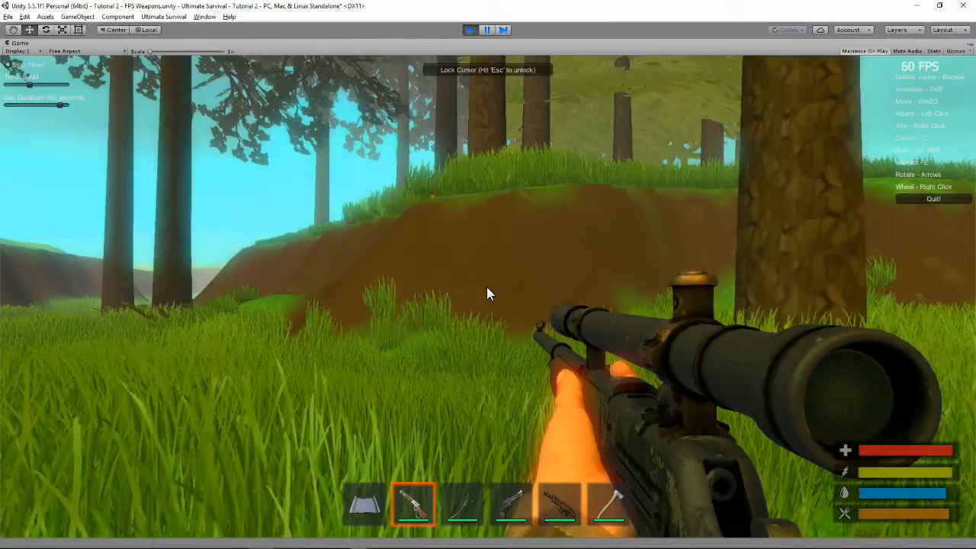
left_click(486, 28)
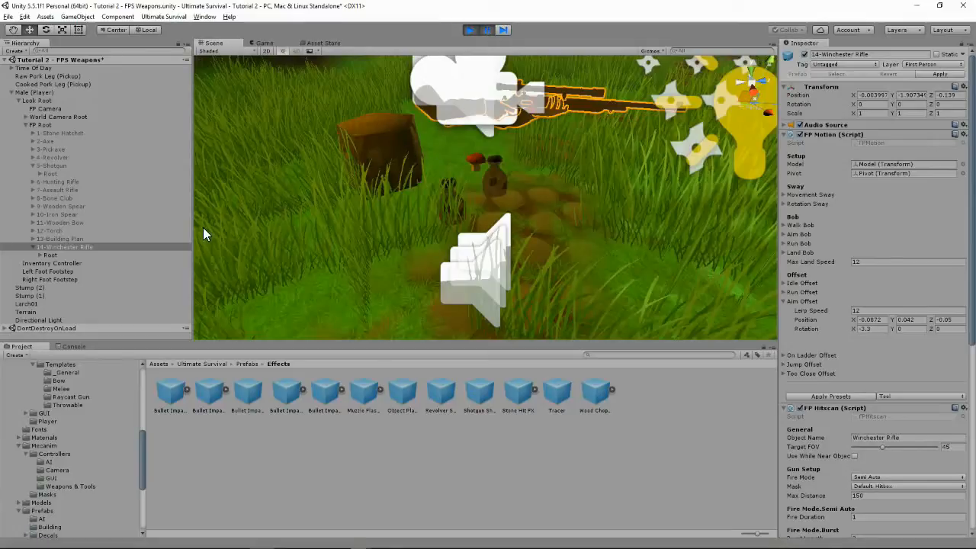
scroll(492, 158, "up", 1)
middle_click_drag(477, 204, 459, 217)
middle_click_drag(518, 164, 481, 212)
scroll(543, 166, "up", 3)
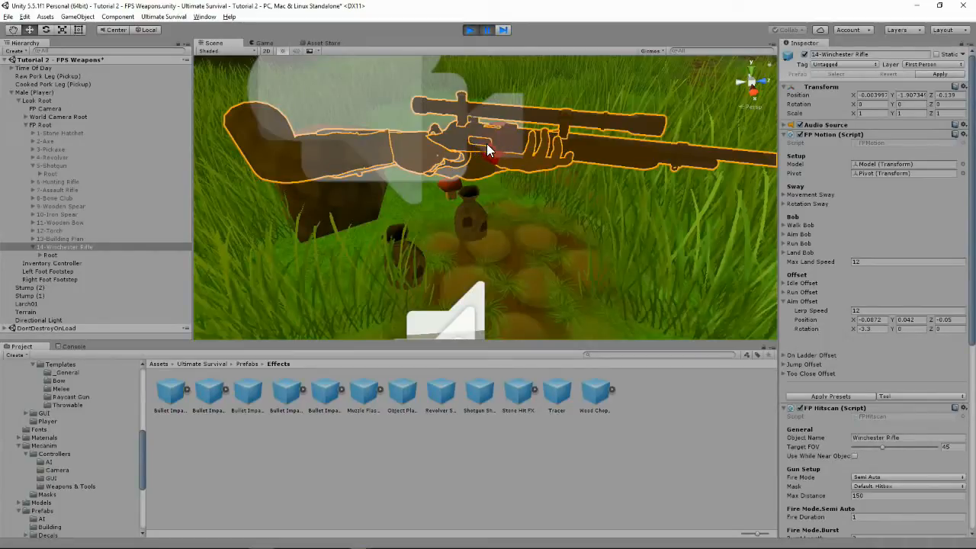
- Expand the 14-Winchester Rifle hierarchy down to the parts of the rifle object inside FPS Winchester Rifle
left_click(33, 247)
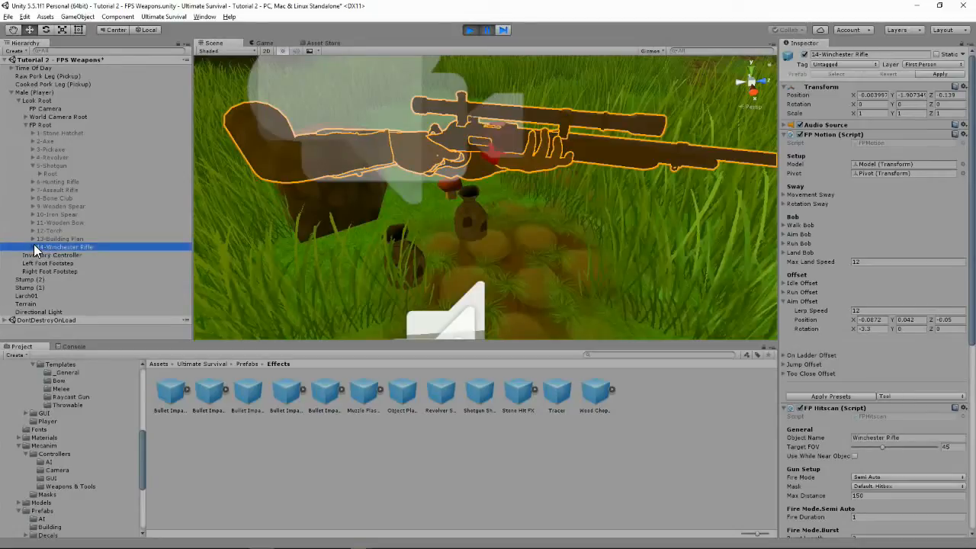
left_click(33, 247)
left_click(40, 254, "alt")
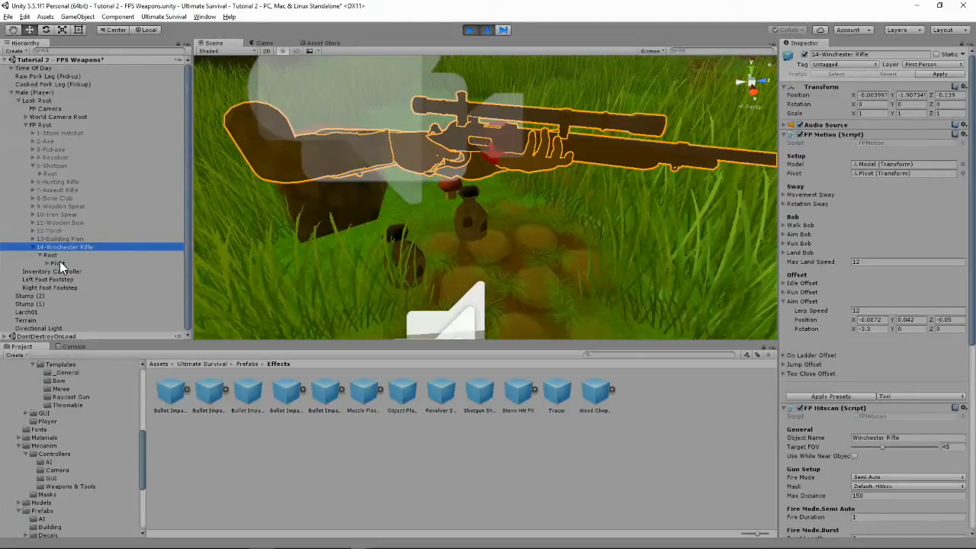
scroll(61, 267, "down", 4)
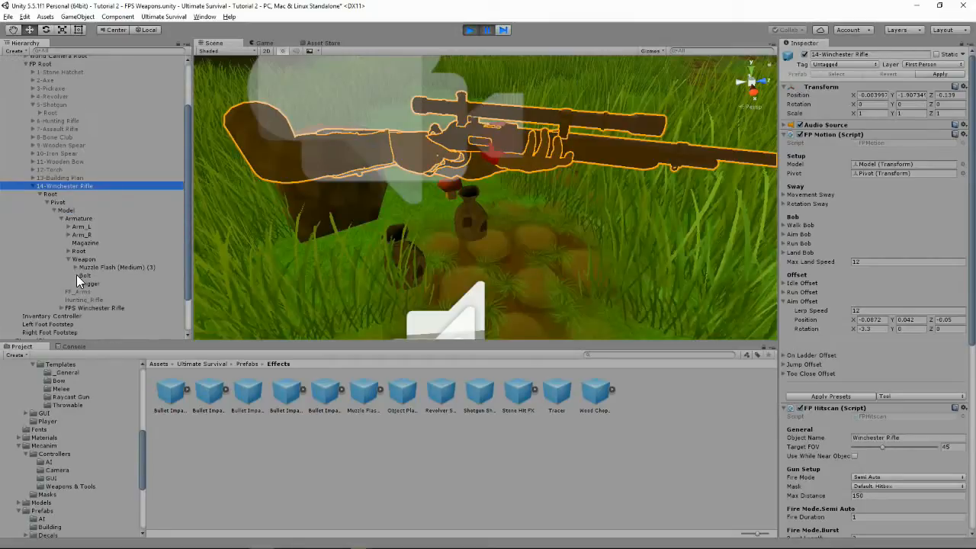
left_click(62, 308)
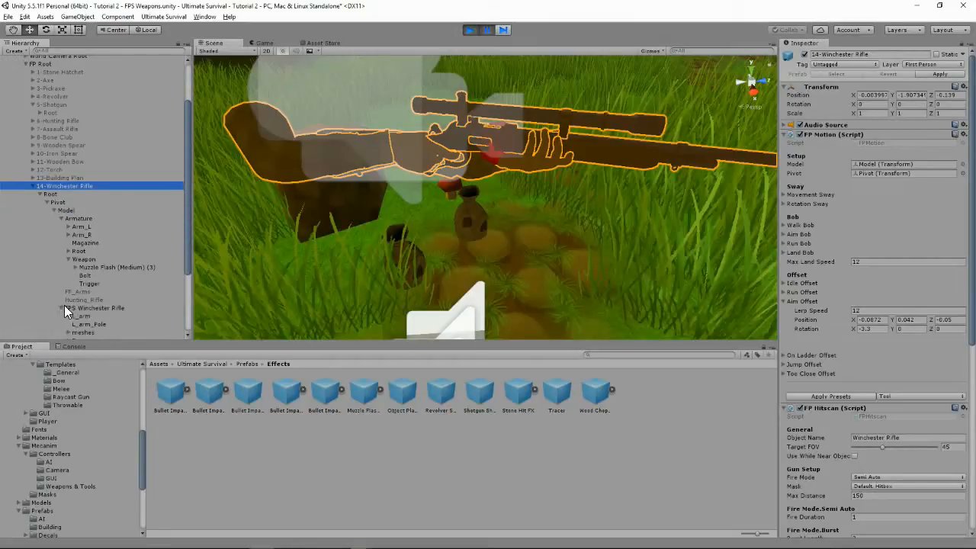
scroll(62, 306, "down", 4)
left_click(68, 272)
left_click(69, 271)
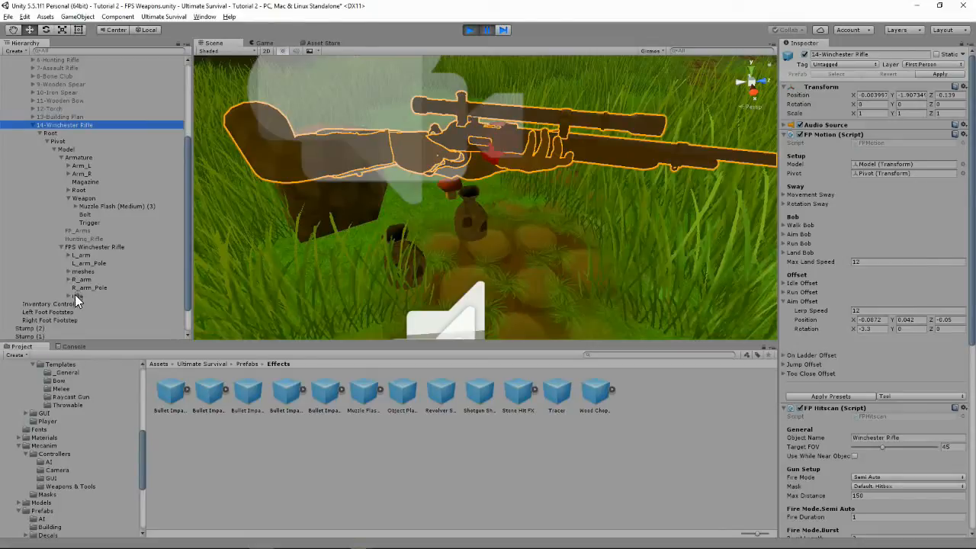
left_click(75, 294)
left_click(70, 295)
scroll(88, 301, "down", 4)
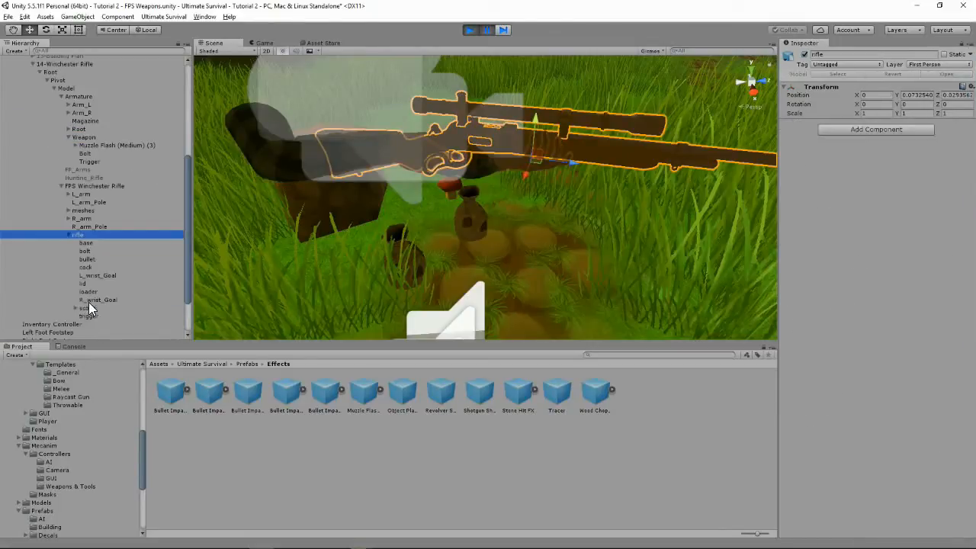
- Deactivate the rifle's scope object, resume the game to check the weapon without it, and pause again
left_click(87, 308)
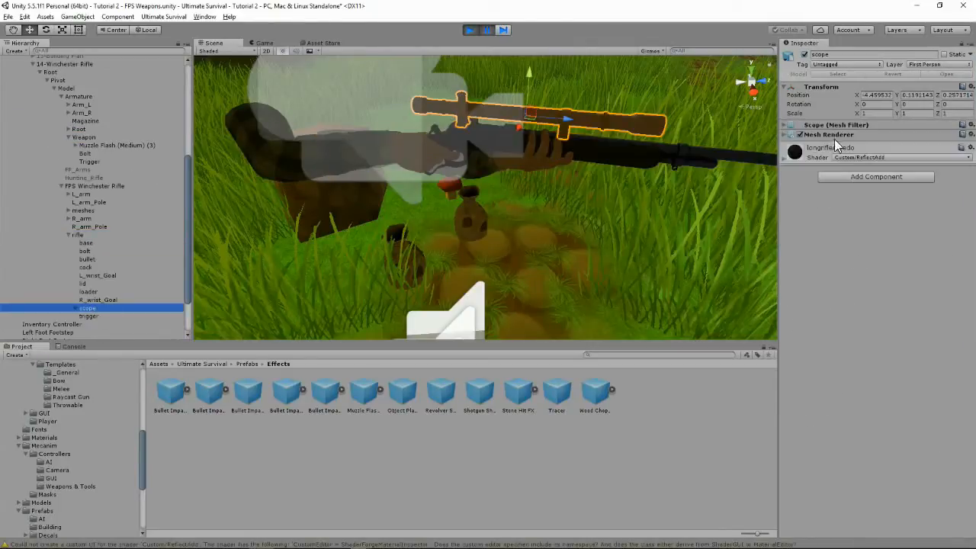
left_click(803, 54)
scroll(79, 205, "up", 4)
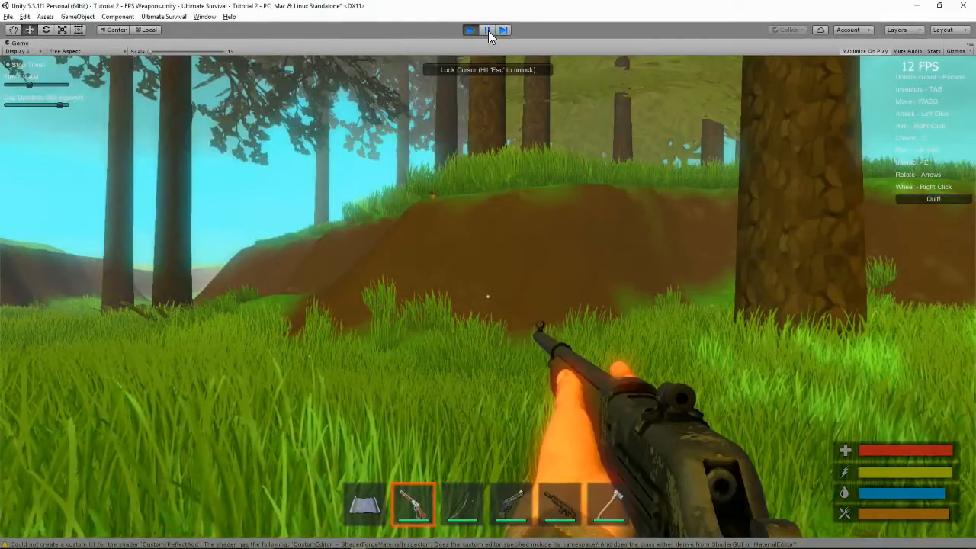
left_click(487, 31)
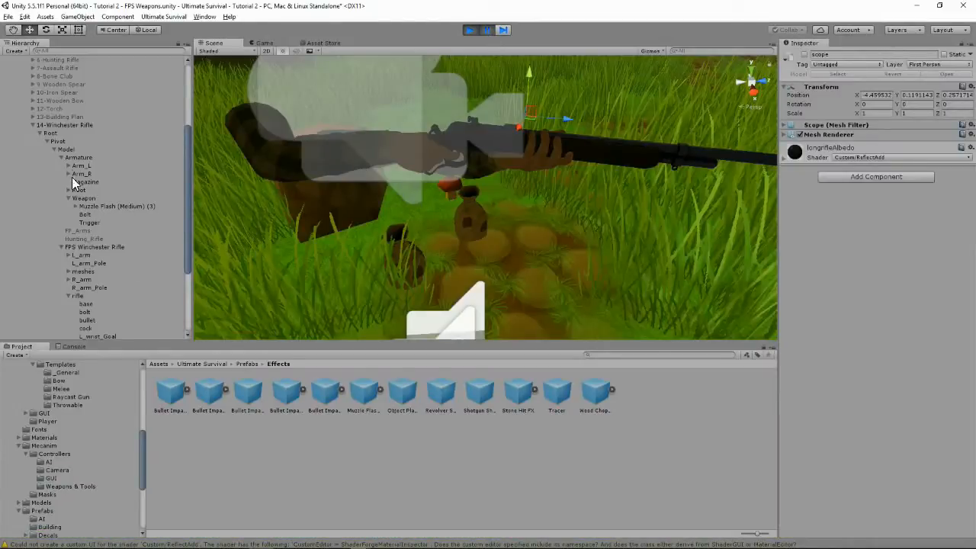
- Move the Model object of 14-Winchester Rifle forward along its Z axis to a Z position of -0.247
left_click(63, 149)
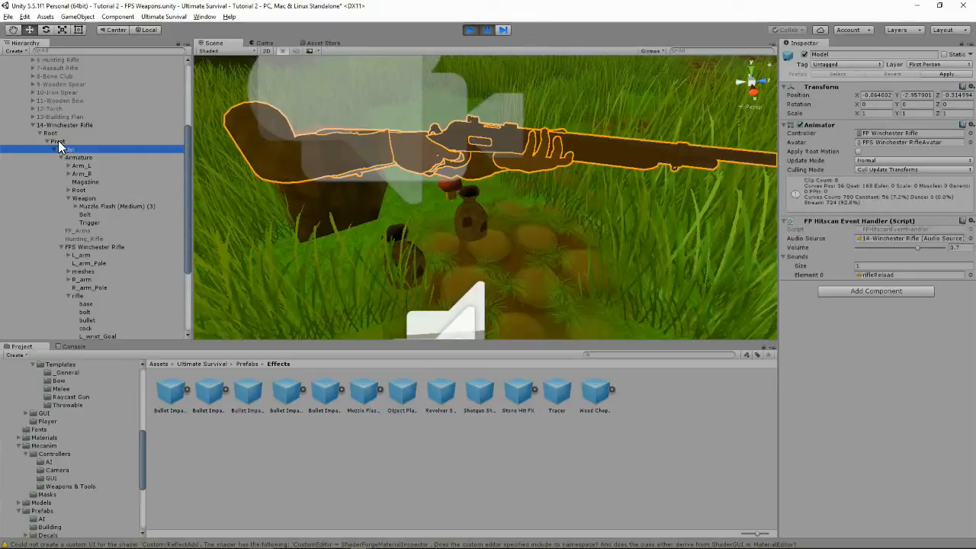
left_click(56, 125)
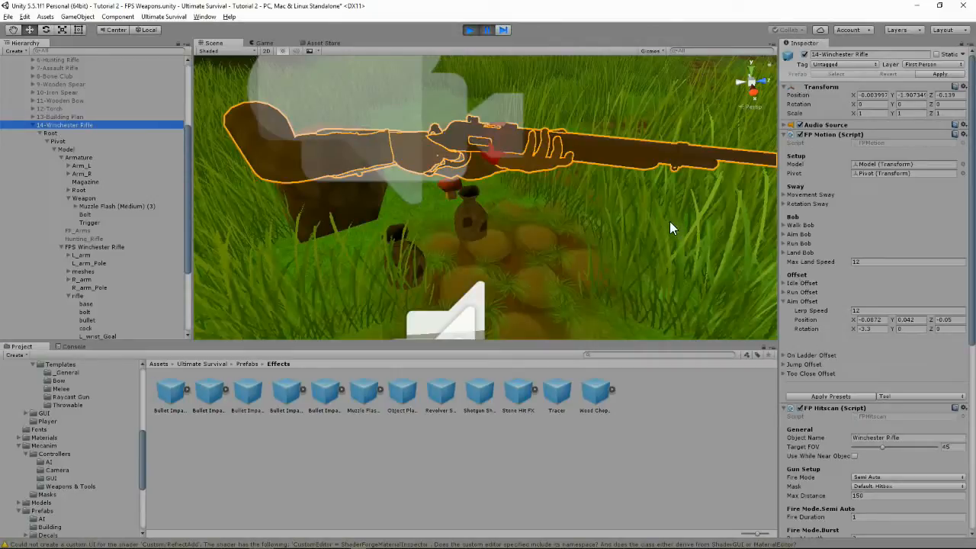
mouse_move(532, 206)
right_mouse_down()
mouse_move(572, 196)
mouse_move(547, 200)
right_mouse_up()
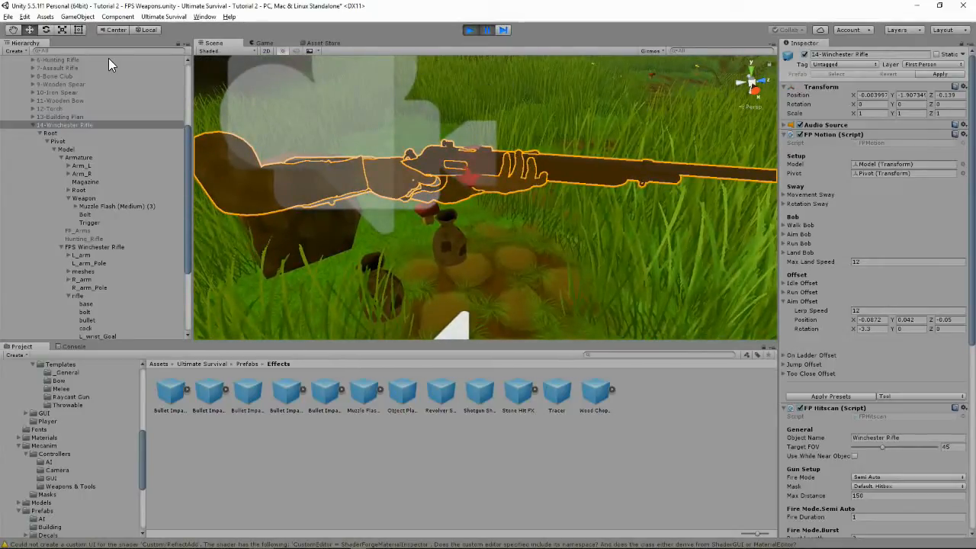
scroll(404, 183, "down", 5)
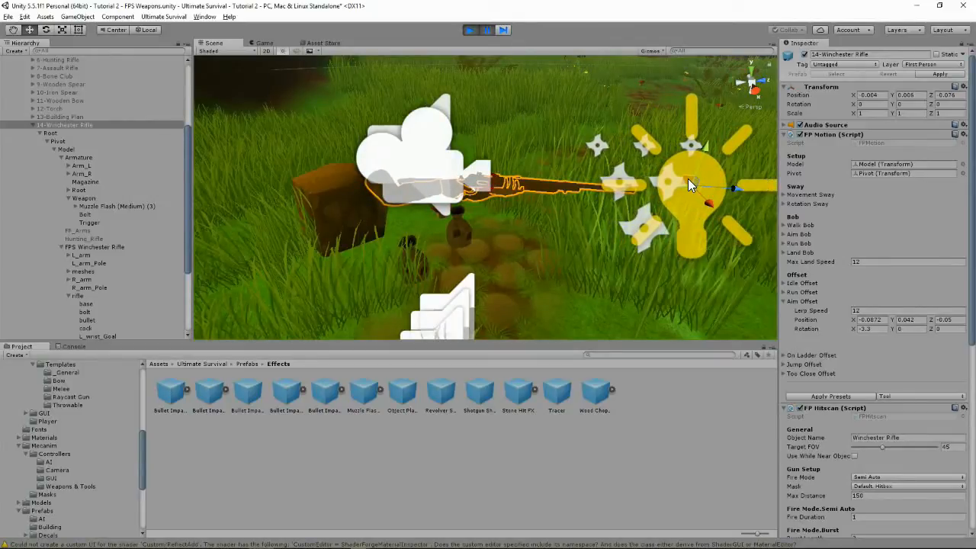
left_click(65, 148)
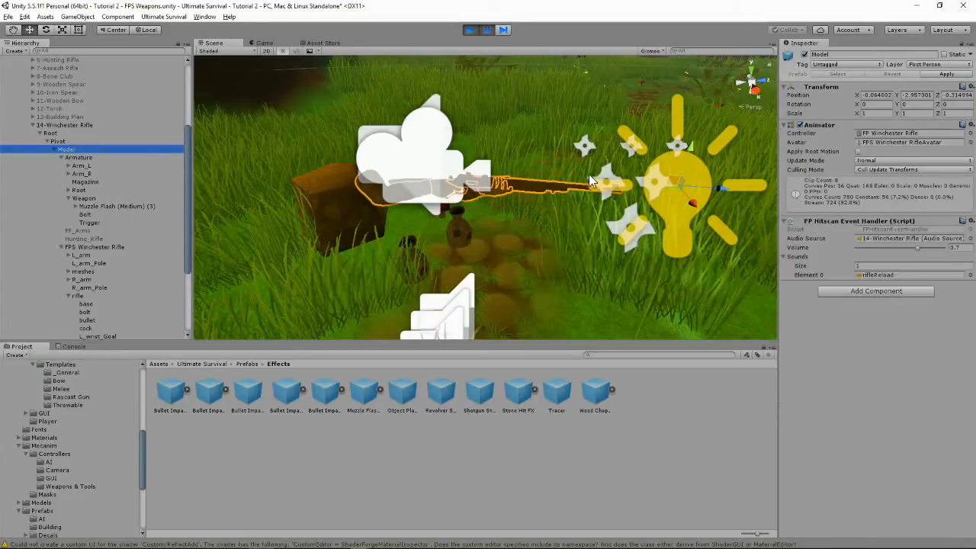
left_click(676, 181)
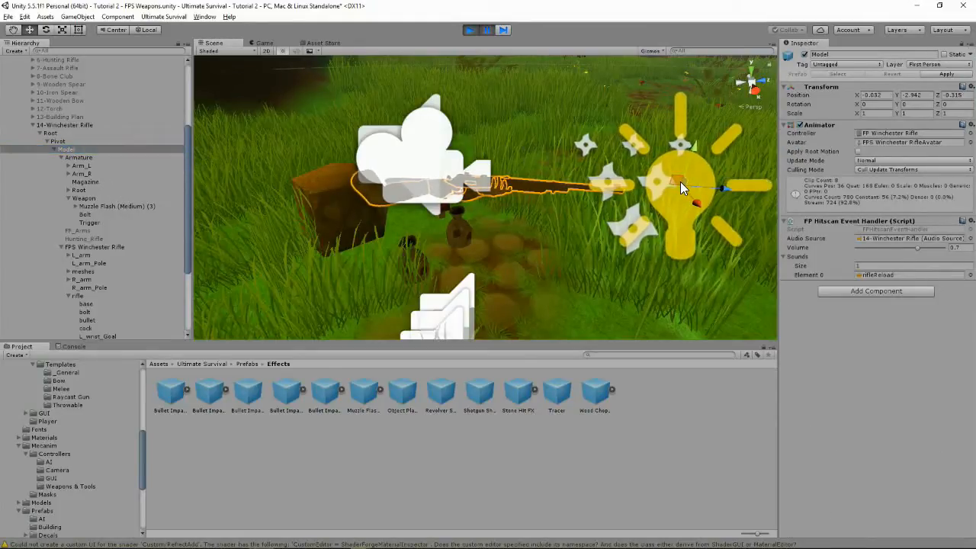
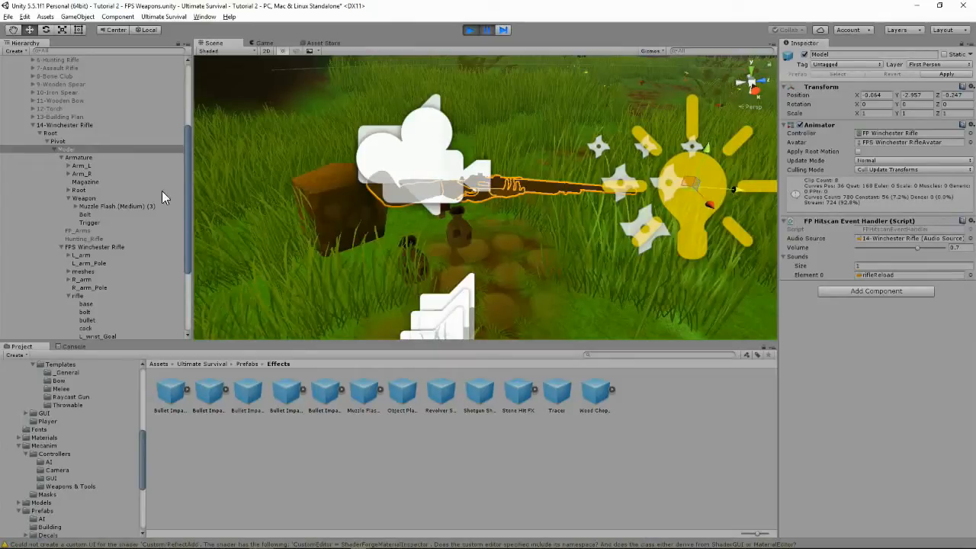
- Select 14-Winchester Rifle, resume the game and aim the rifle to check its sight alignment before pausing
left_click(68, 127)
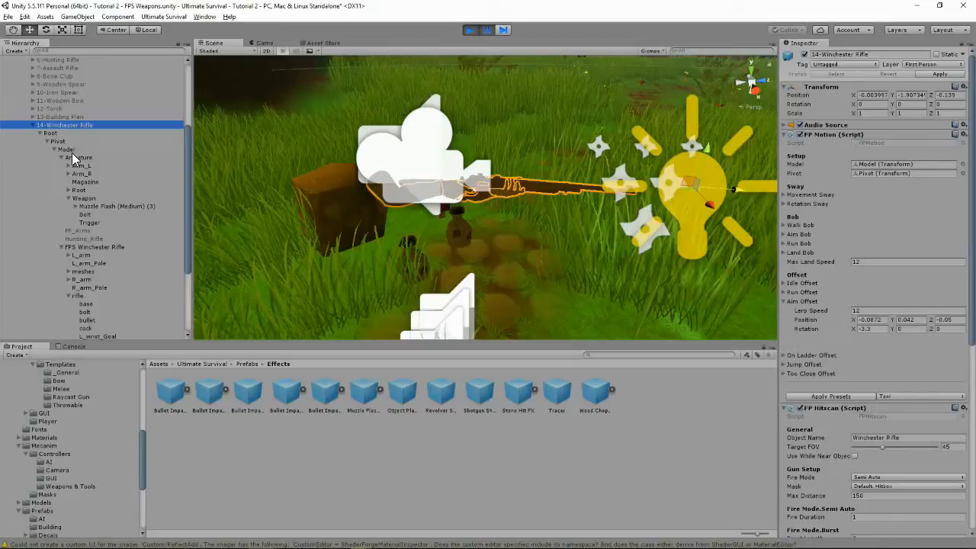
left_click(67, 149)
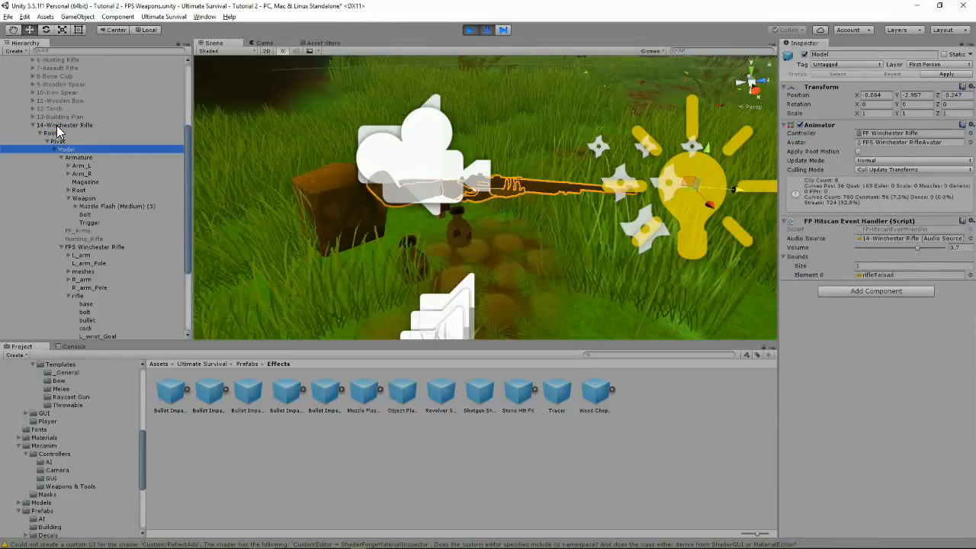
left_click(56, 125)
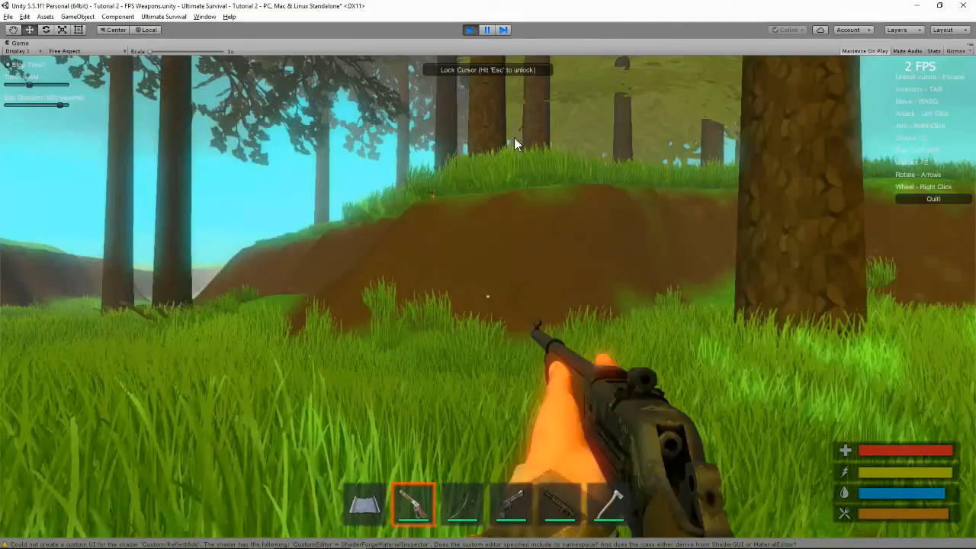
left_click(485, 72)
right_click(488, 297)
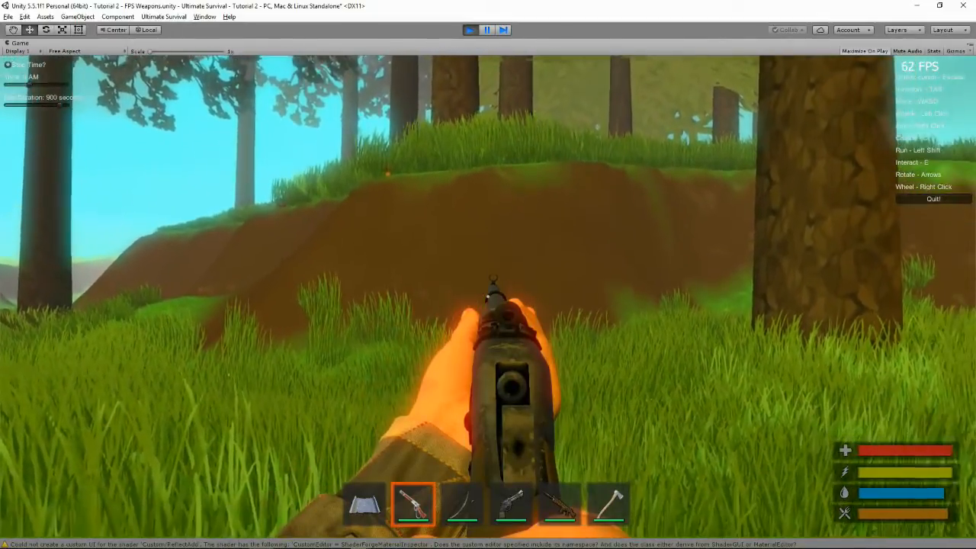
key("Escape")
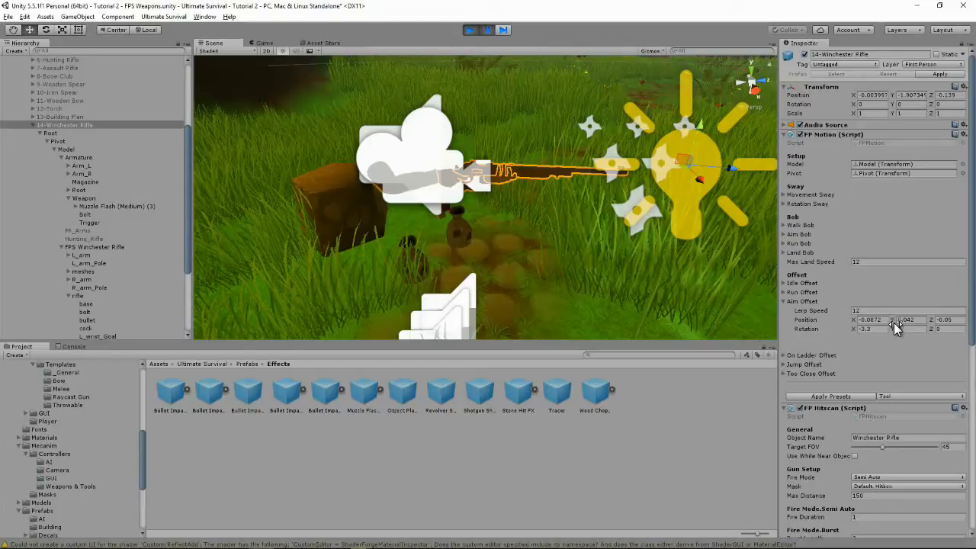
- Set the FP Motion Aim Offset of 14-Winchester Rifle to Position X -0.078 and Rotation X -0.05
left_click_drag(888, 323, 874, 323)
type("78")
left_click(912, 323)
left_click(873, 331)
type("-0.05")
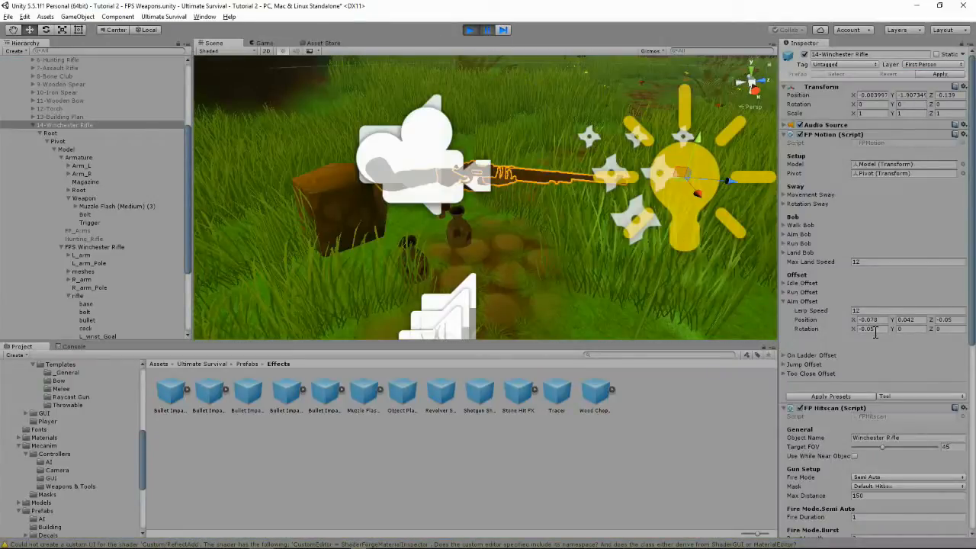
- Set the Aim Offset's Position X to -0.098, check the aimed rifle in the running game and pause again
left_click(873, 320)
type("-0.098")
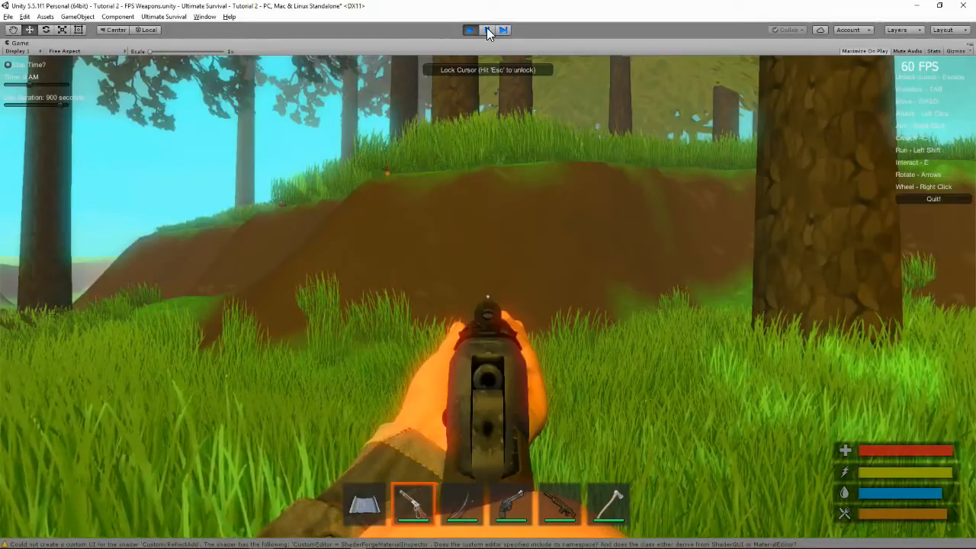
left_click(486, 27)
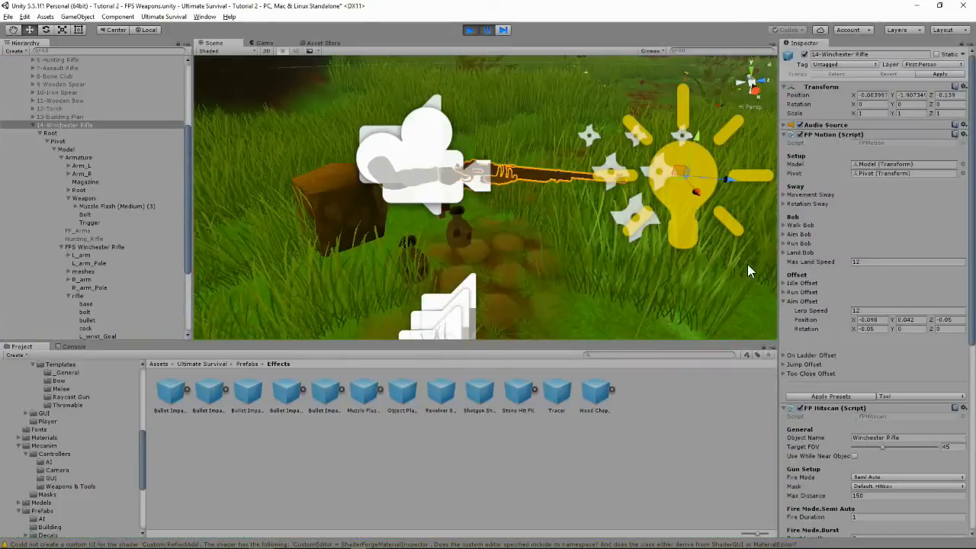
- Set the Aim Offset's Position Y to 0.045, check the aimed rifle in the running game and pause
left_click(914, 319)
type("0.045")
left_click(486, 29)
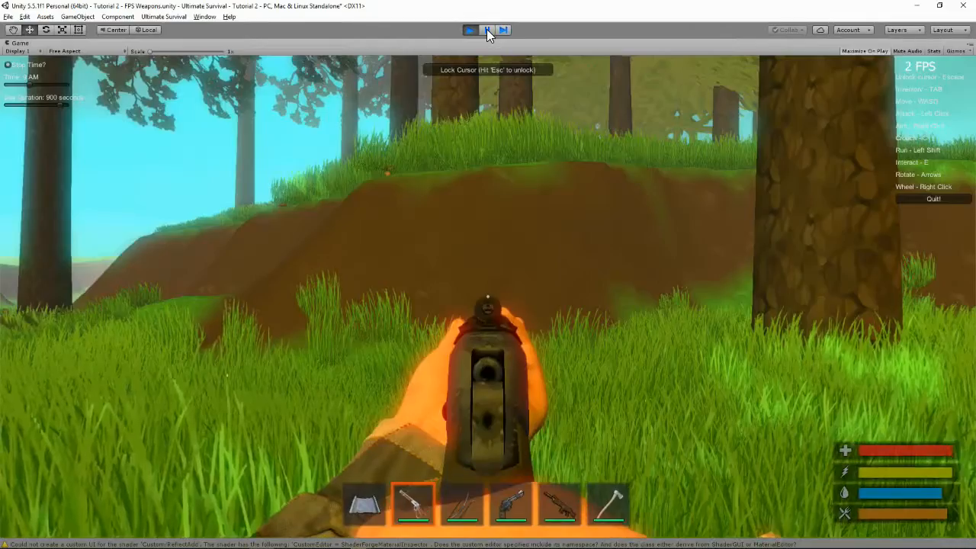
left_click(487, 29)
- Raise the Aim Offset's Position Y to 0.048, resume the game to check the sights and pause again
left_click(919, 320)
type("0.048")
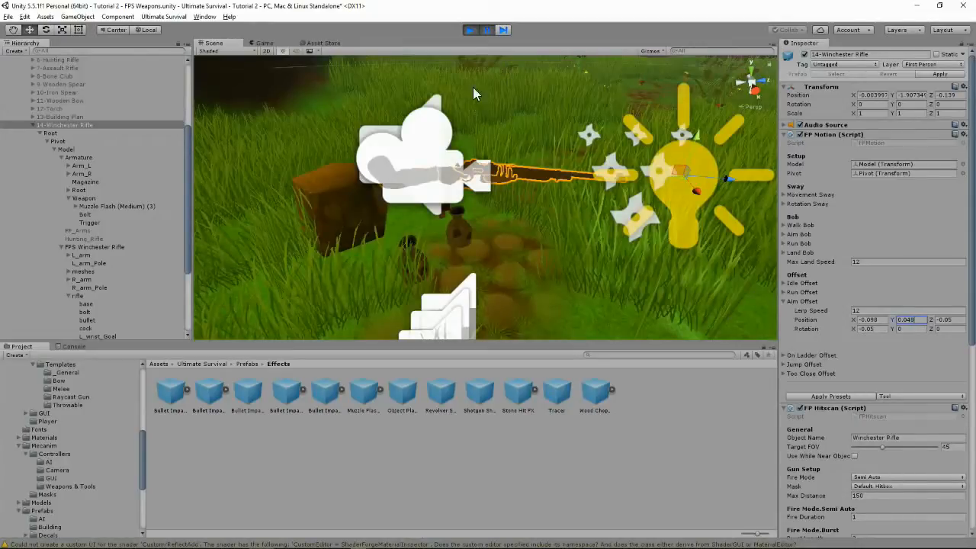
left_click(485, 29)
left_click(484, 29)
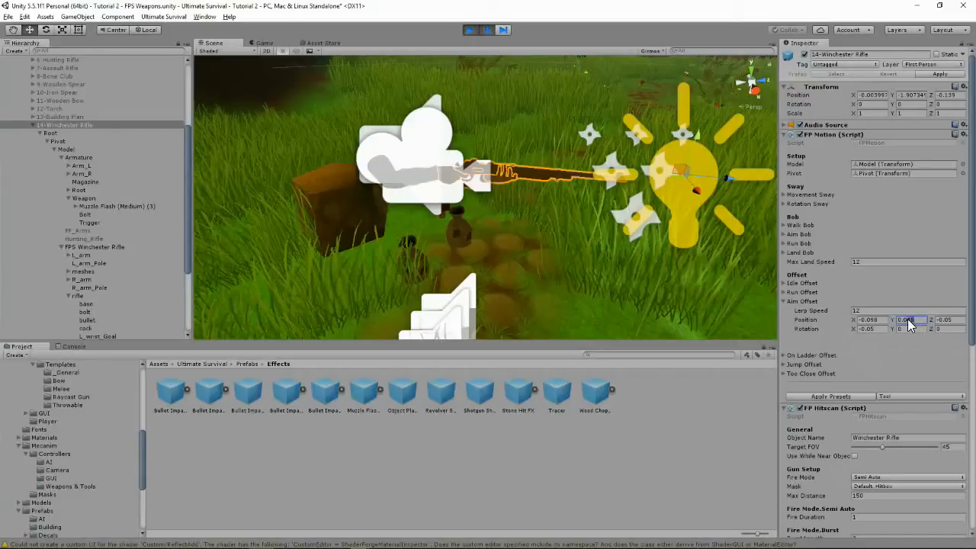
- Try an Aim Offset Position Y of 0.050 and check the sight alignment twice in the running game
type("0.050")
left_click(487, 29)
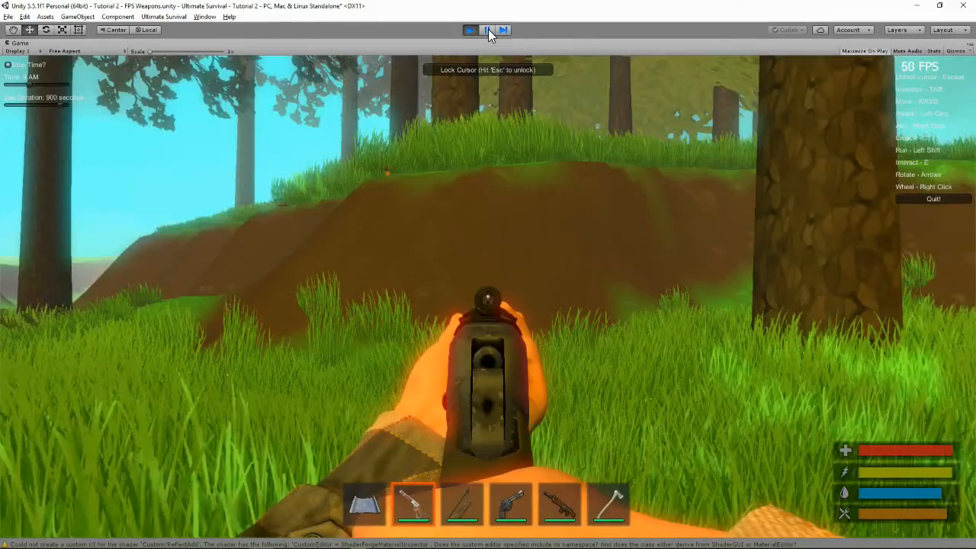
left_click(487, 29)
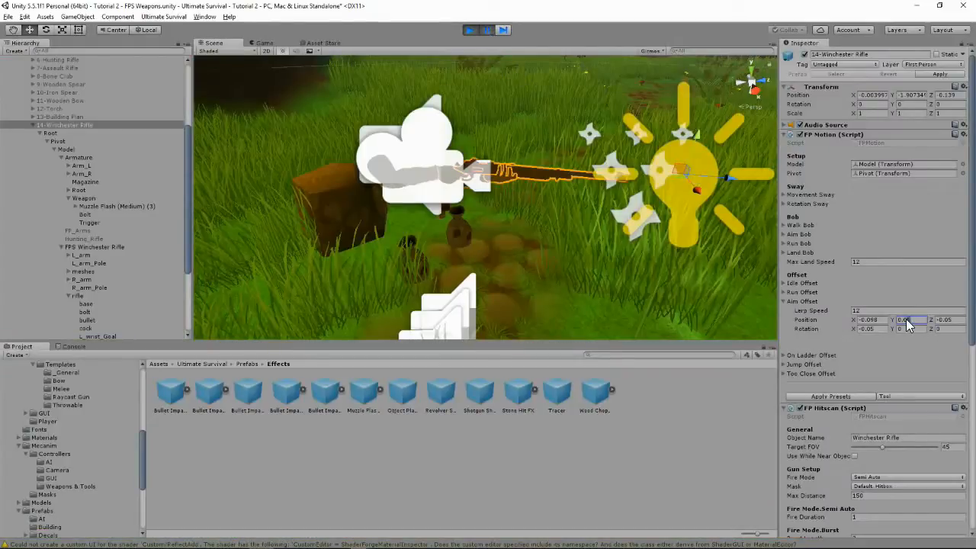
left_click(907, 320)
left_click(488, 29)
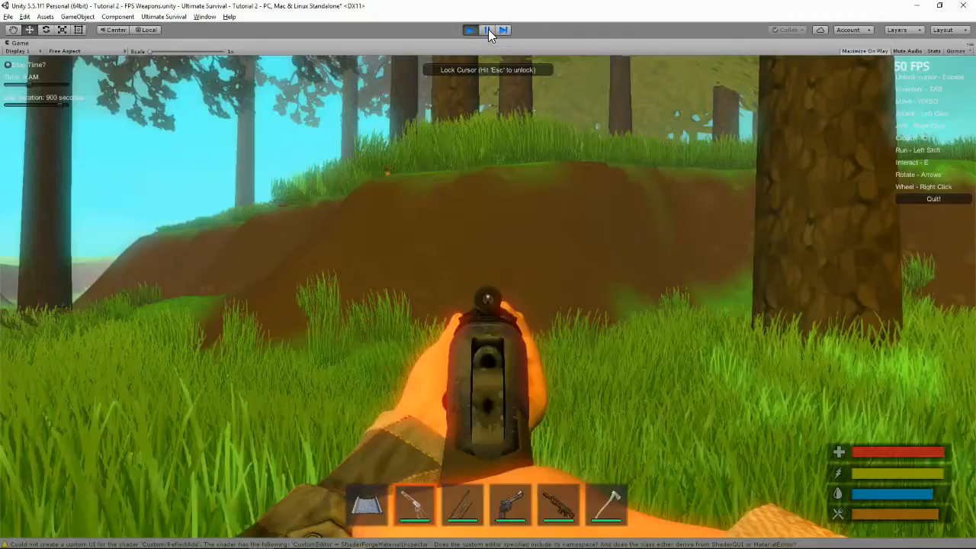
left_click(487, 29)
- Set the Aim Offset's Position Y to 0.051, check the aimed rifle in the running game and pause it
left_click(906, 320)
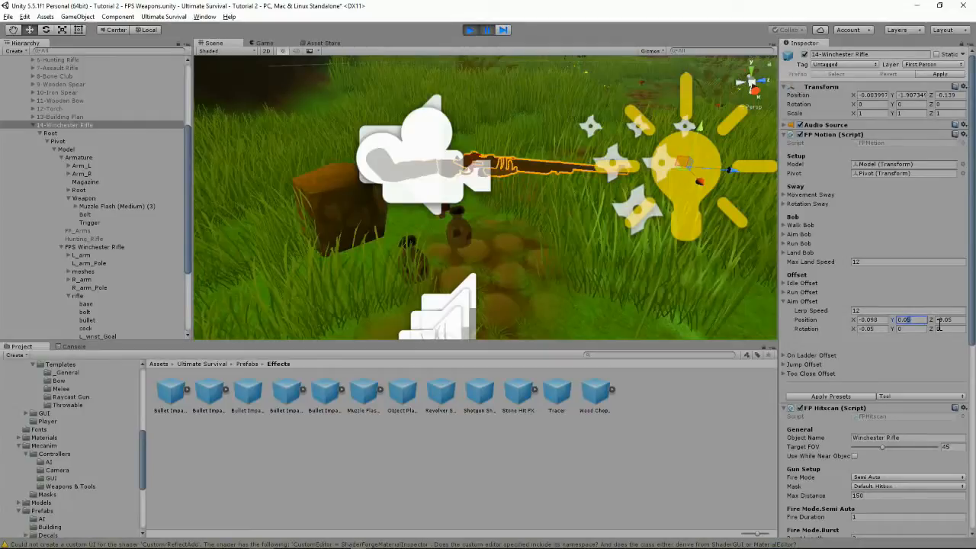
type("0.051")
left_click(484, 30)
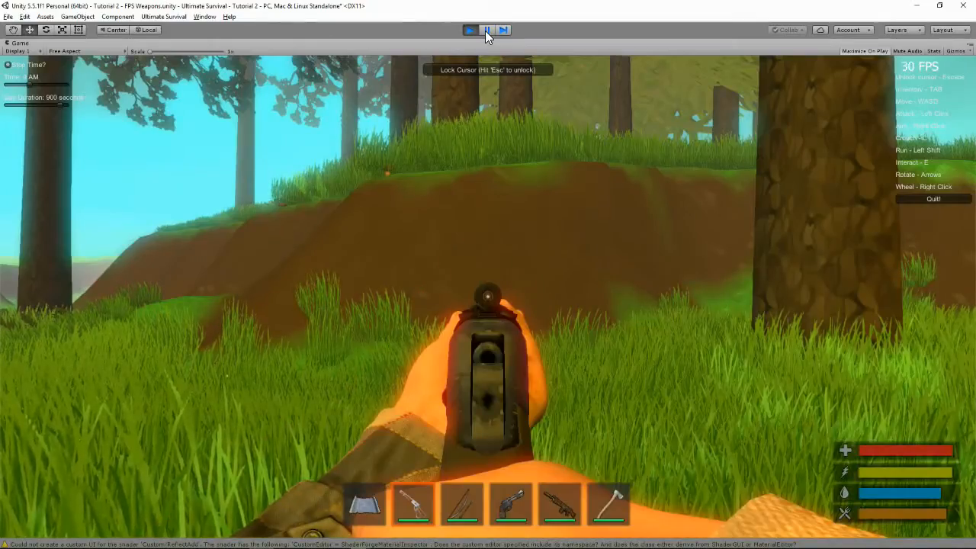
left_click(485, 30)
left_click(917, 320)
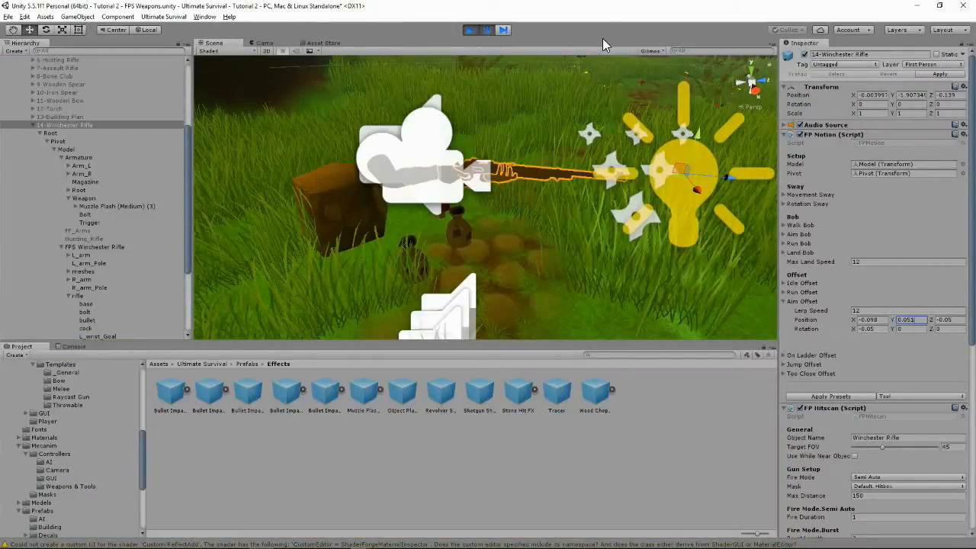
left_click(486, 30)
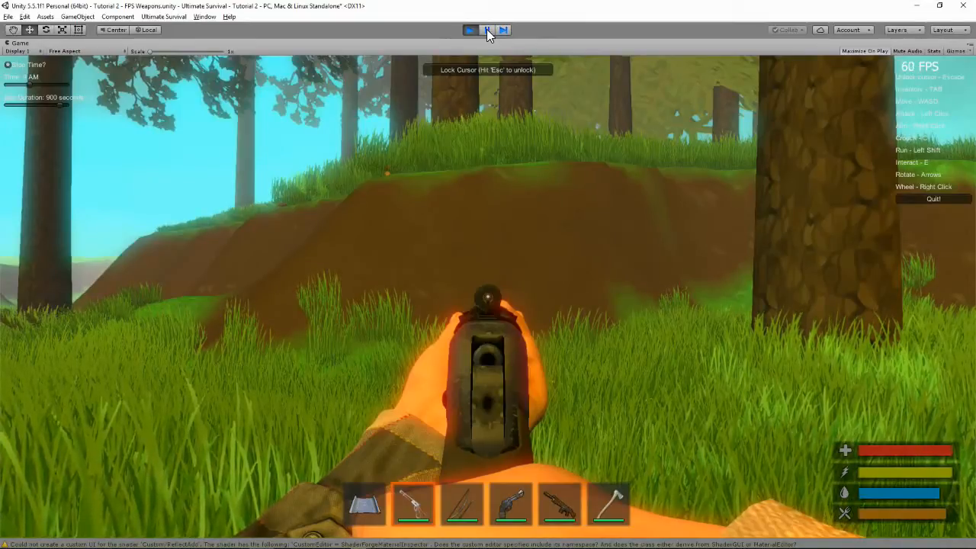
left_click(487, 30)
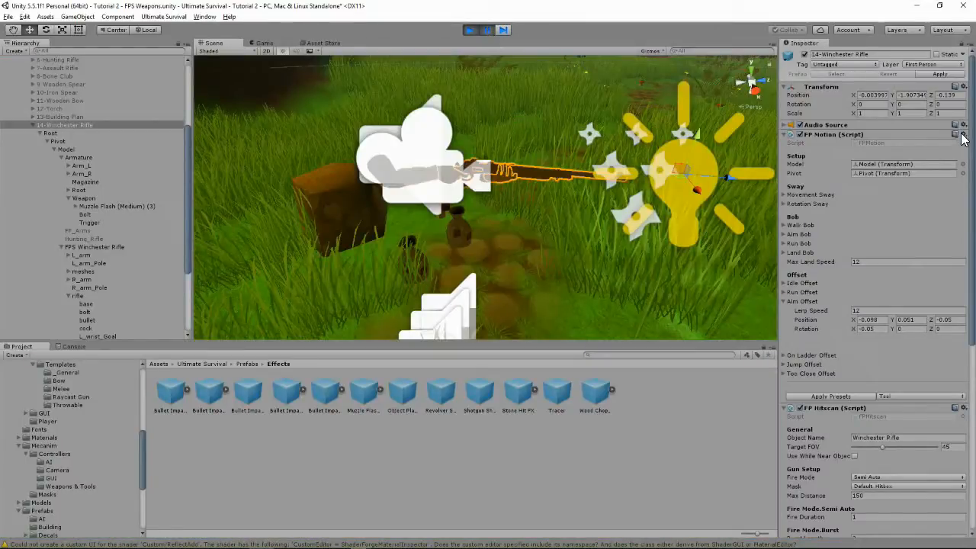
- Copy the FP Motion component of 14-Winchester Rifle and select the rifle's Model object
left_click(962, 134)
left_click(918, 195)
left_click(62, 148)
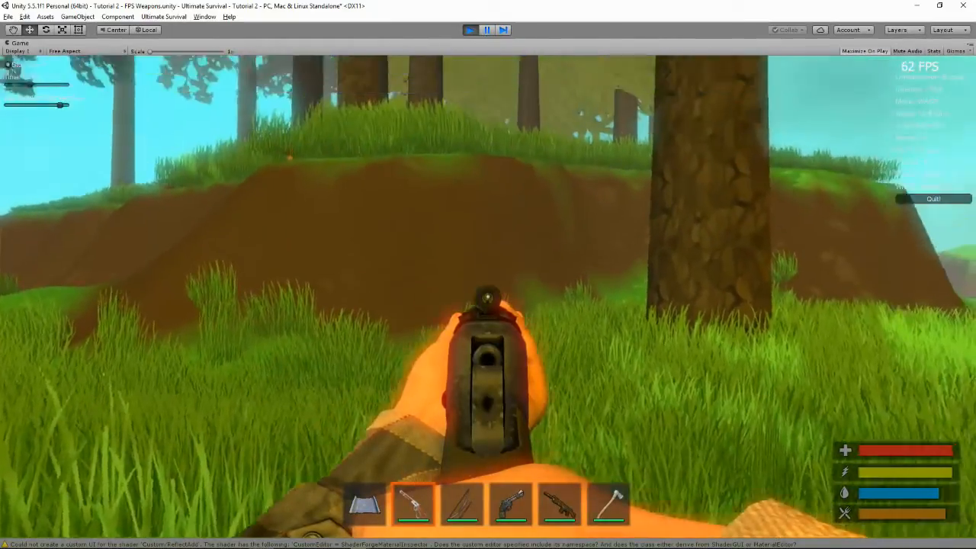
- Test-fire the Winchester Rifle while aiming and from the hip in the running game, and stop play mode
left_click(487, 297)
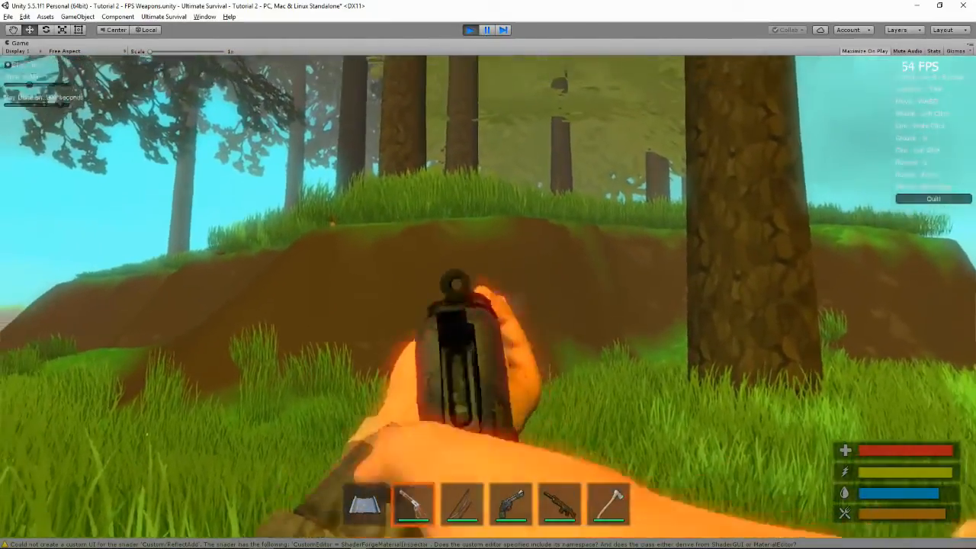
left_click(488, 297)
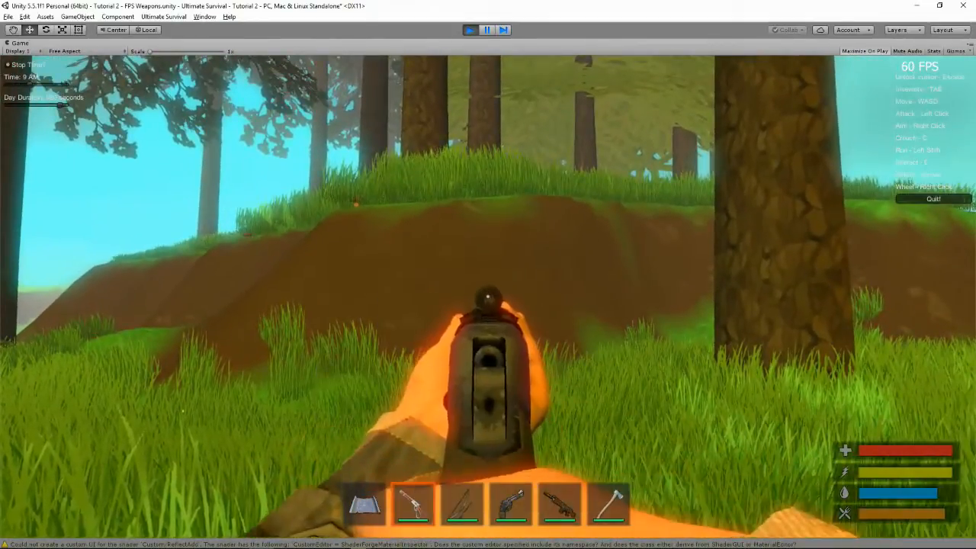
left_click(488, 297)
left_click(488, 296)
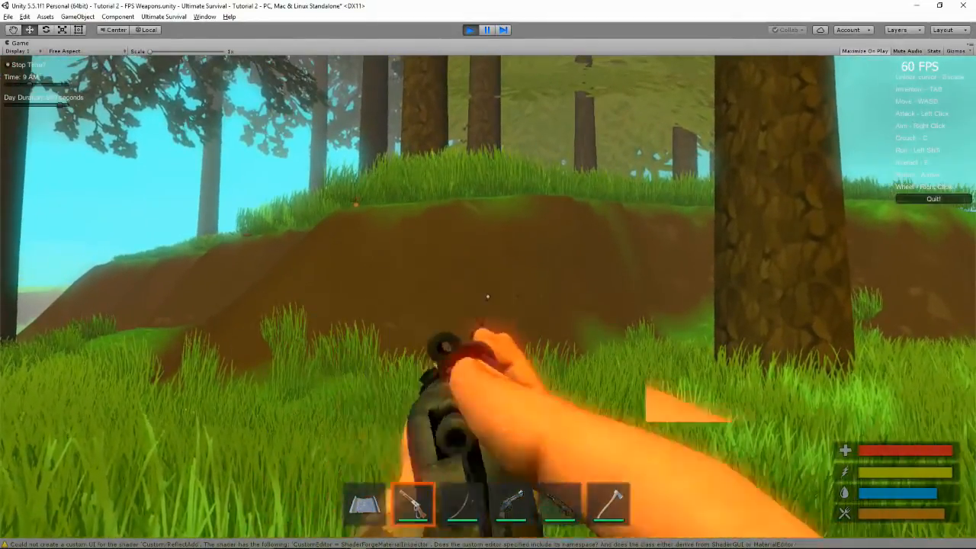
left_click(488, 297)
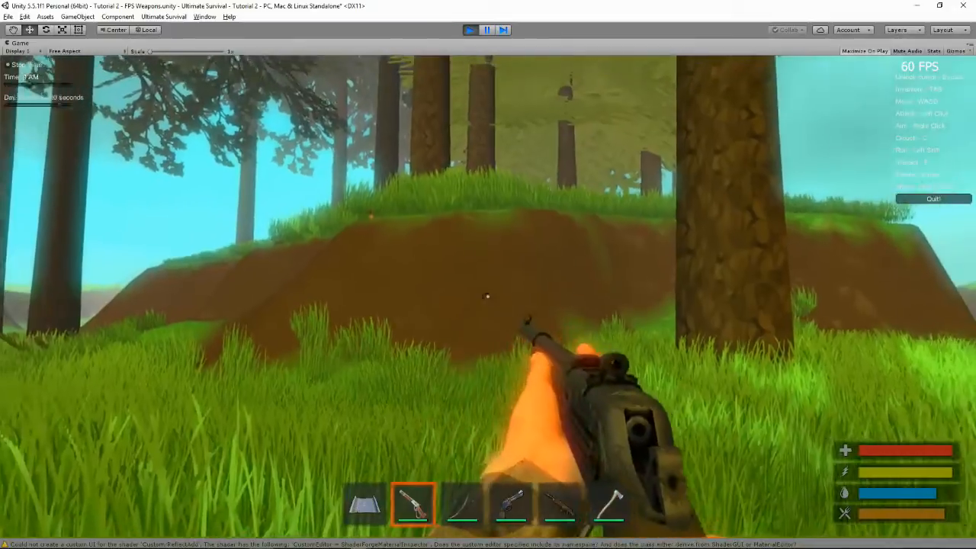
left_click(487, 296)
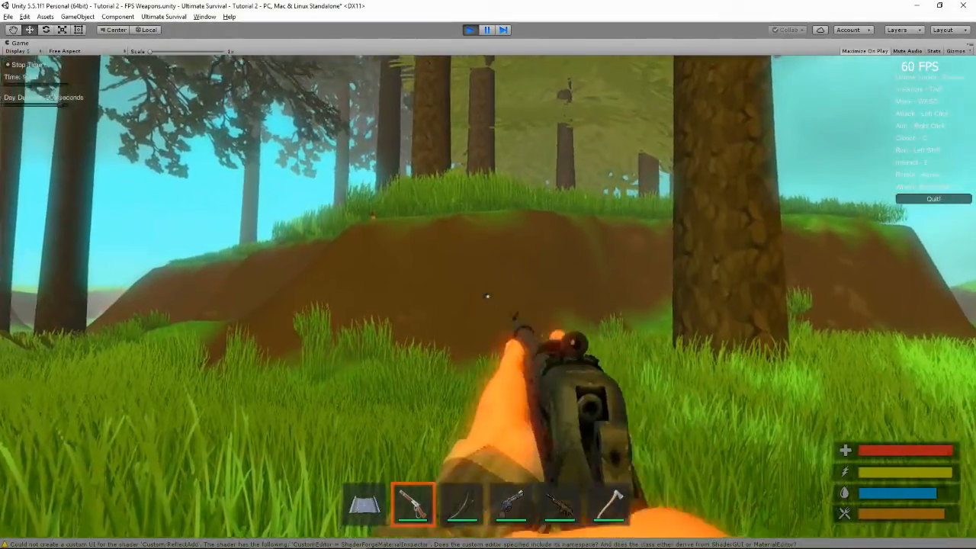
right_click(487, 295)
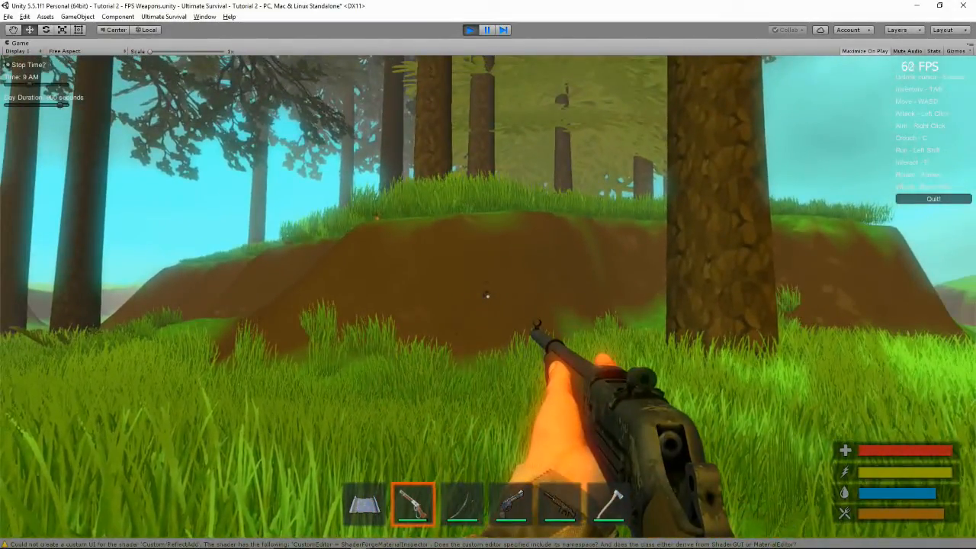
key("w")
key("Escape")
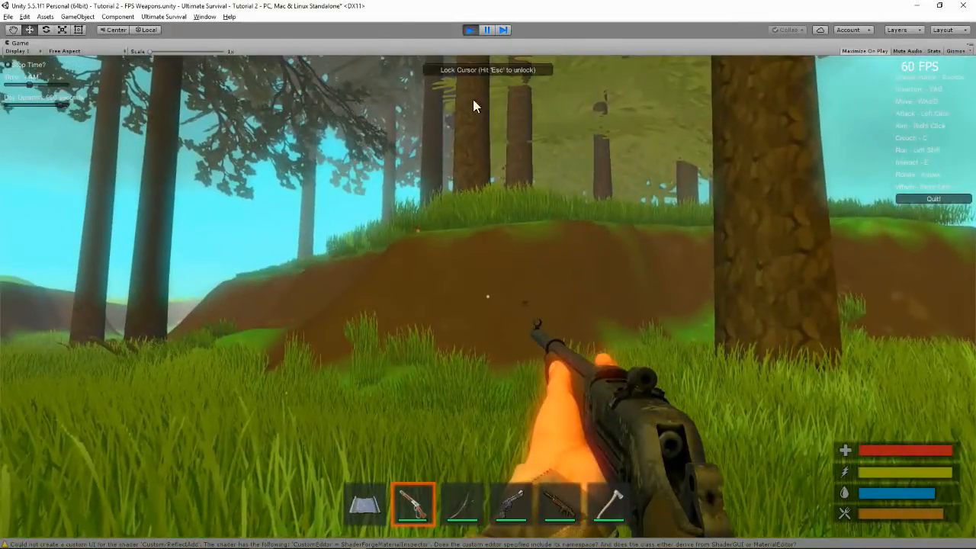
left_click(469, 29)
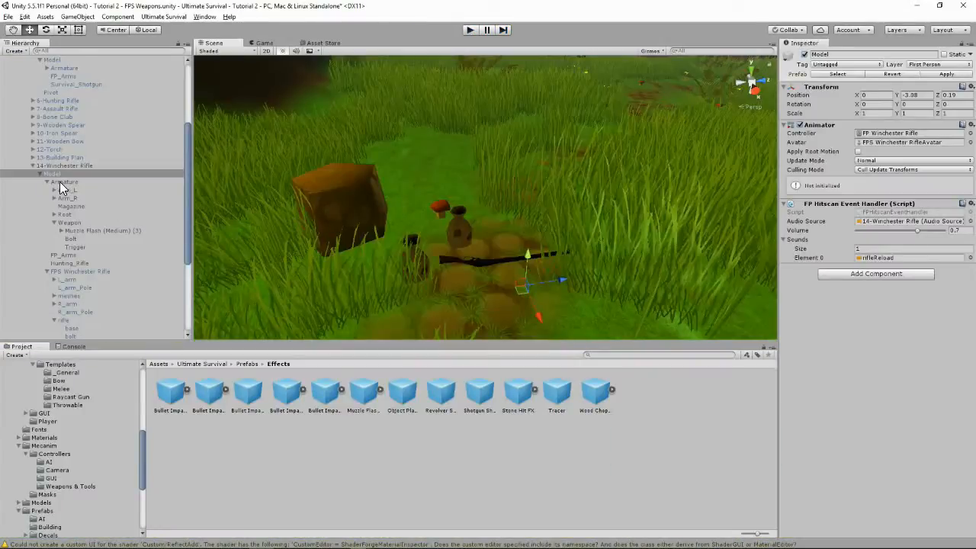
- Paste the copied FP Motion values onto the FP Motion component of 14-Winchester Rifle
left_click(55, 166)
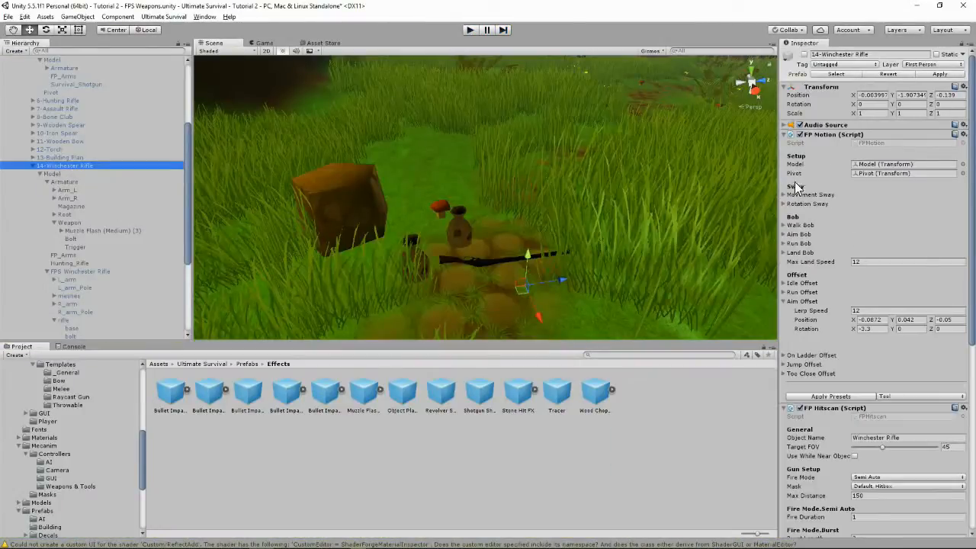
left_click(964, 135)
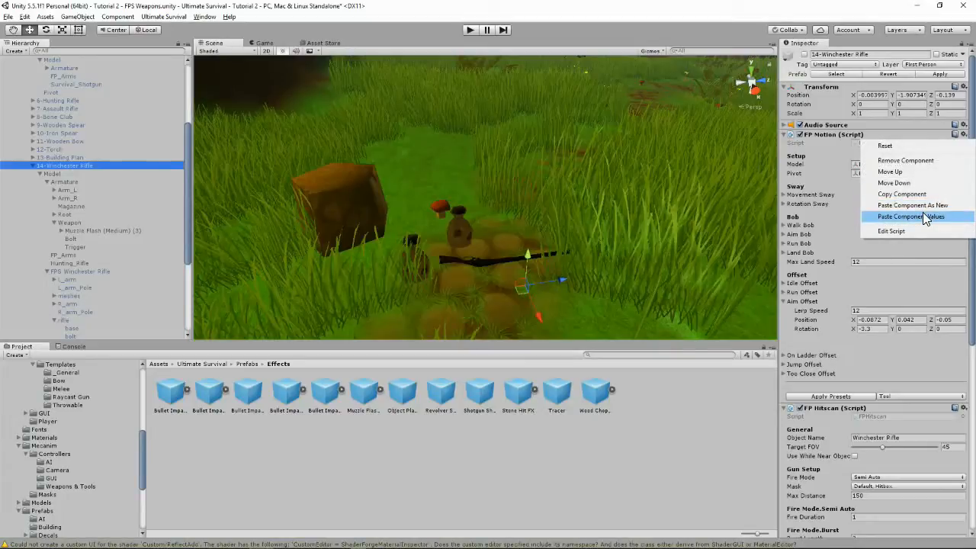
left_click(923, 215)
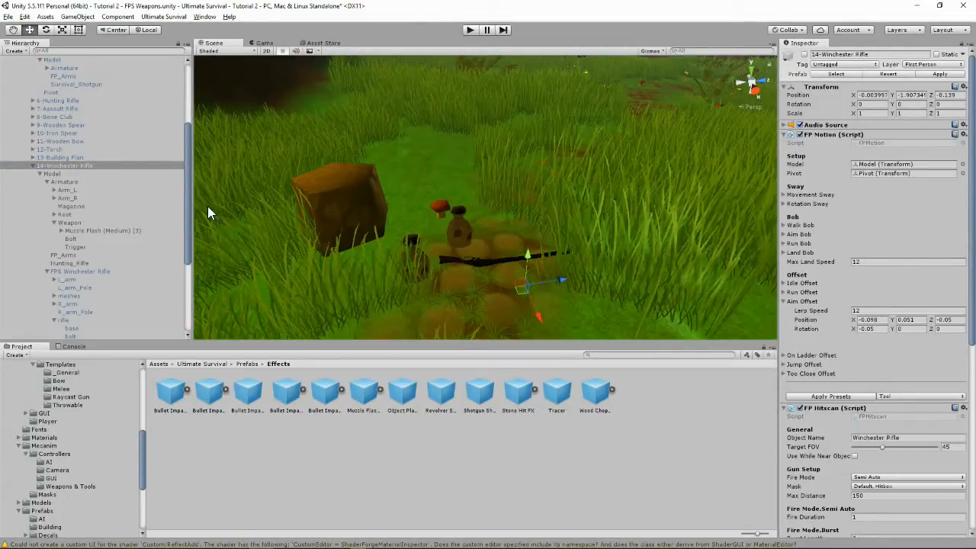
- Activate 14-Winchester Rifle and move it forward in the scene to a Z position of -0.047
double_click(62, 163)
scroll(427, 228, "up", 3)
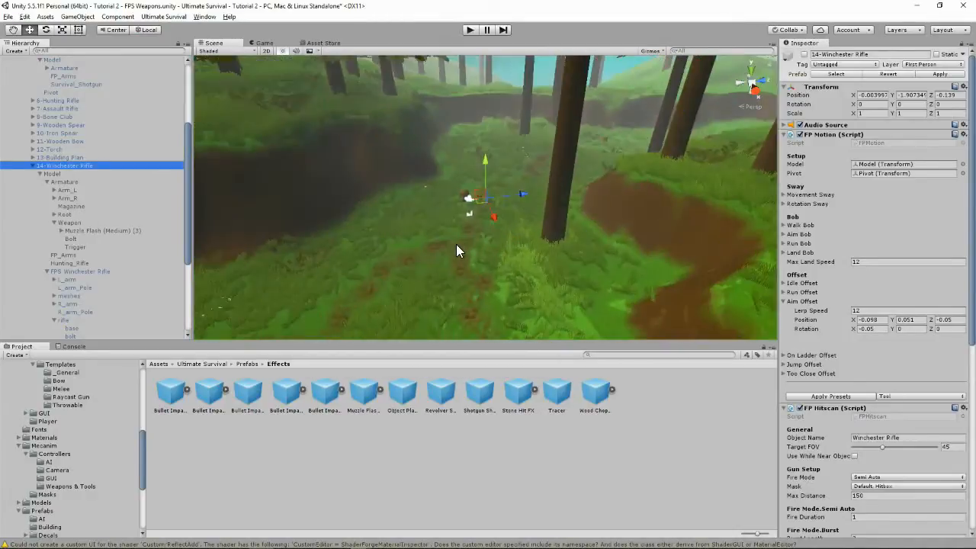
scroll(456, 244, "up", 6)
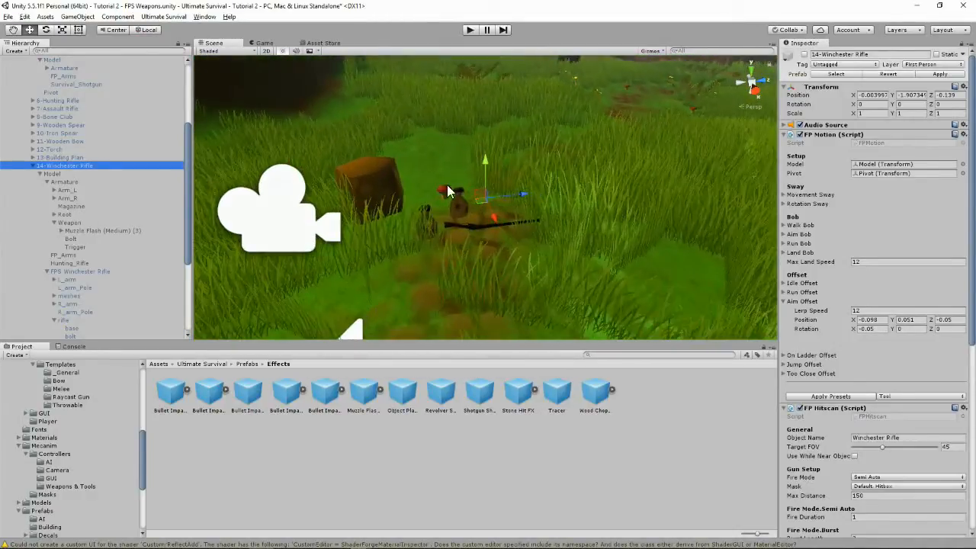
left_click(804, 54)
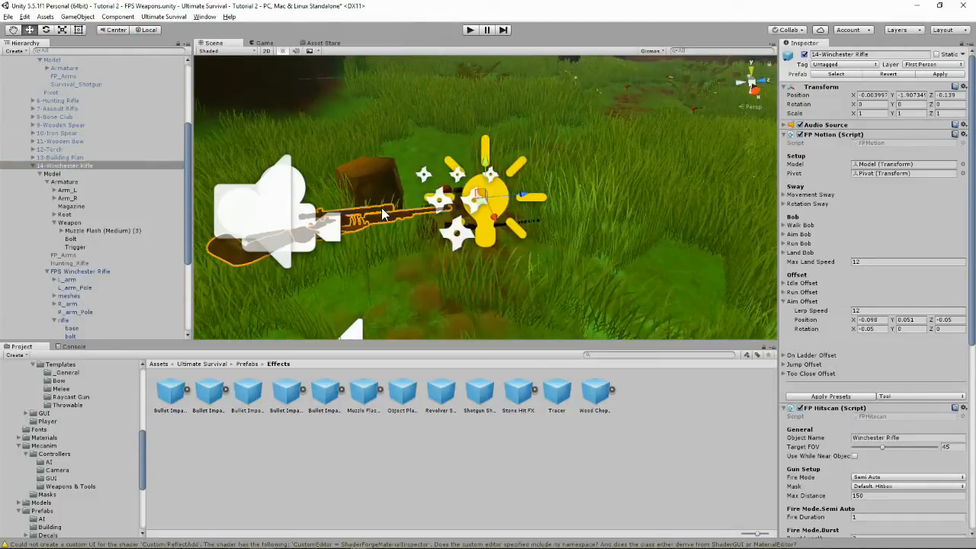
mouse_move(480, 194)
left_mouse_down()
mouse_move(491, 192)
mouse_move(478, 183)
mouse_move(491, 193)
left_mouse_up()
- Run the game, pick up and equip the Winchester Rifle, test aiming and firing, and stop play mode
left_click(470, 29)
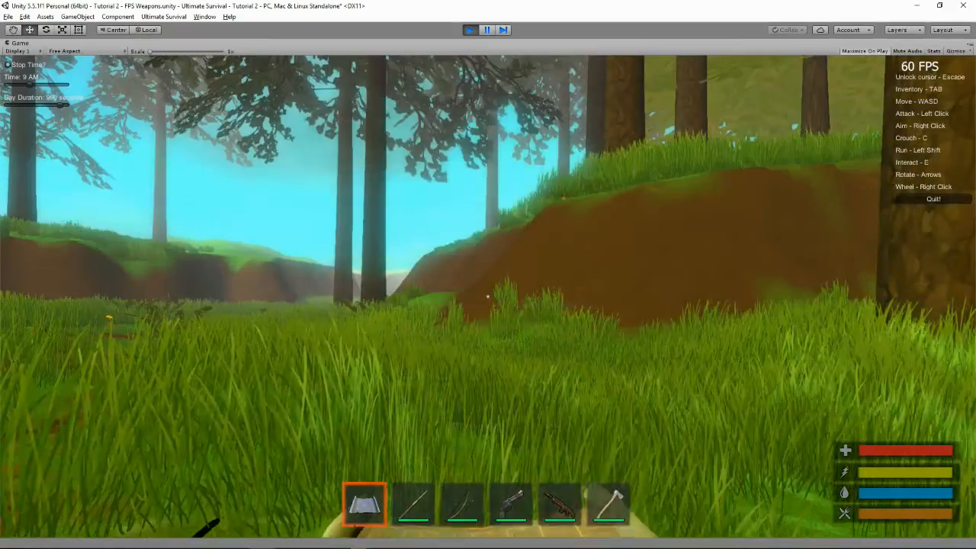
key("e")
key("Tab")
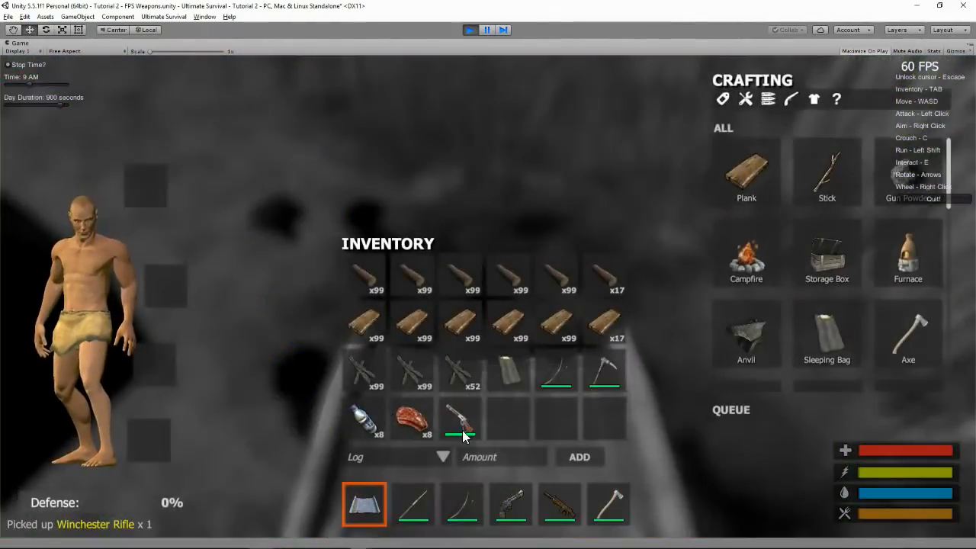
key("Tab")
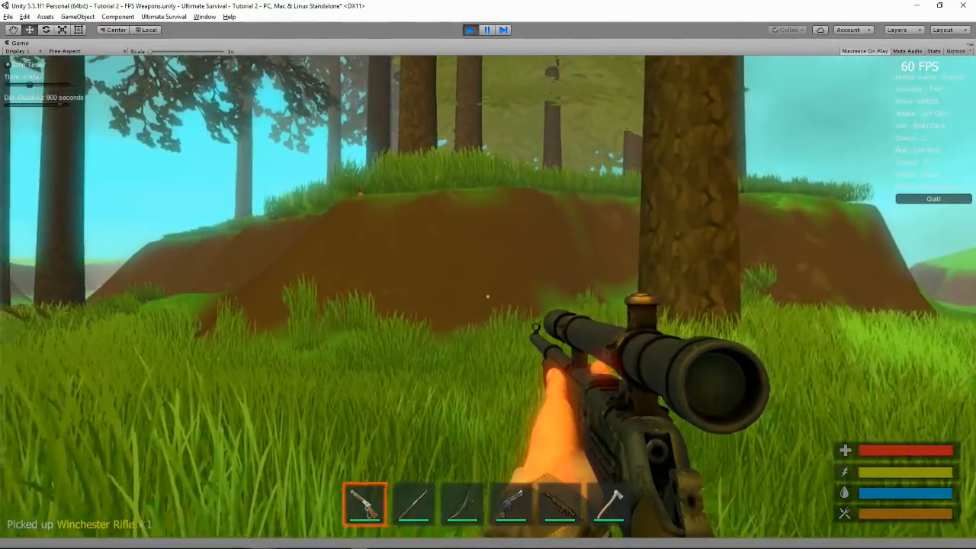
right_click(488, 295)
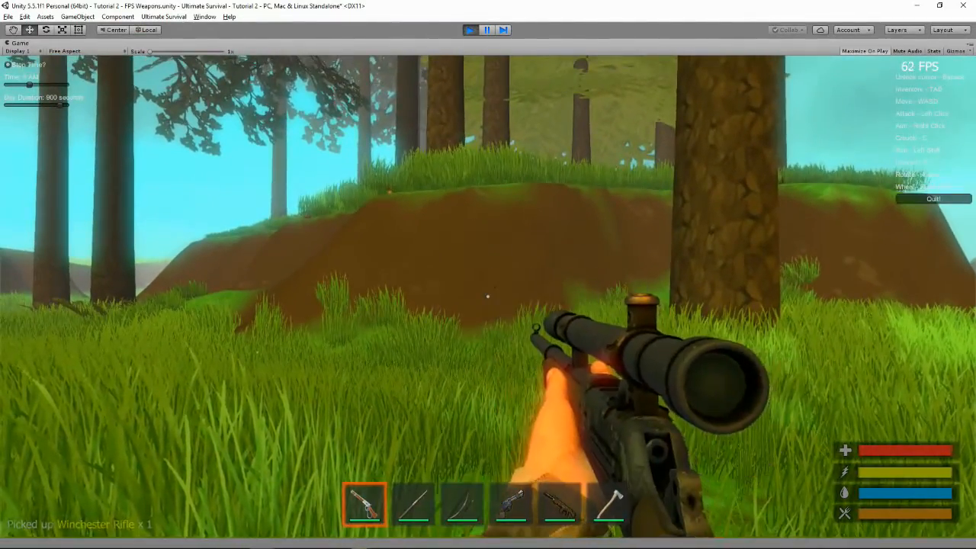
right_click(488, 296)
left_click(488, 295)
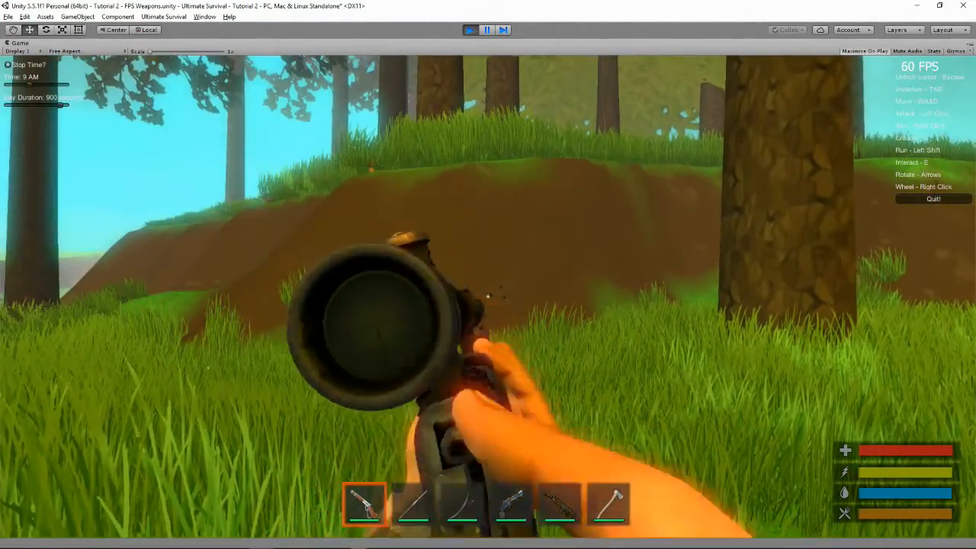
left_click(488, 295)
right_click(488, 296)
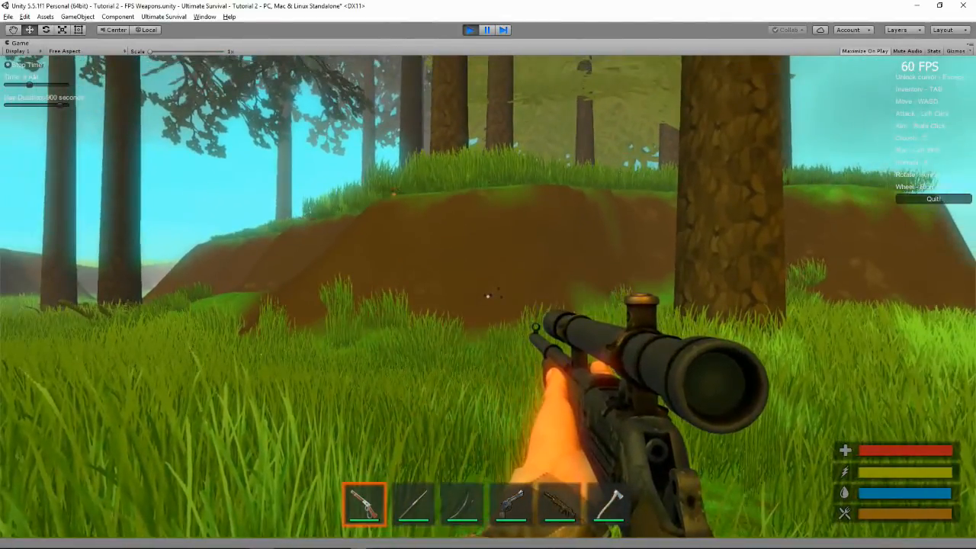
key("Escape")
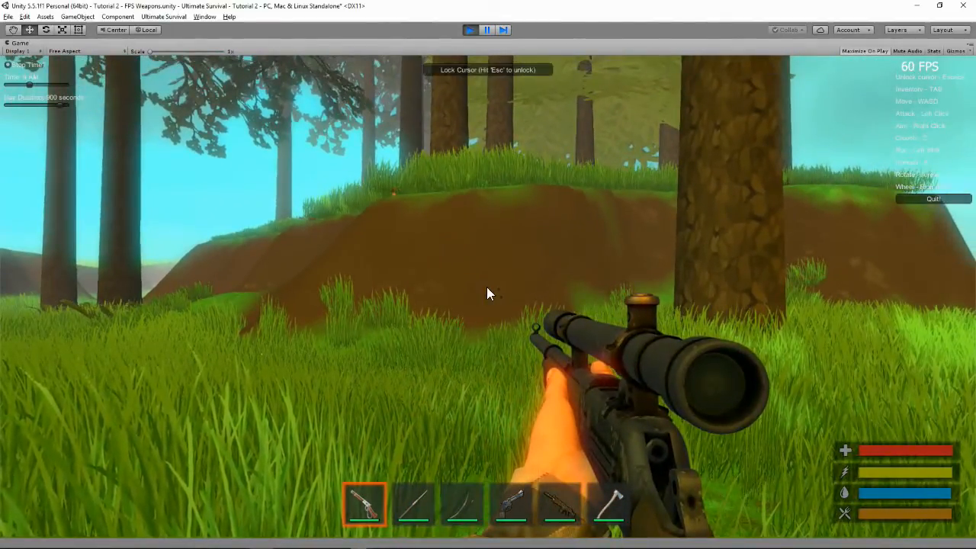
left_click(471, 28)
- Deactivate the scope object under rifle in FPS Winchester Rifle
scroll(88, 307, "down", 5)
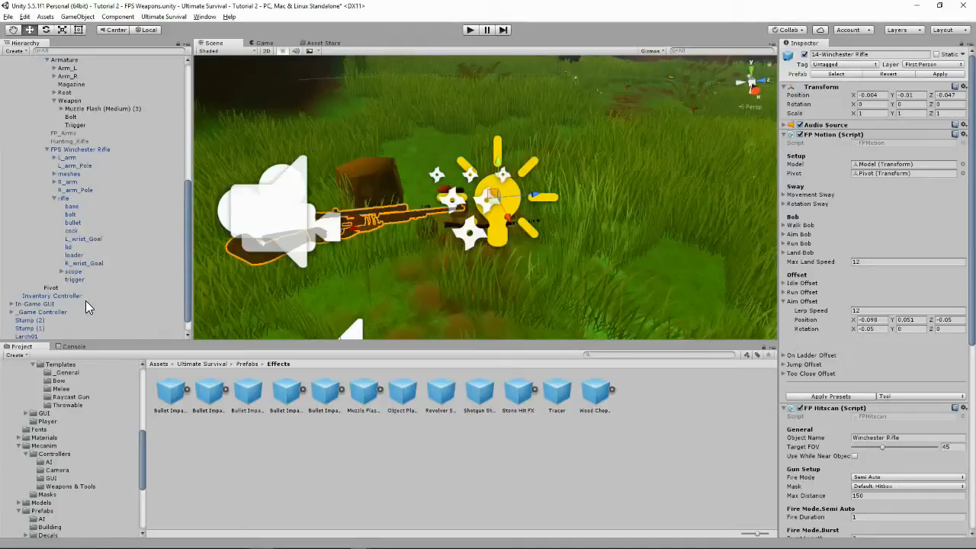
left_click(75, 271)
left_click(803, 55)
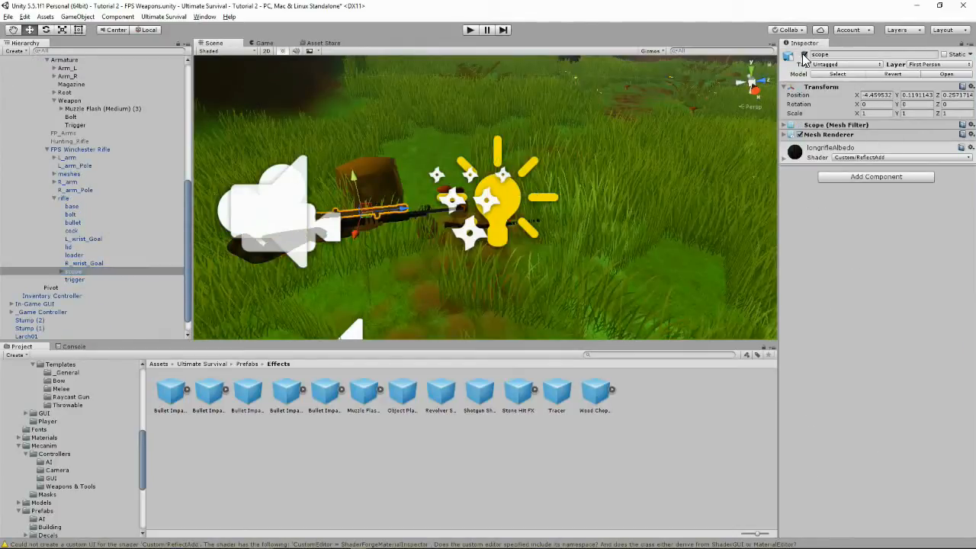
- Run the game, pick up and equip the Winchester Rifle, and test aiming and firing it without the scope
left_click(470, 30)
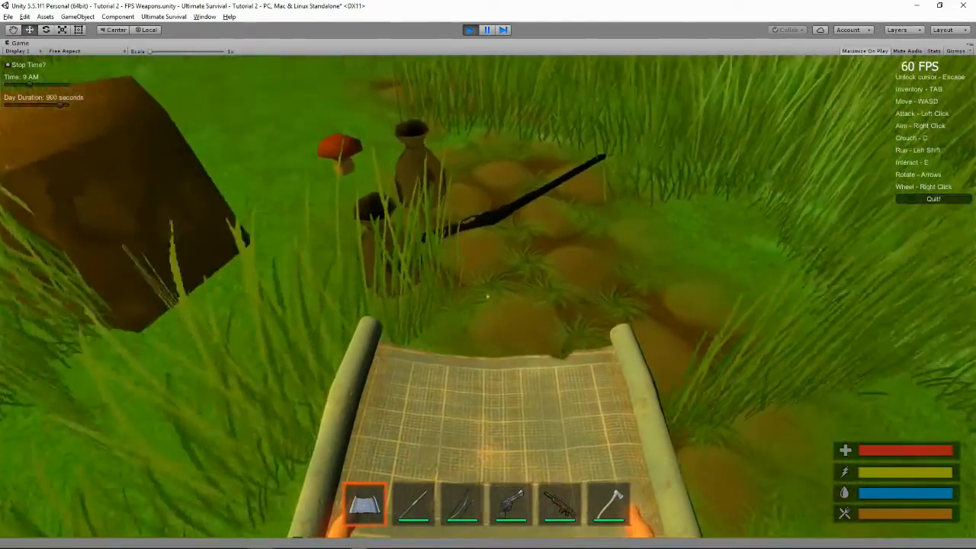
key("e")
key("Tab")
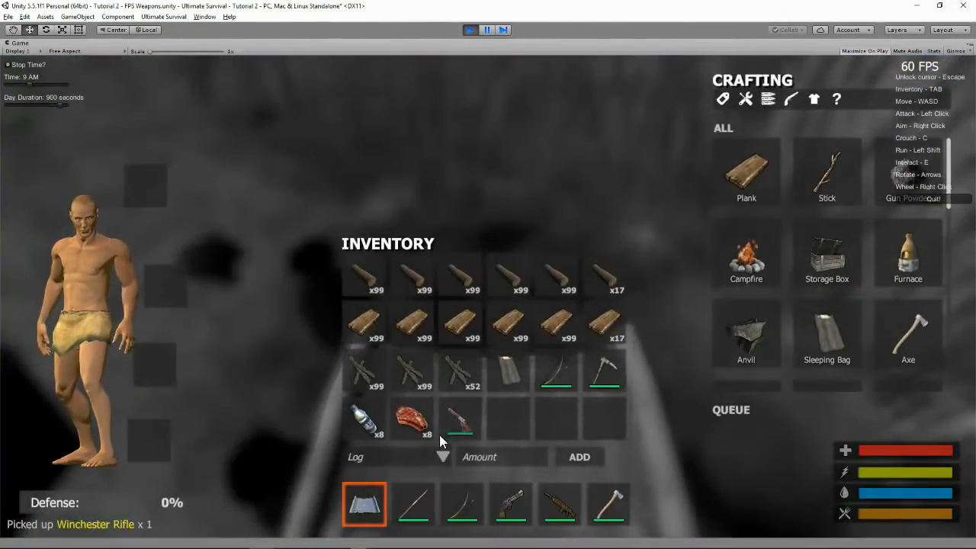
key("Tab")
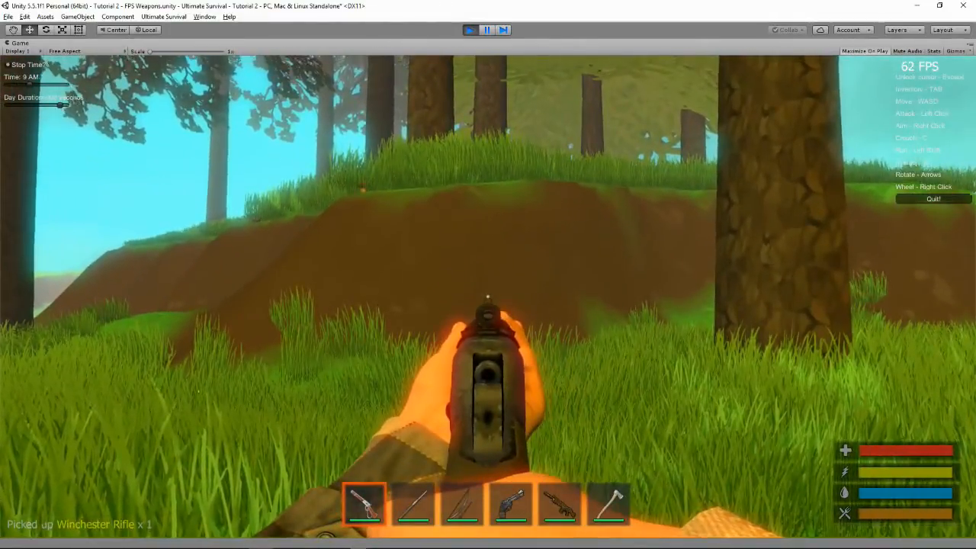
left_click(487, 296)
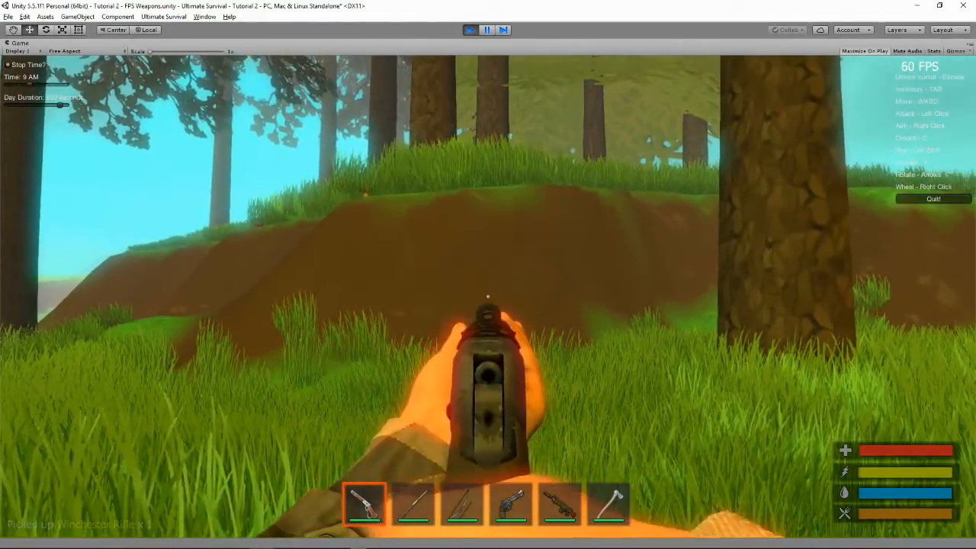
left_click(487, 296)
left_click(488, 297)
left_click(488, 296)
left_click(488, 297)
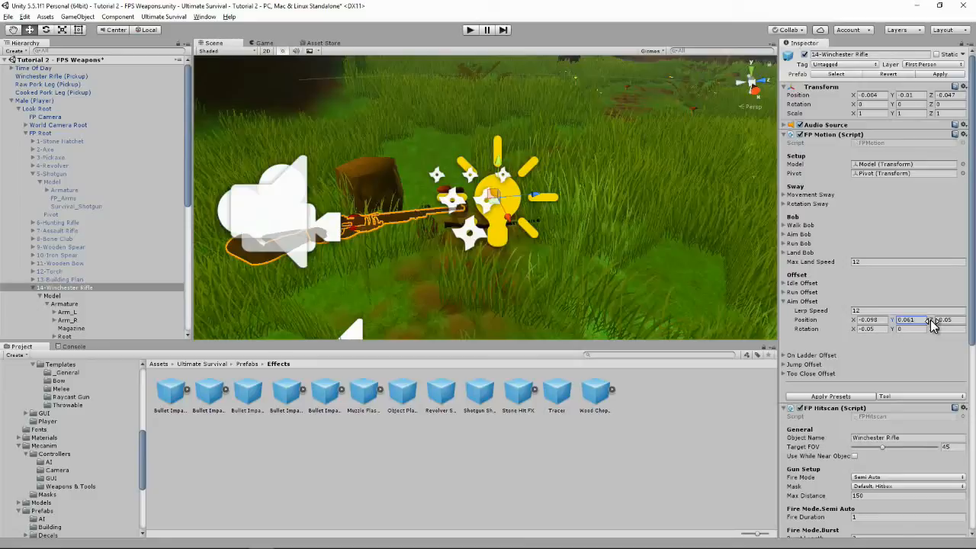
- Run the game again, equip the picked-up Winchester Rifle, and check the adjusted aim-down-sights alignment while aiming and firing
left_click(468, 31)
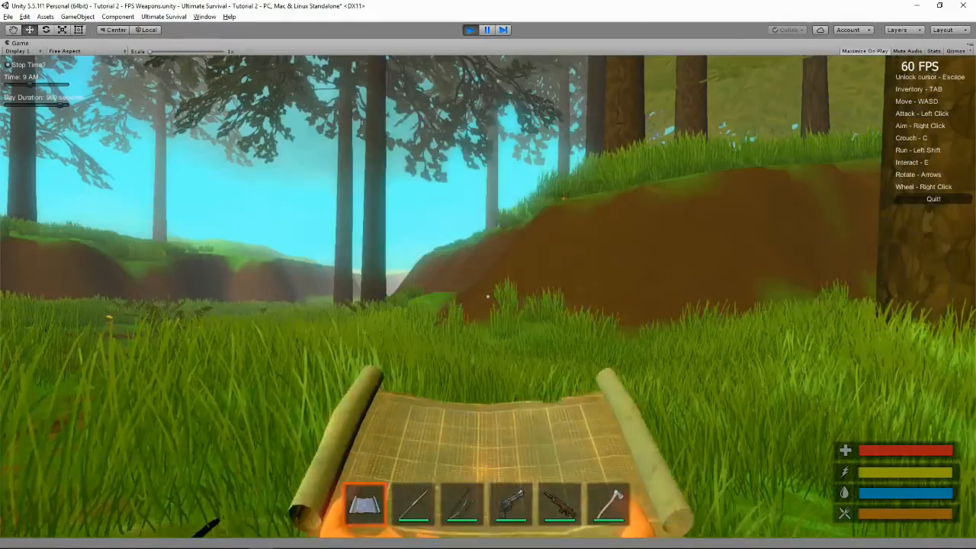
key("e")
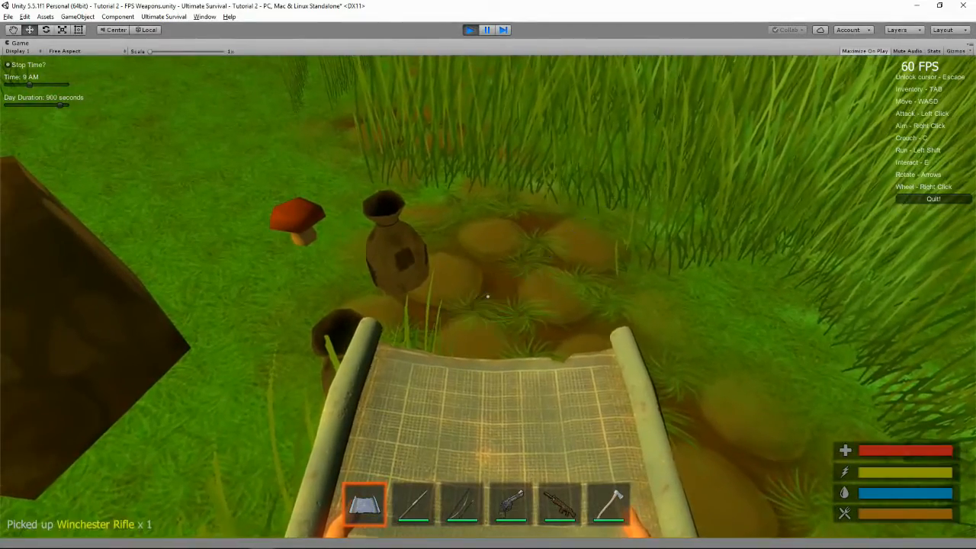
key("Tab")
key("Tab")
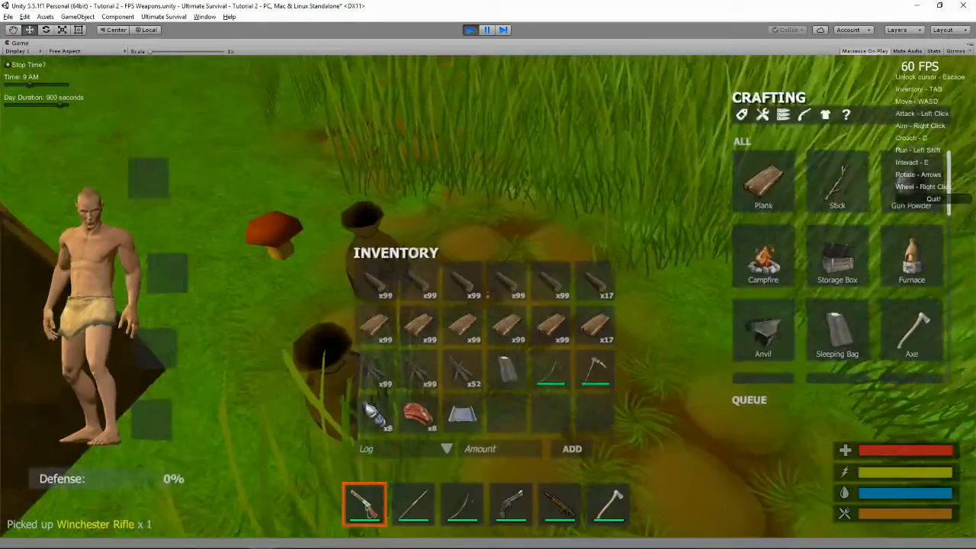
key("w")
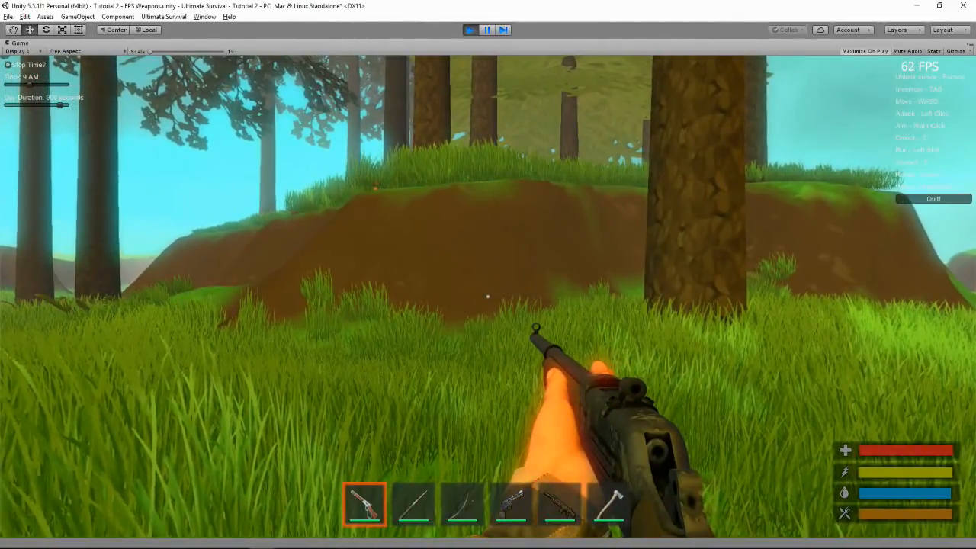
right_click(488, 297)
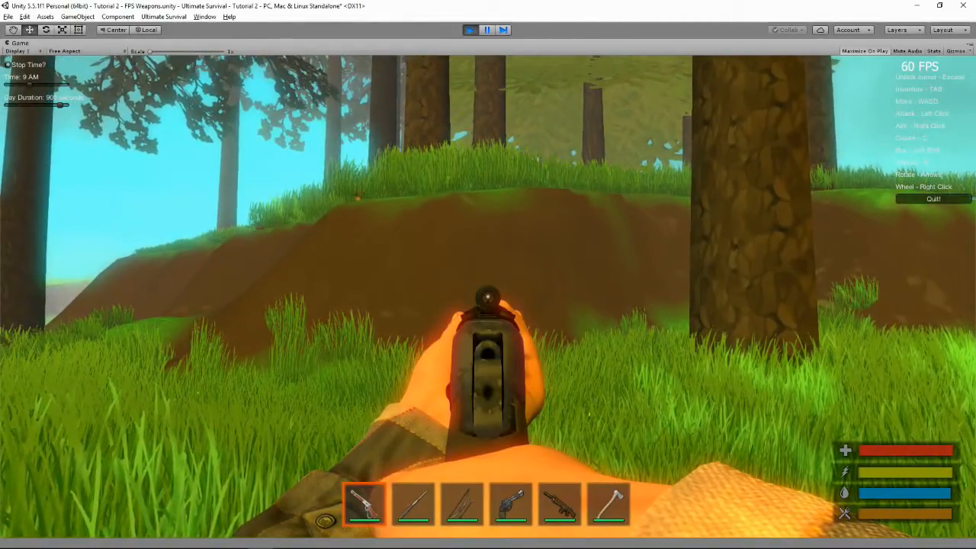
left_click(487, 296)
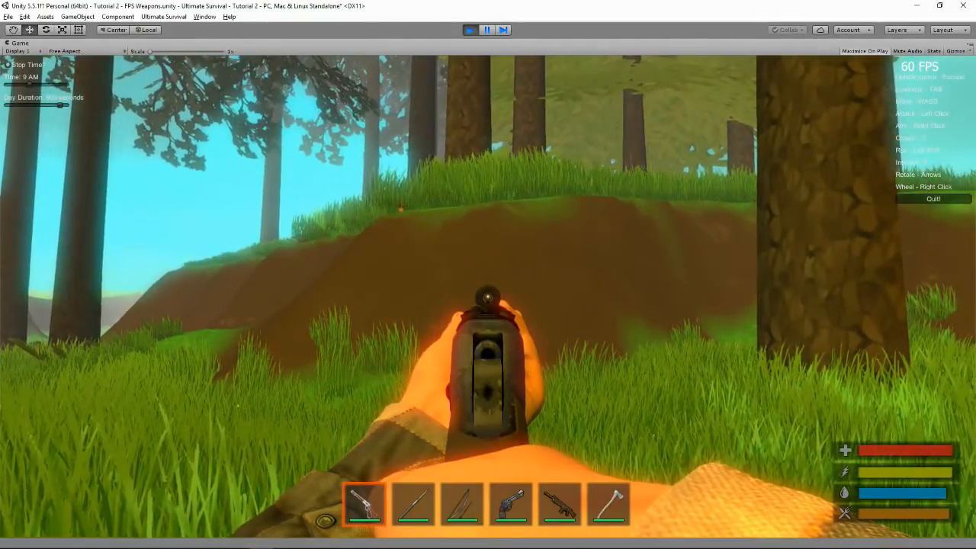
right_click(488, 296)
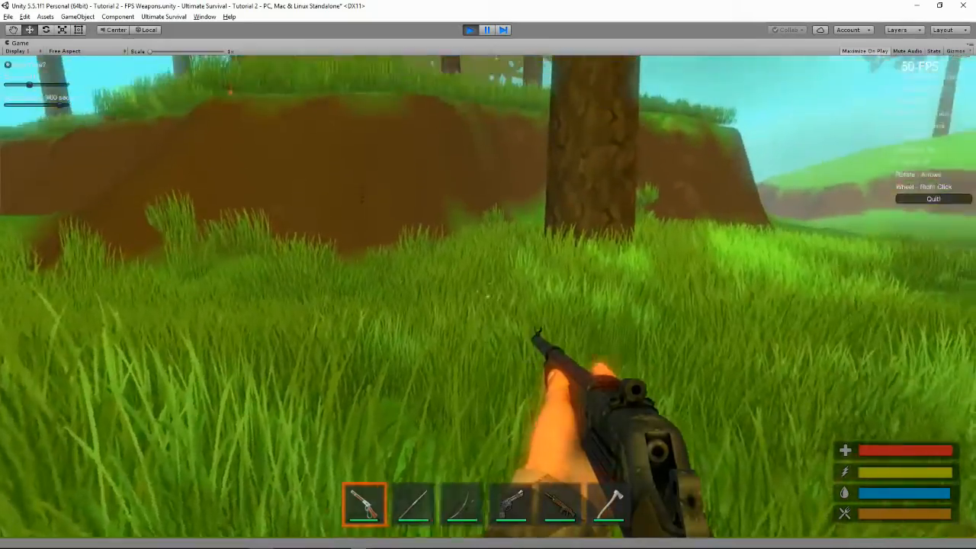
- Walk around the pickup area with the Winchester Rifle equipped to check its idle and walking pose
key("2")
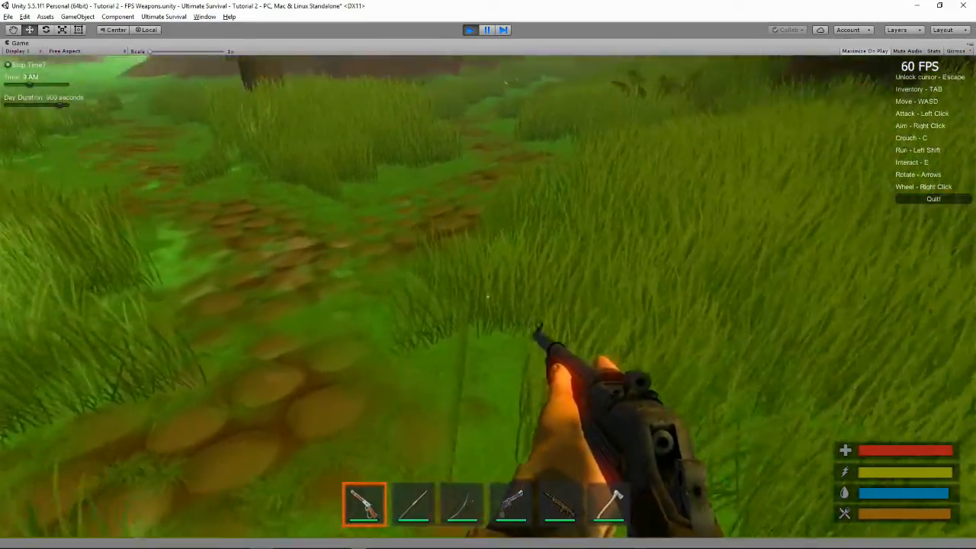
key("w")
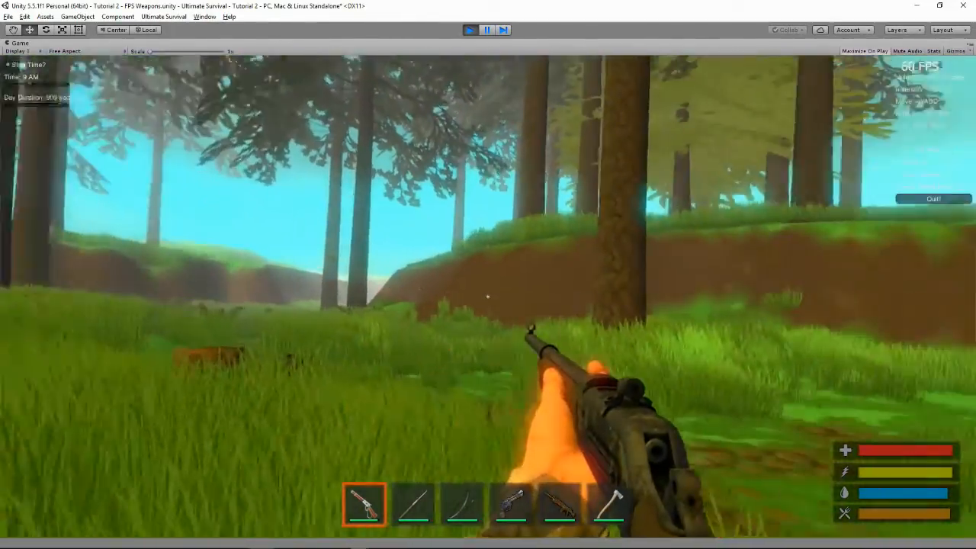
key("w")
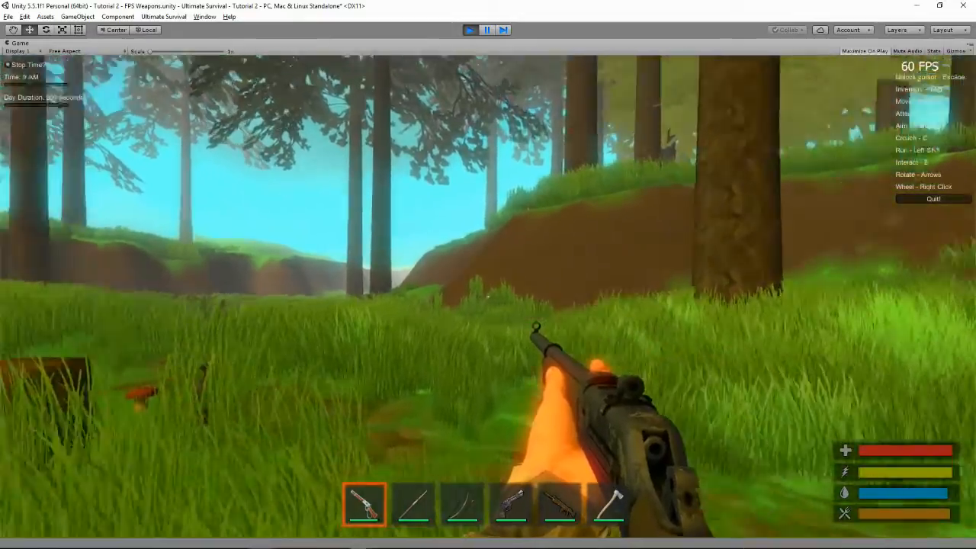
key("w")
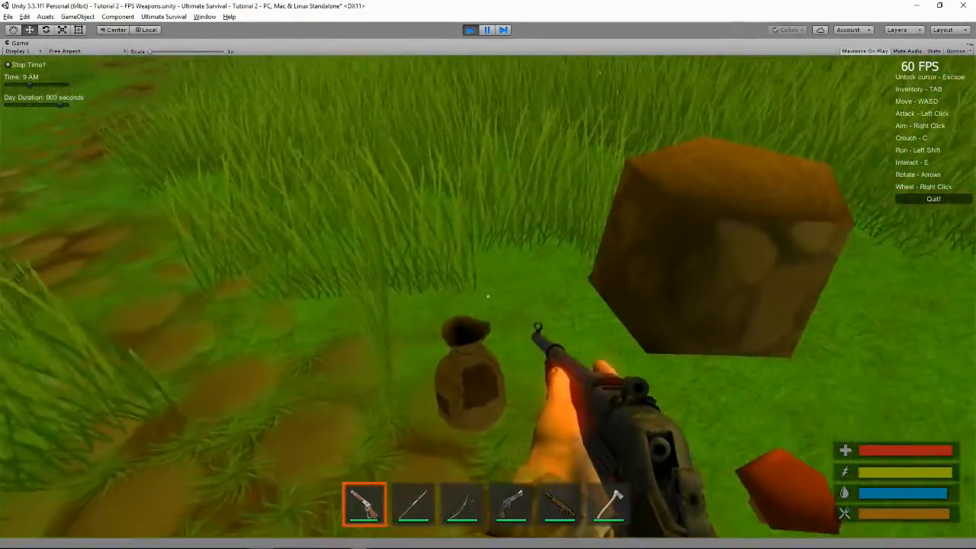
key("w")
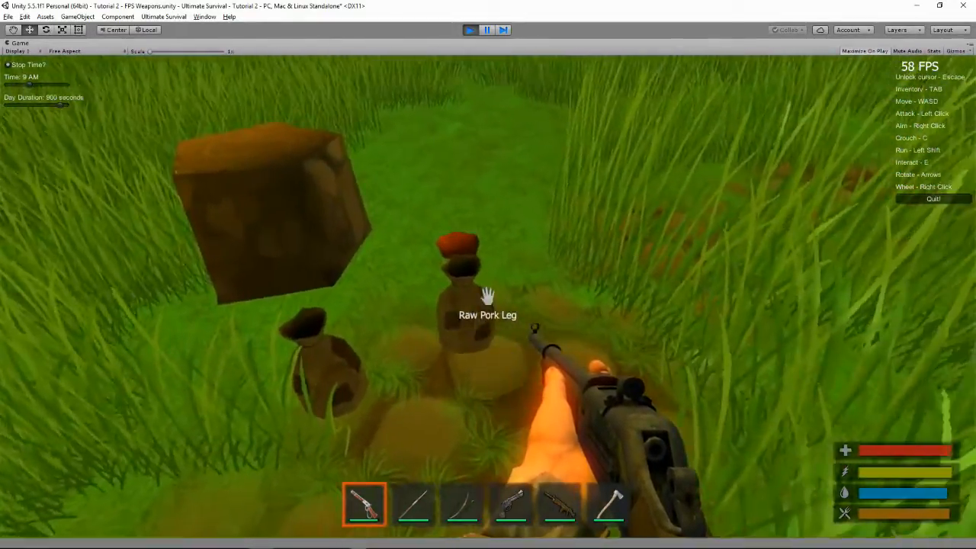
key("a")
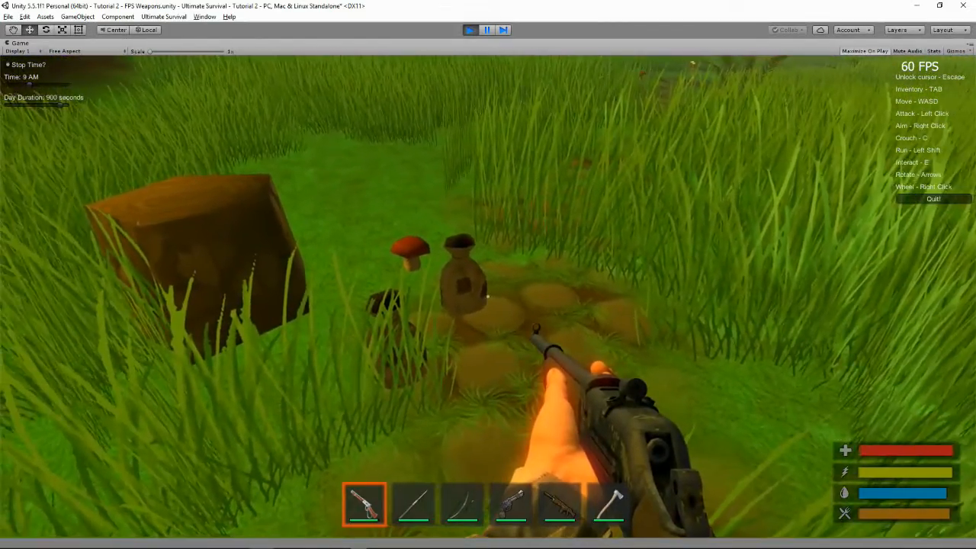
key("w")
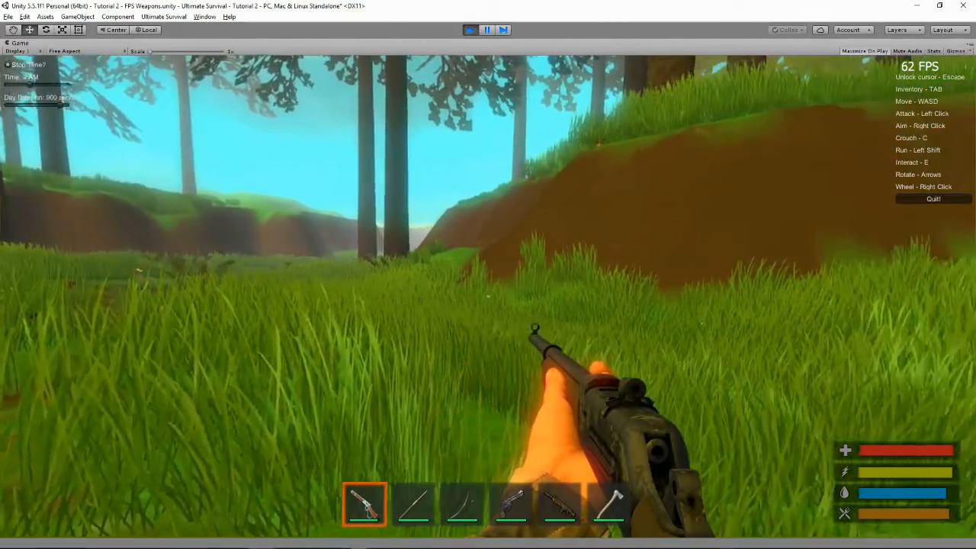
key("w")
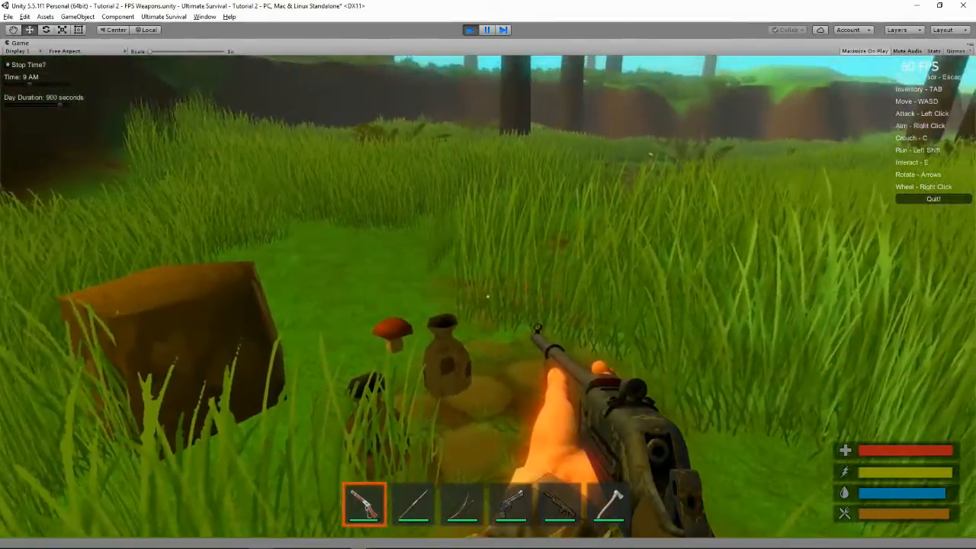
- View the Winchester Rifle's description and properties in the player inventory, and return to the game
key("Tab")
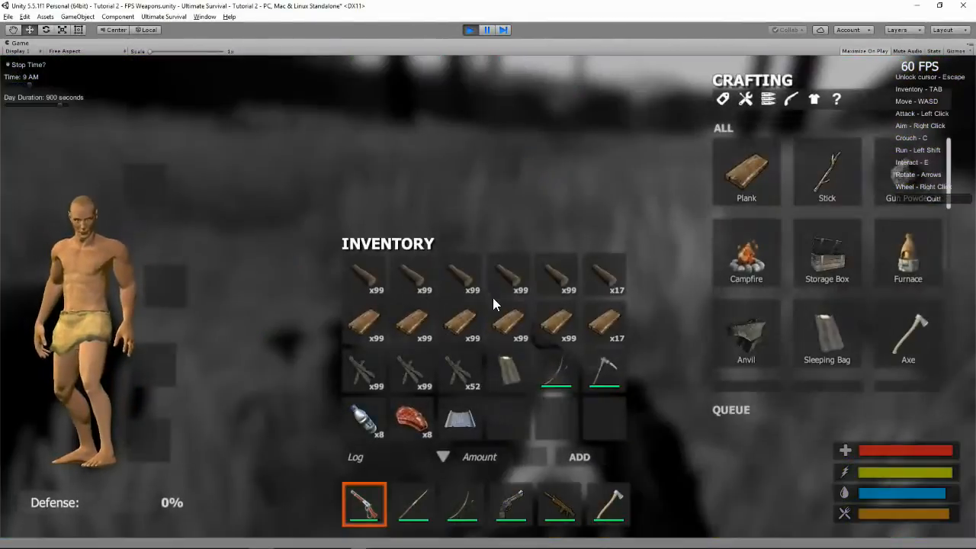
left_click(364, 501)
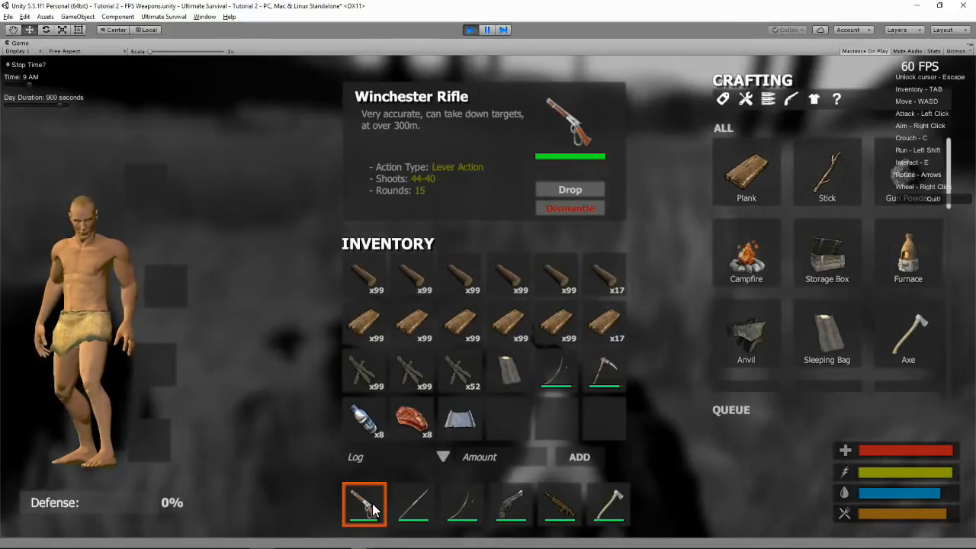
key("Tab")
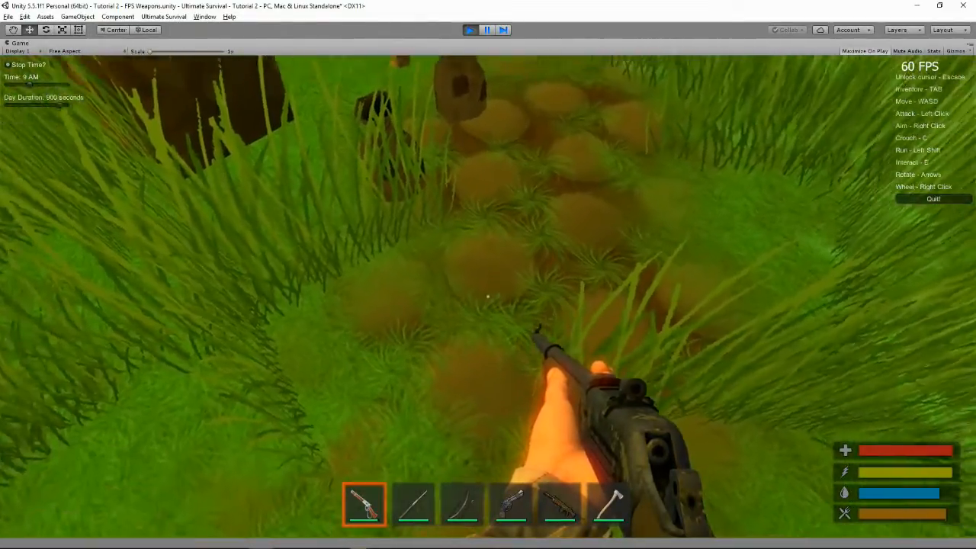
- Drop the Winchester Rifle from the inventory, pick it up from the ground, and re-equip it in the first hotbar slot
key("Tab")
left_click_drag(364, 504, 266, 451)
key("Tab")
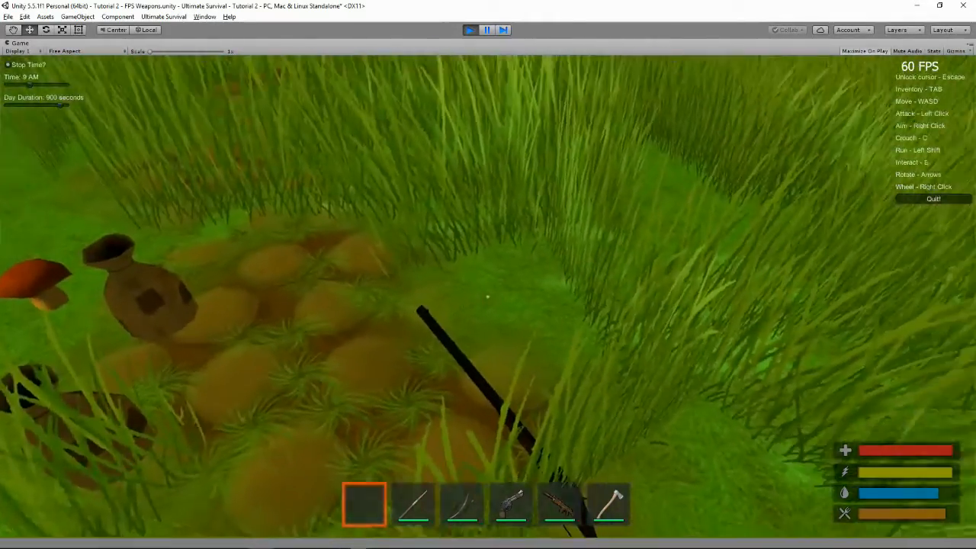
key("e")
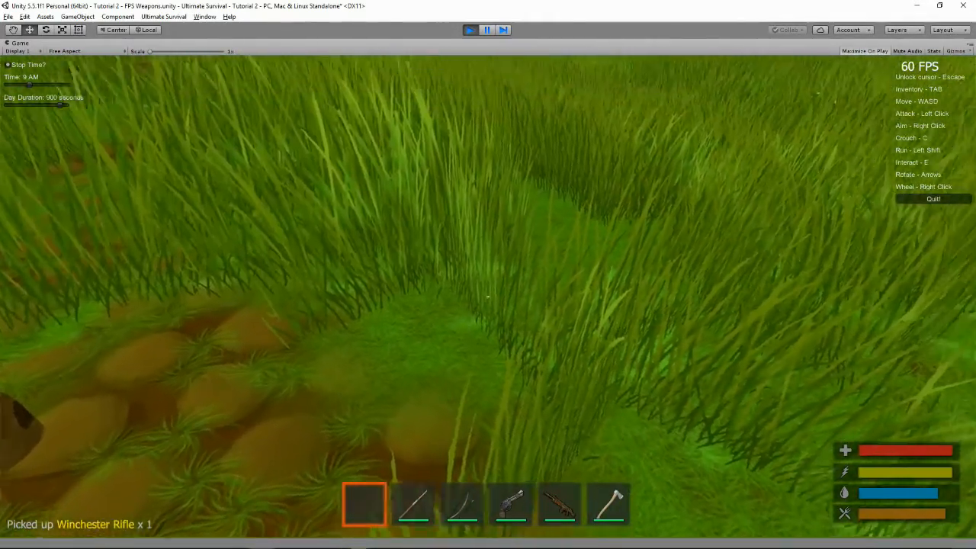
key("Tab")
left_click_drag(503, 416, 375, 497)
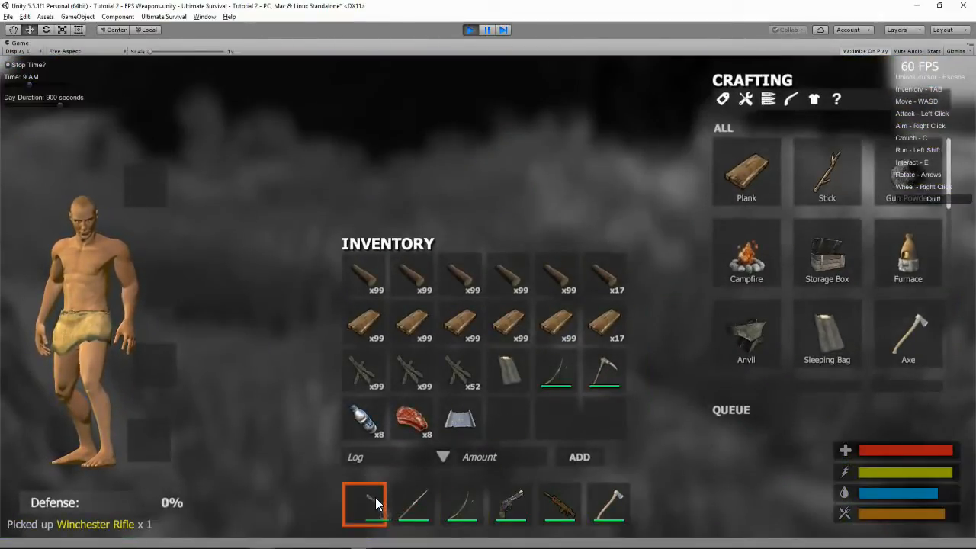
key("Tab")
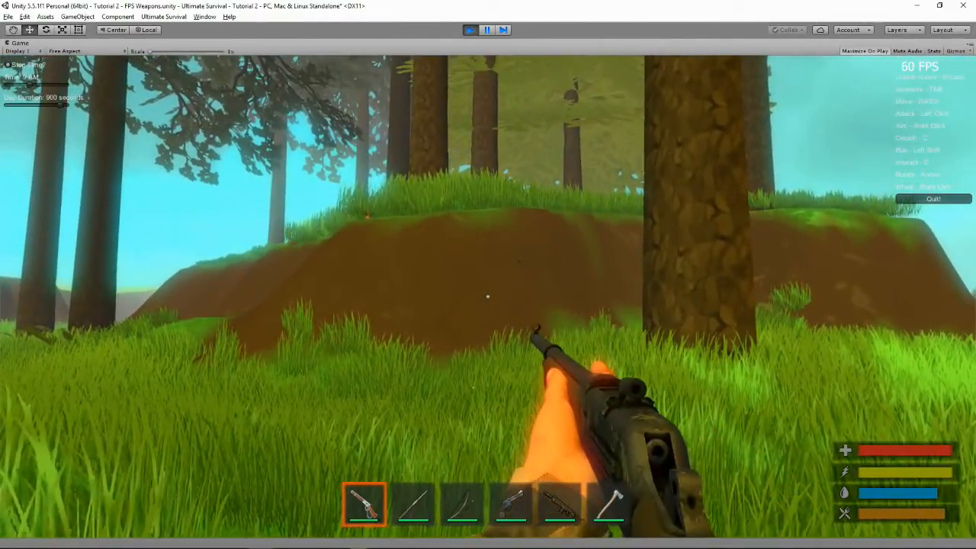
- Test firing the re-equipped Winchester Rifle from the hip at the dirt hill
left_click(488, 297)
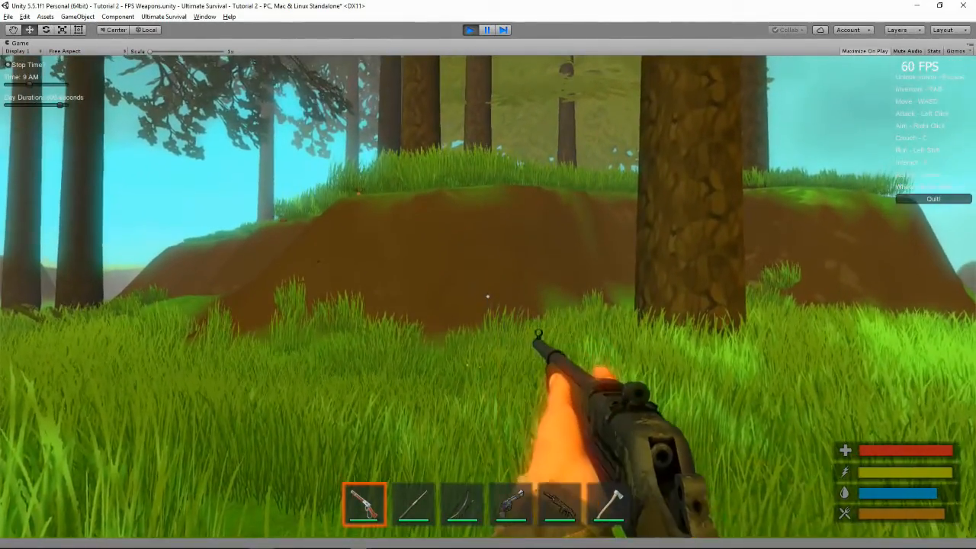
left_click(488, 296)
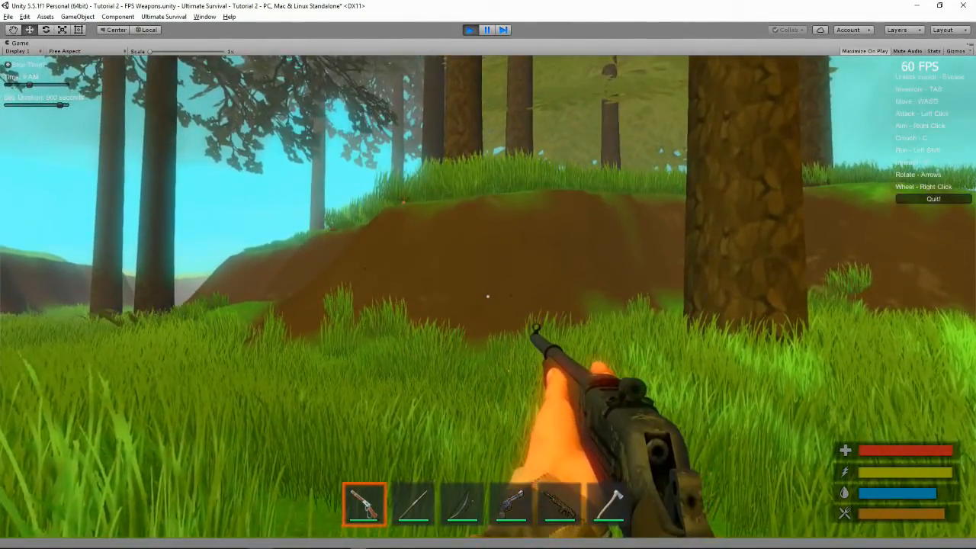
left_click(488, 296)
- Sprint and jump across the terrain with the Winchester Rifle to check its running and jumping motion
key("w")
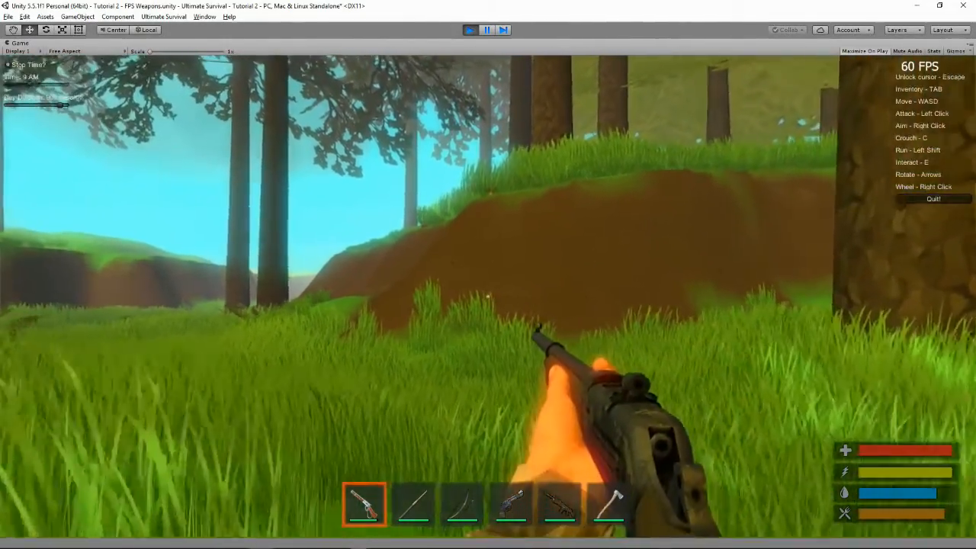
key("shift+w")
key("shift+w")
key("space")
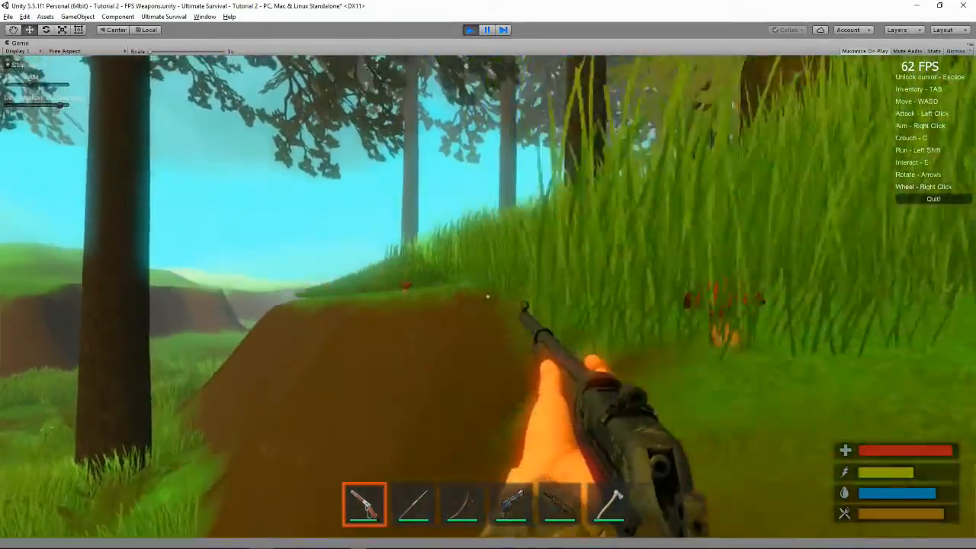
key("shift+w")
key("space")
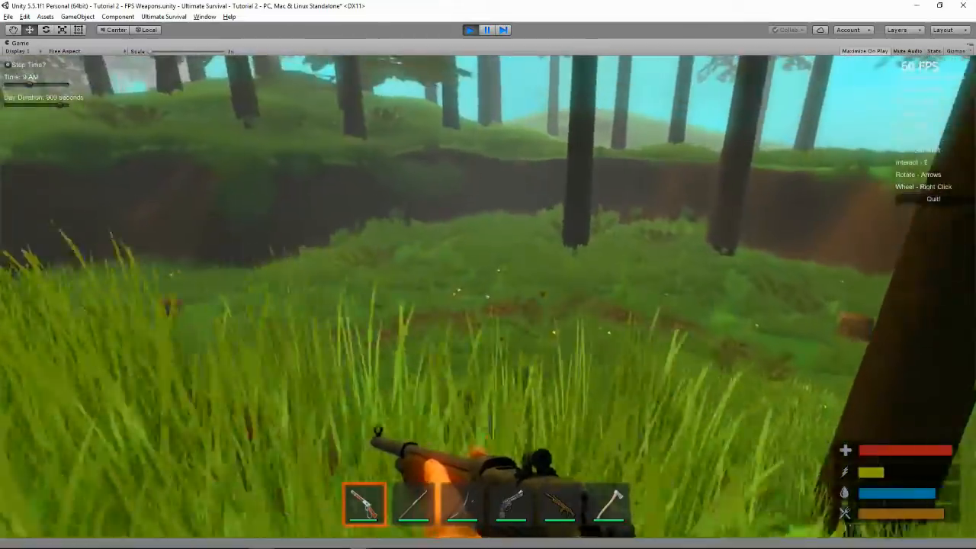
key("space")
key("shift+w")
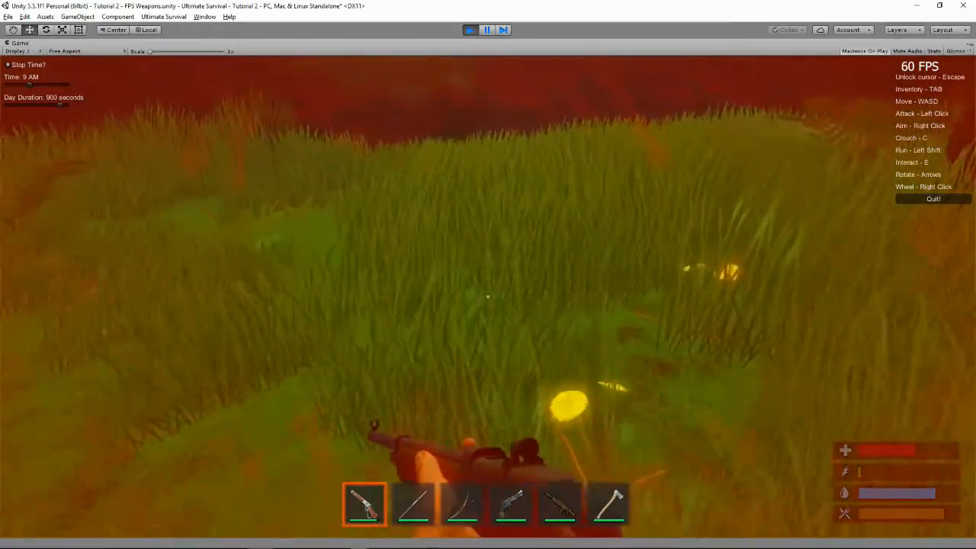
key("w")
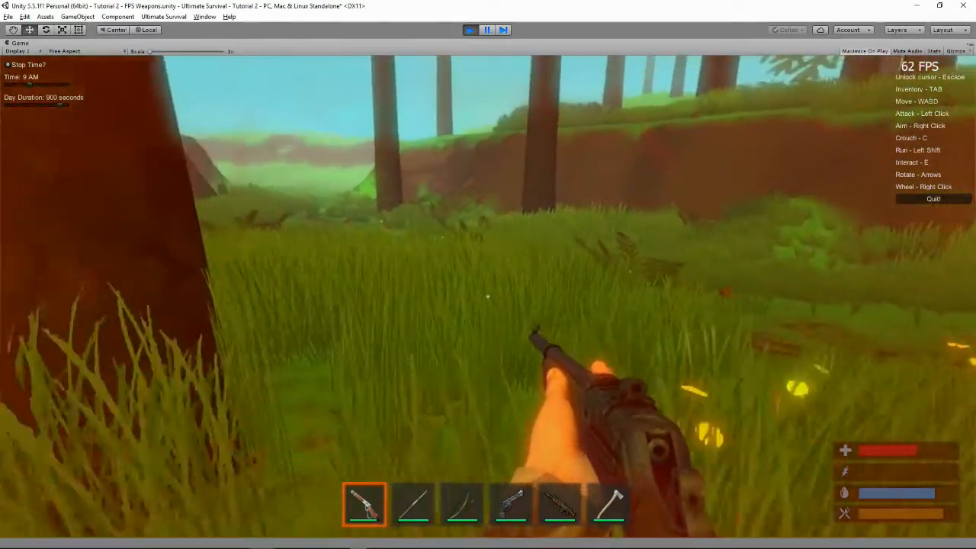